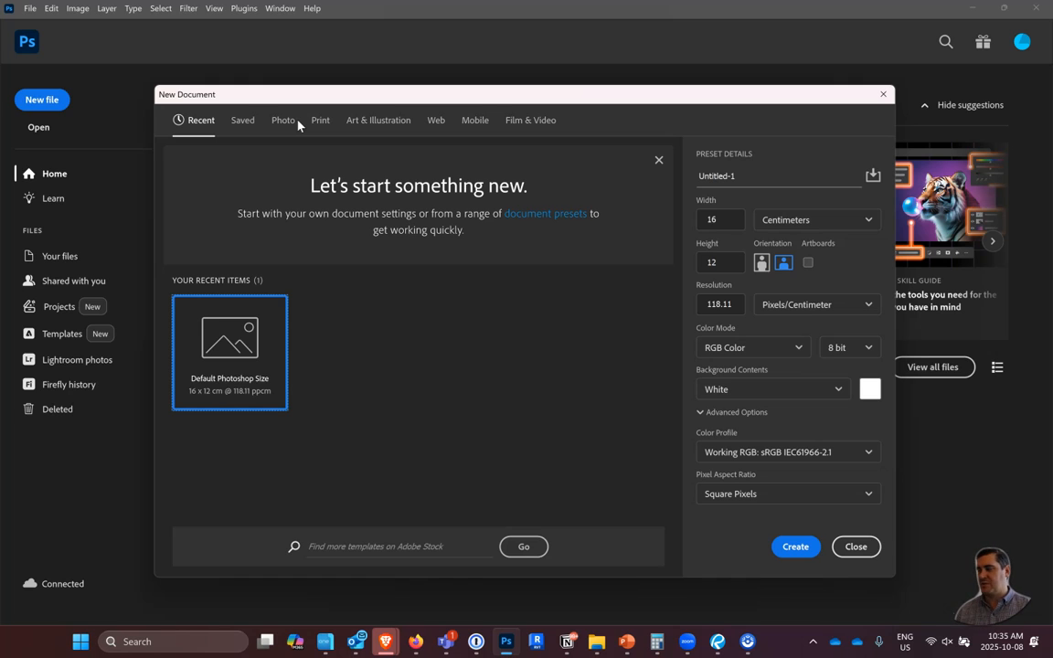
Create a document from the Default Photoshop Size photo preset, 16 x 12 cm at 118.11 ppcm, and activate the Selection Brush tool.
left_click(281, 118)
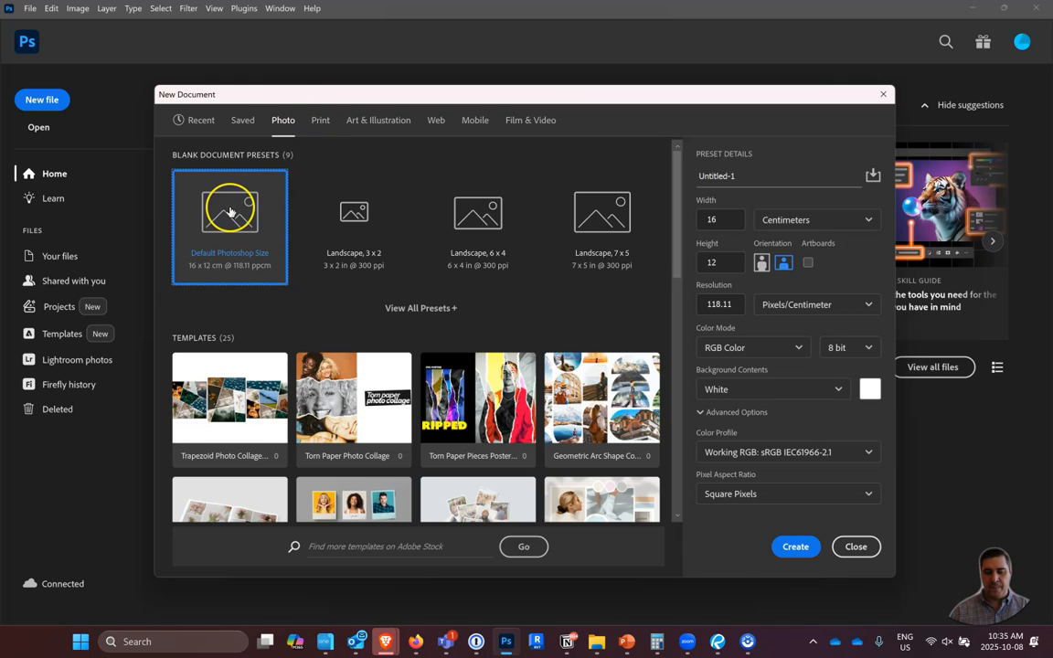
double_click(230, 211)
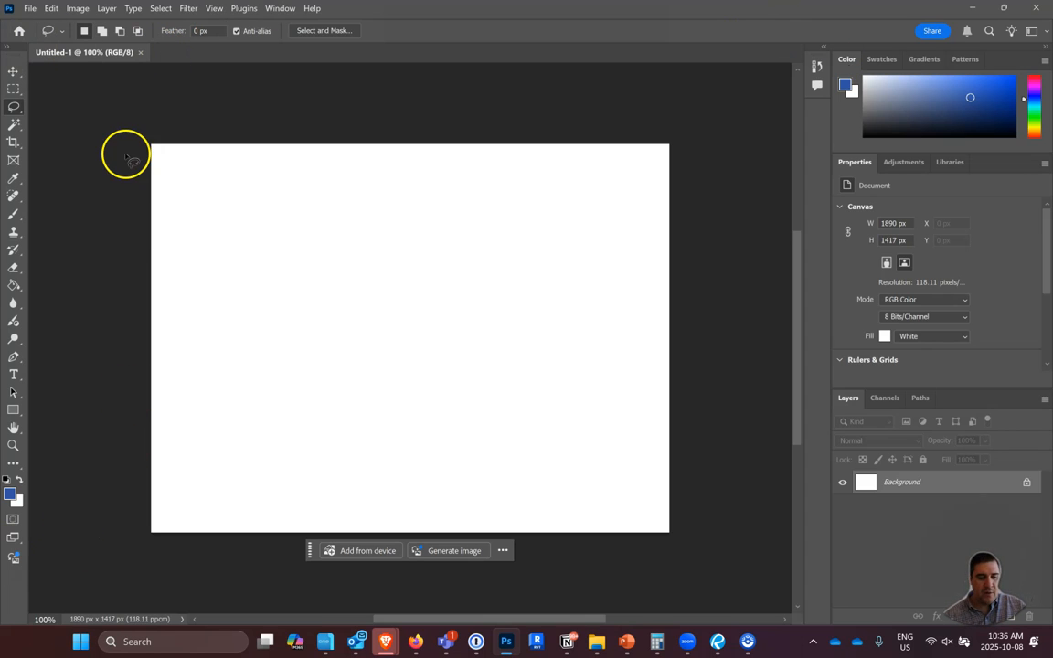
right_click(14, 111)
left_click(39, 107)
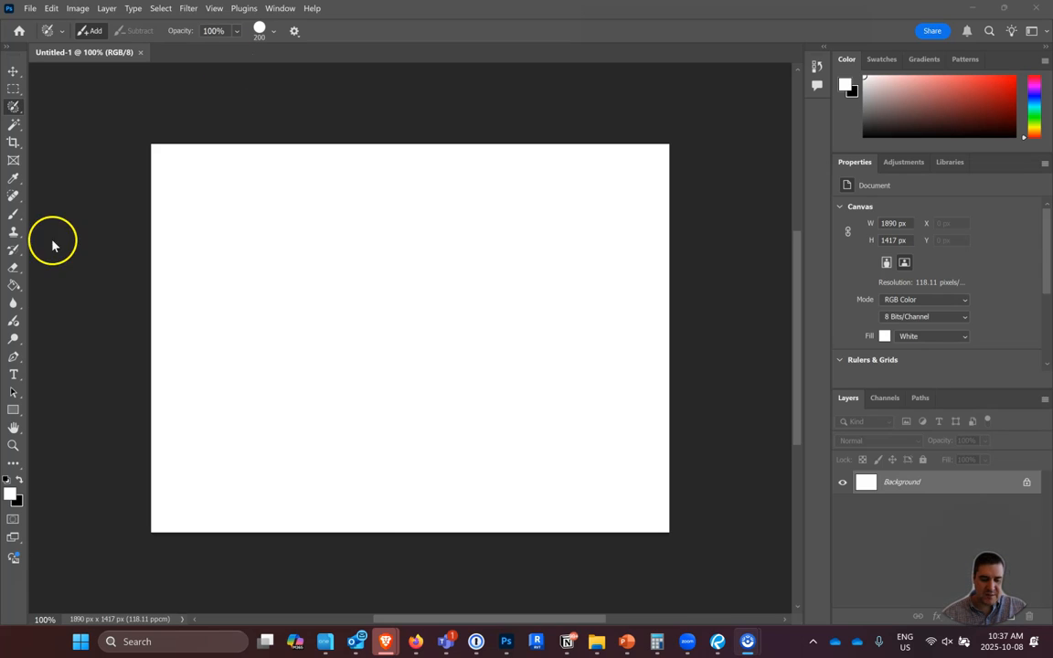
Place GBC_CASA_LOMA_IMAGE_01.jpg from the ASSIGNMENT 03 folder in OneCommander onto the blank Photoshop canvas and accept its placement.
mouse_move(337, 645)
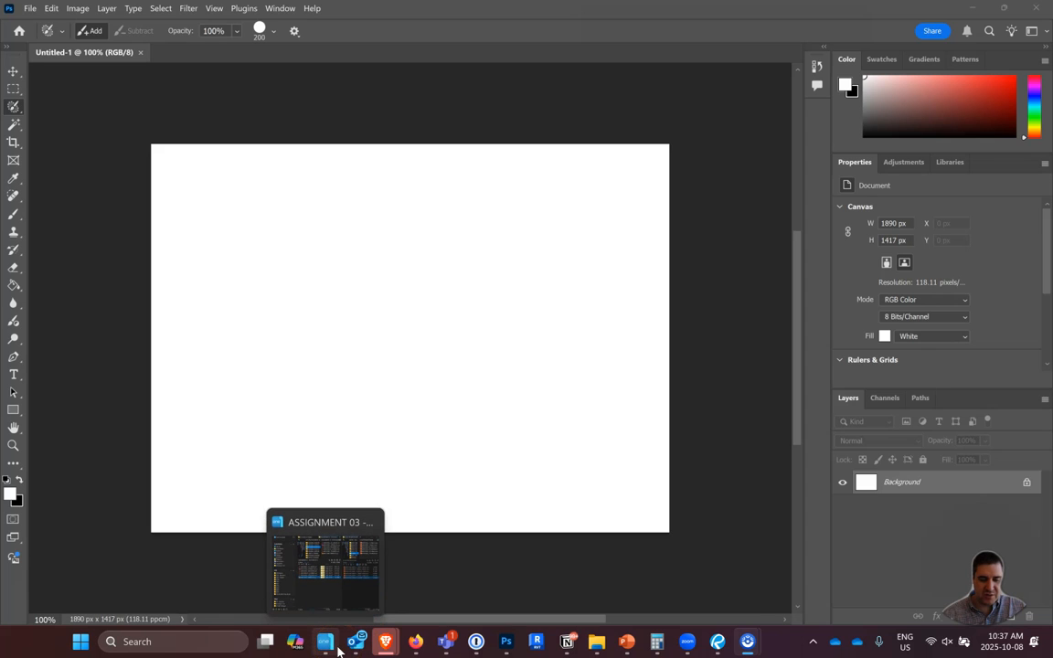
left_click(330, 603)
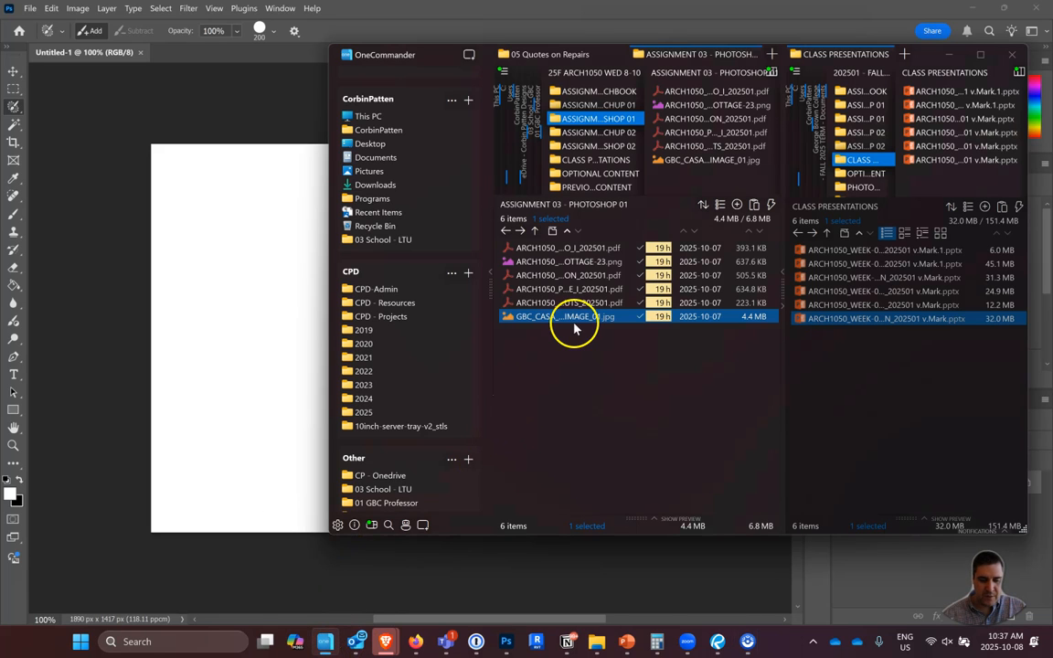
left_click_drag(574, 318, 585, 345)
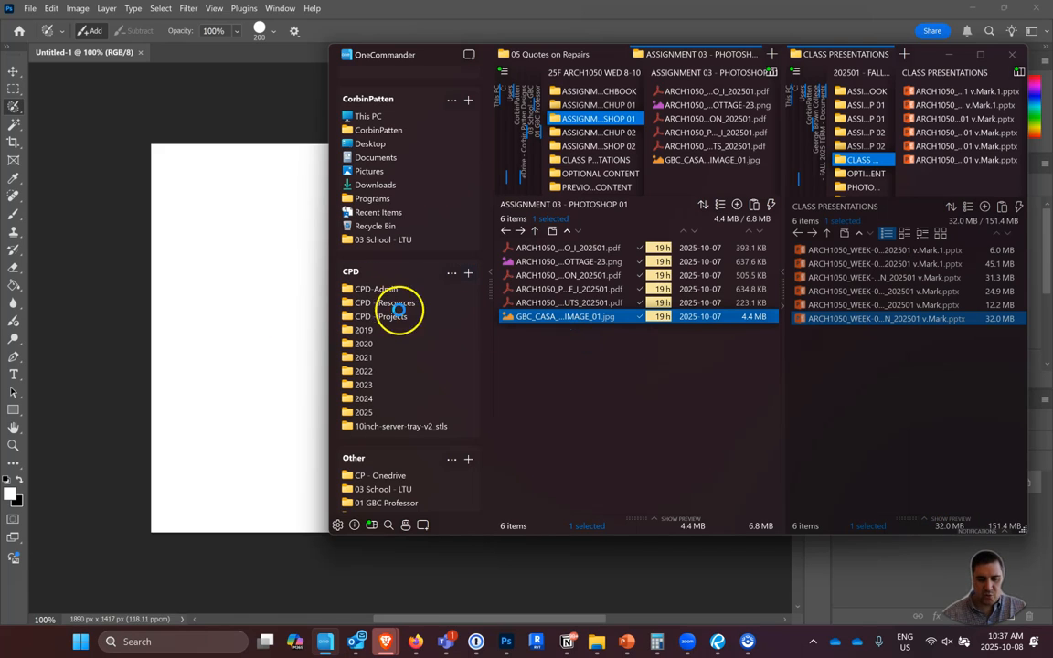
left_click(252, 262)
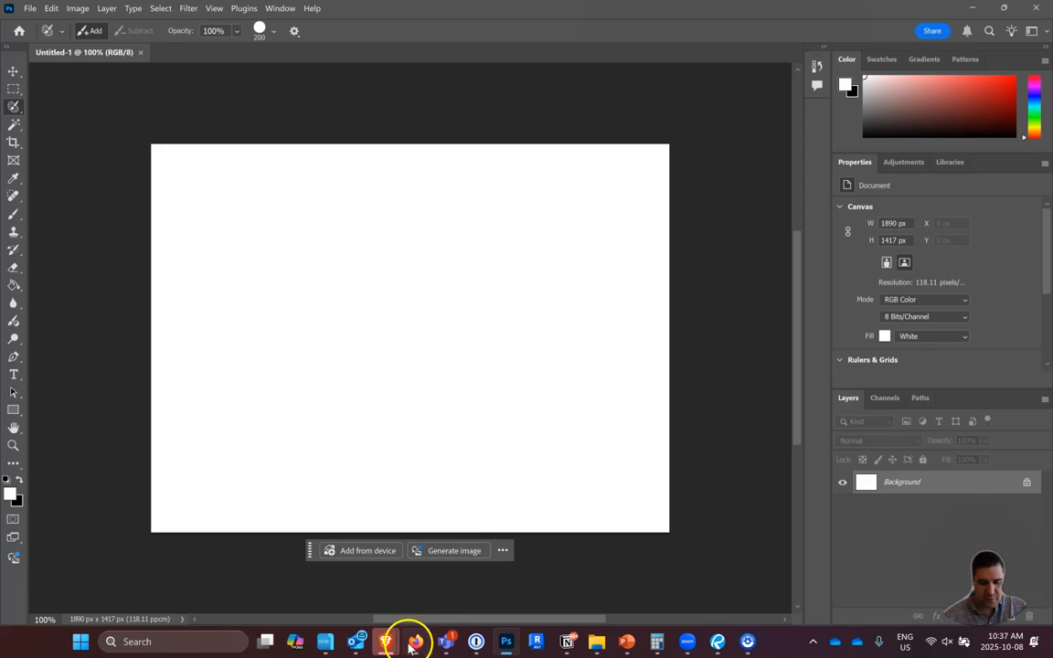
left_click(323, 641)
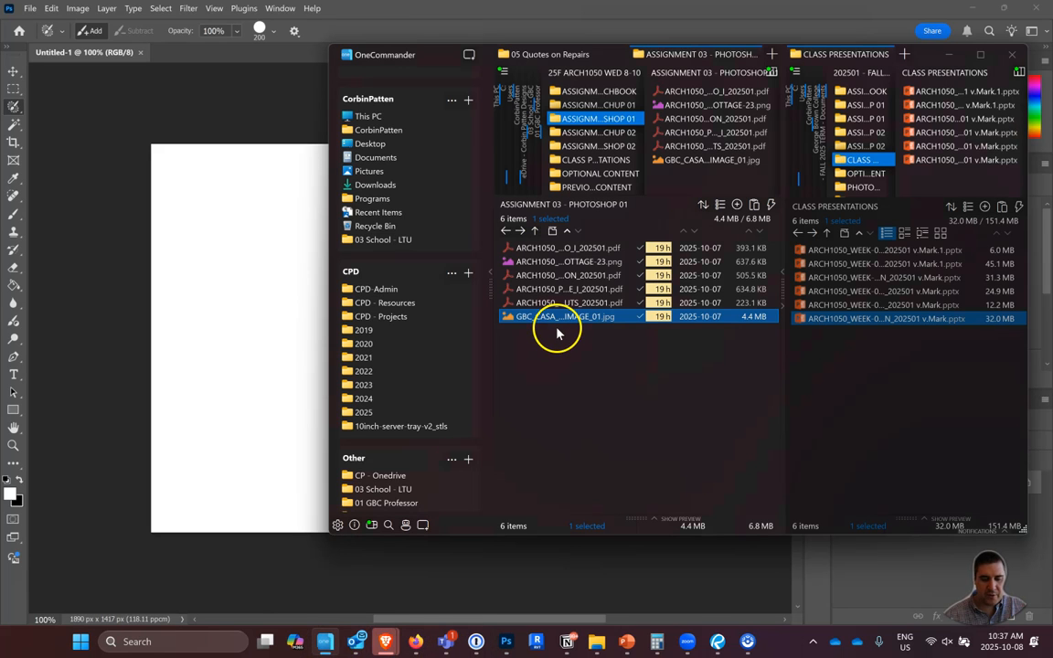
left_click_drag(564, 325, 231, 343)
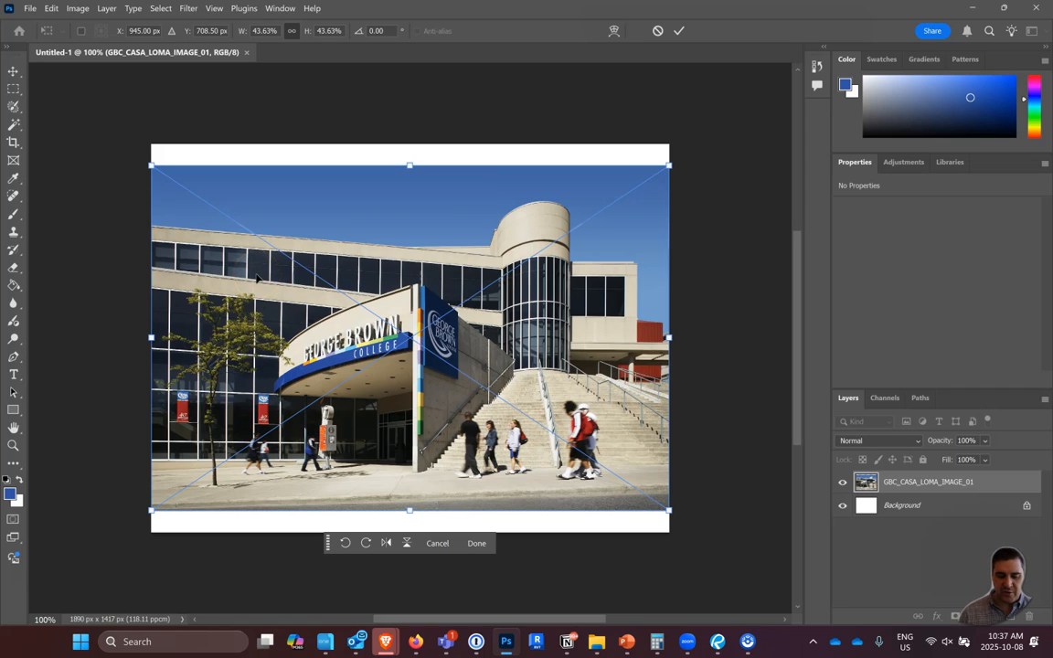
left_click(476, 545)
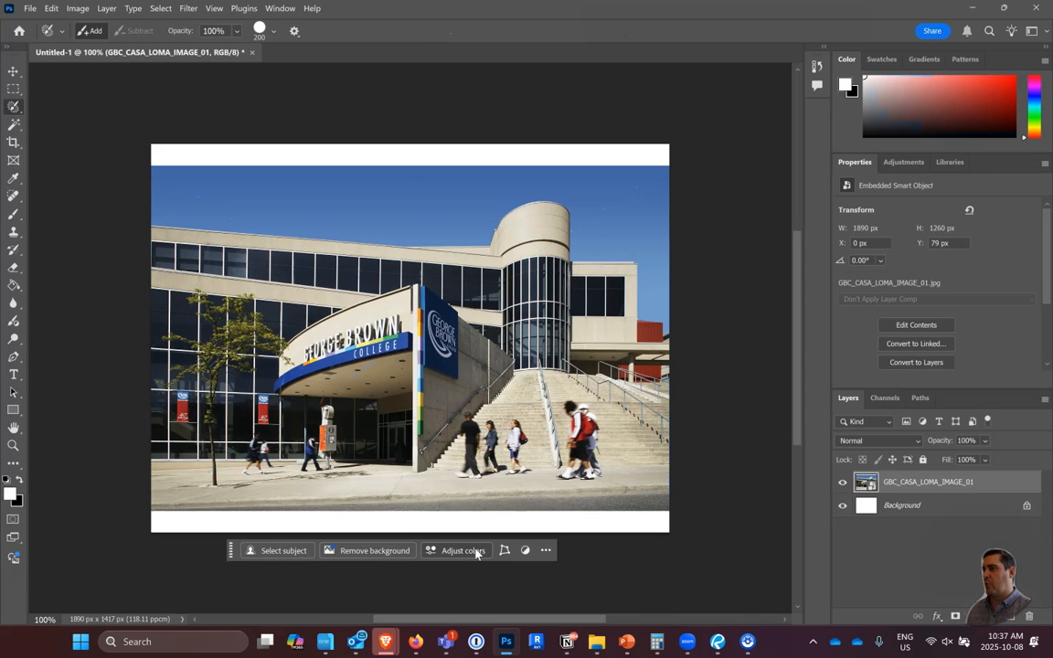
mouse_move(475, 553)
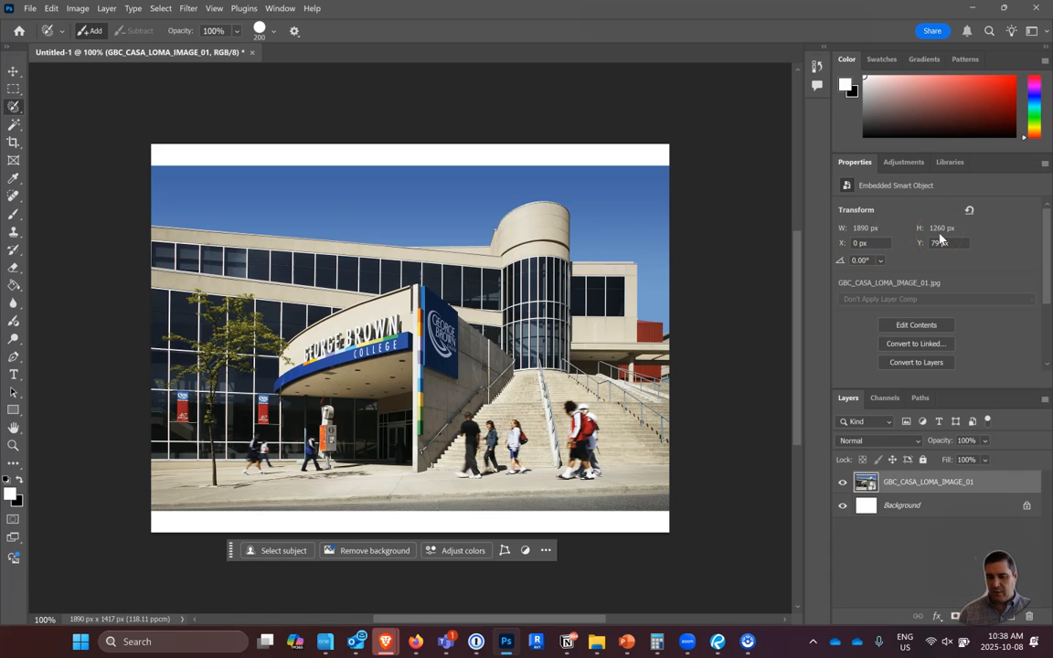
left_click(902, 521)
left_click(903, 506)
left_click(903, 506)
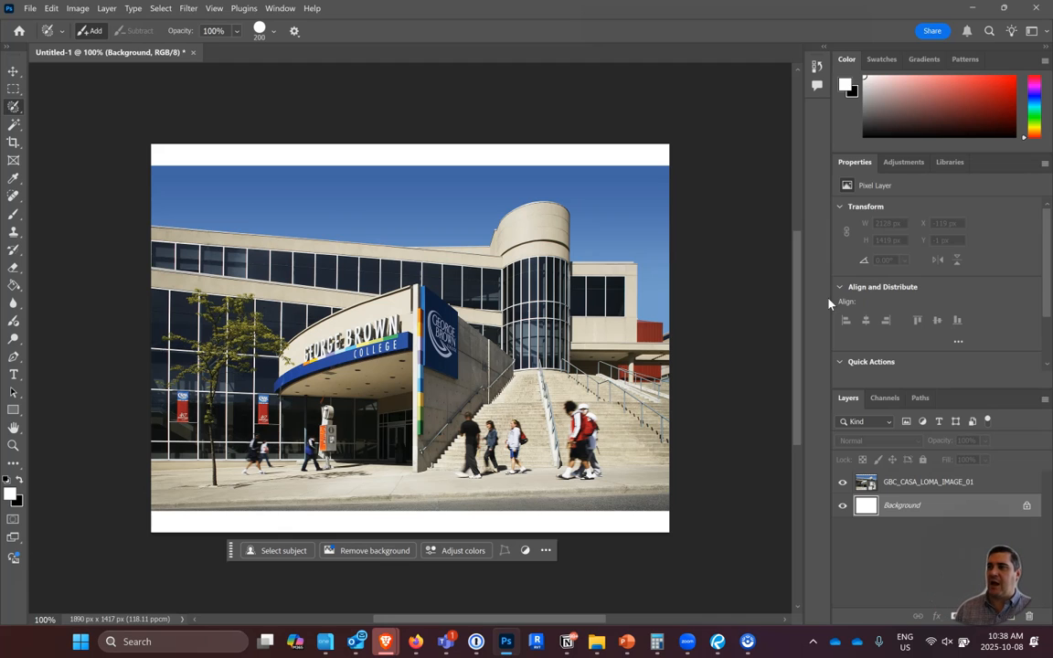
right_click(924, 491)
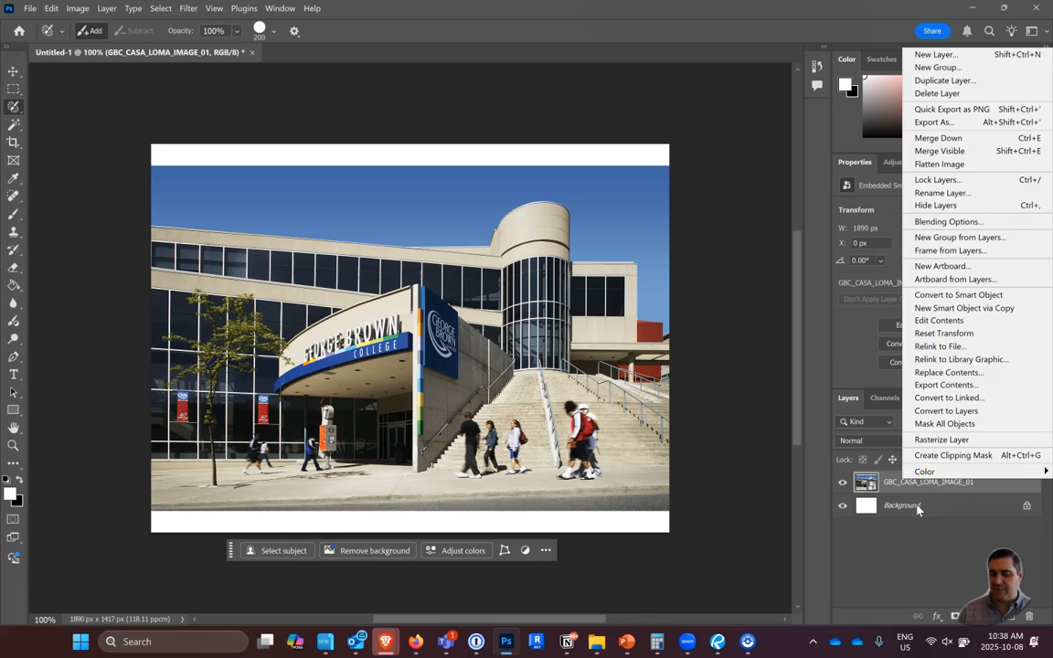
key("Escape")
Unlock the white Background layer and delete it, leaving only the placed photo layer.
left_click(918, 510)
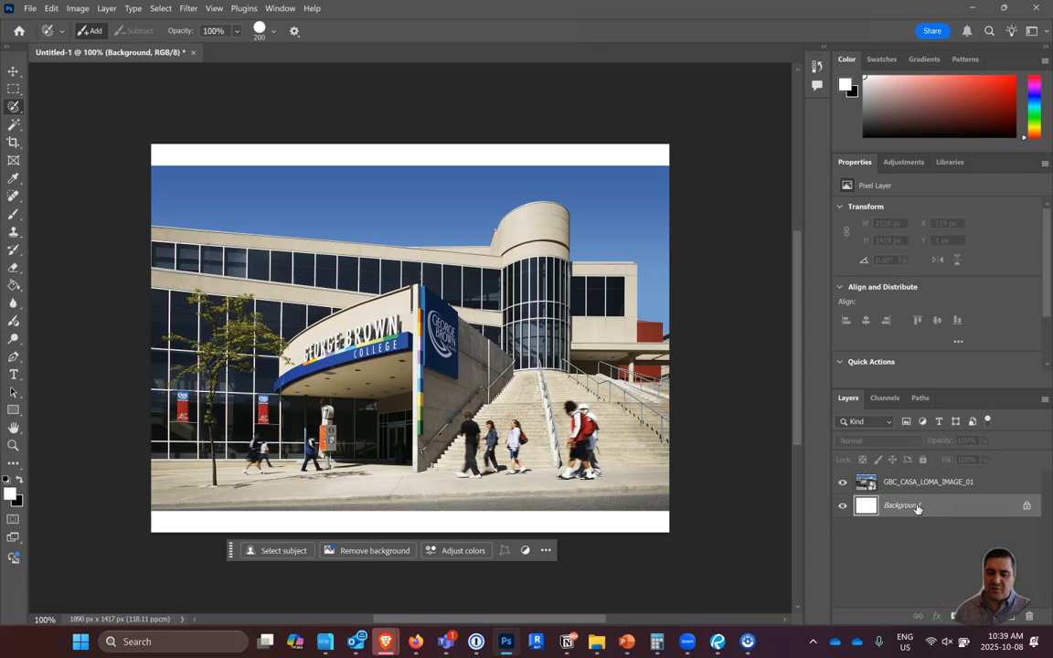
right_click(918, 507)
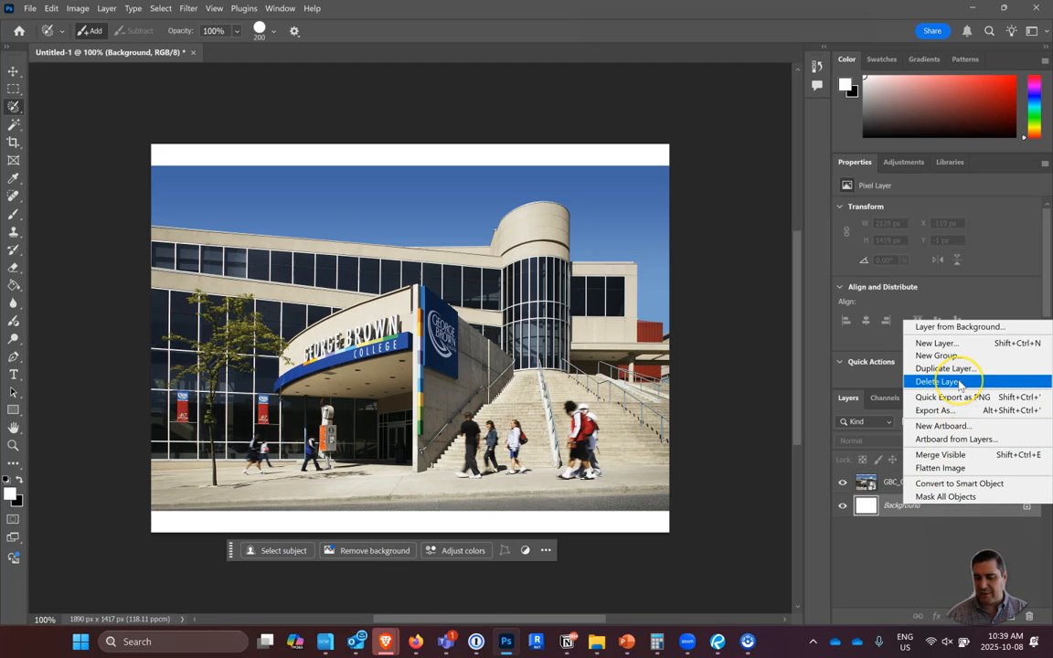
left_click(905, 507)
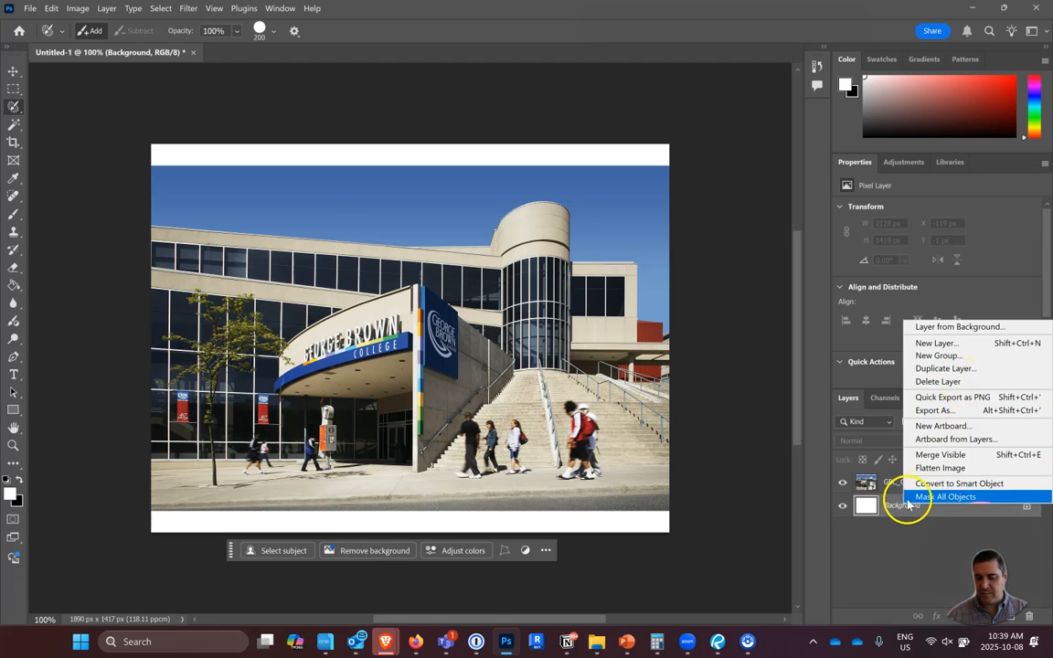
left_click(1024, 512)
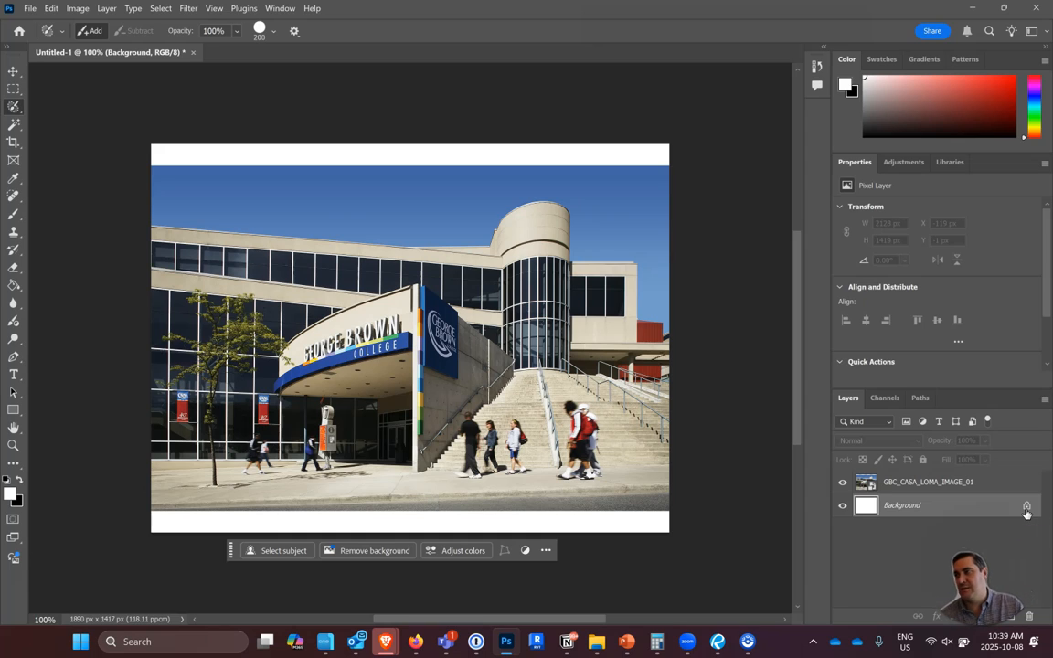
left_click(1027, 508)
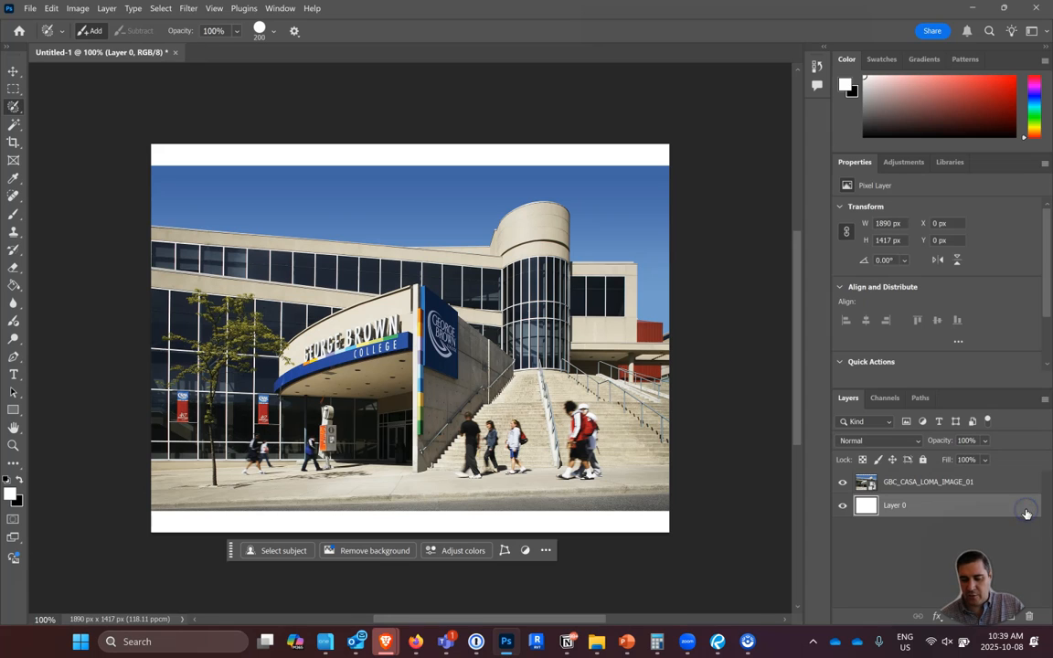
key("Delete")
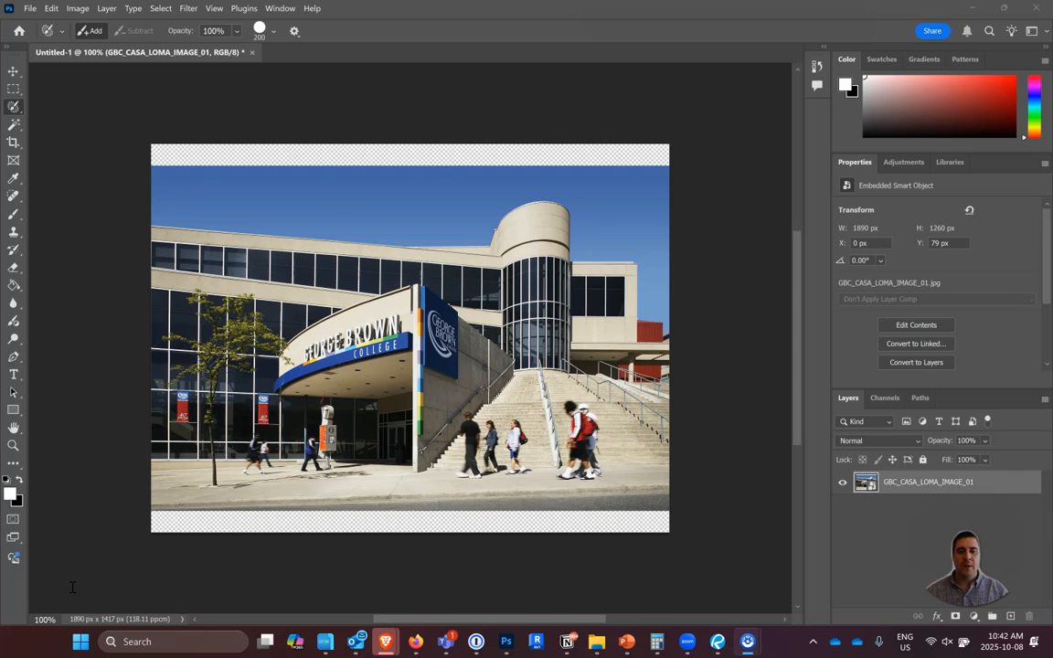
Start a Scale transform on the photo and enlarge it proportionally from its upper-left corner to about 46.5%.
left_click(51, 8)
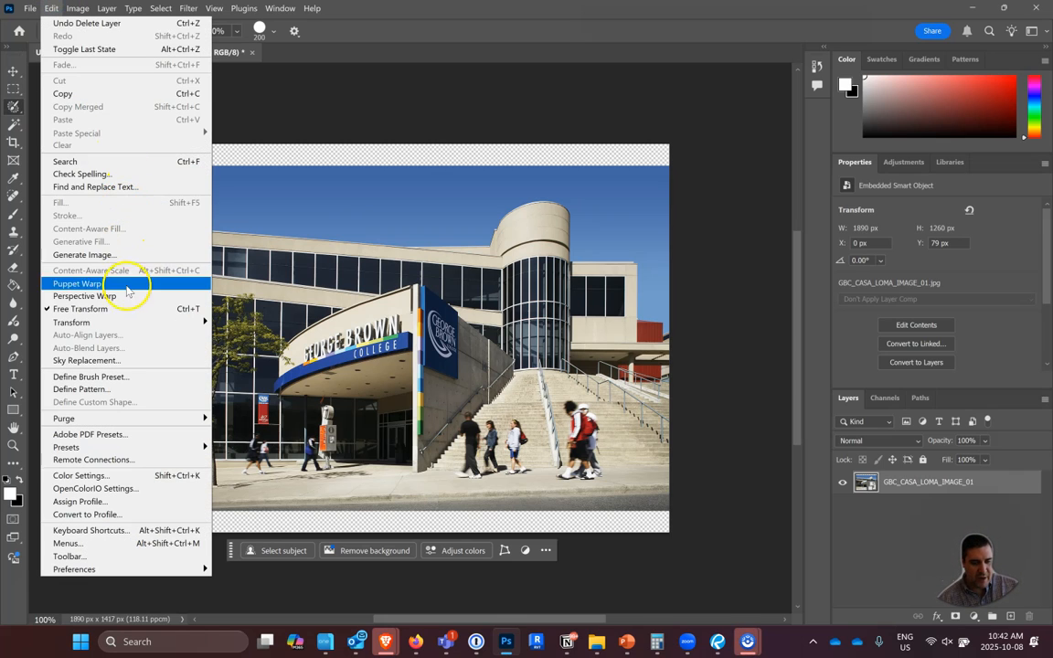
mouse_move(109, 323)
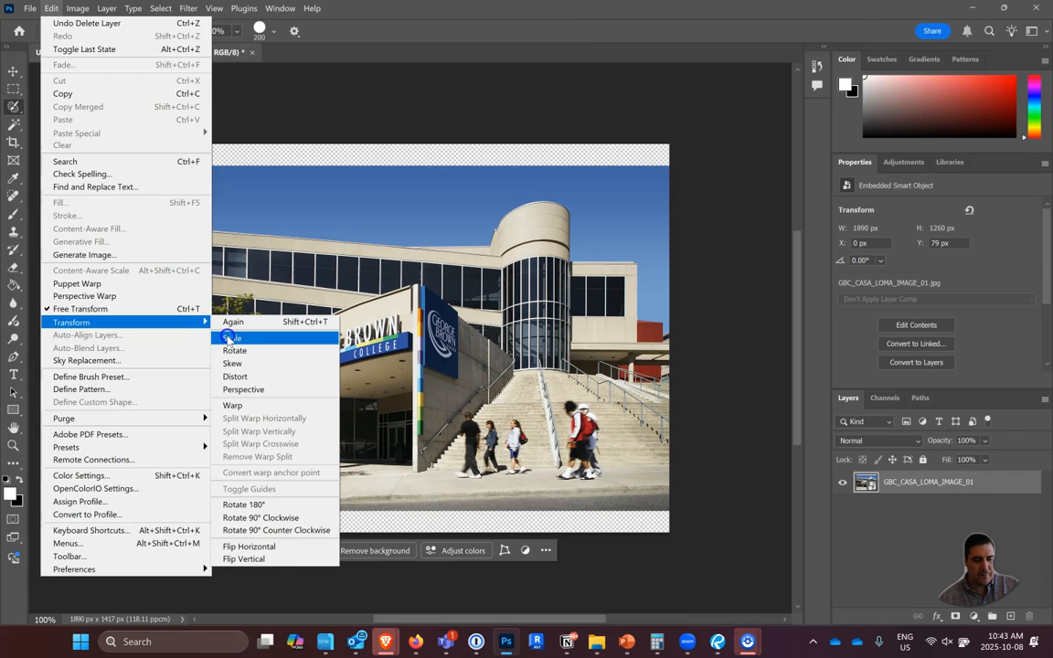
left_click(231, 338)
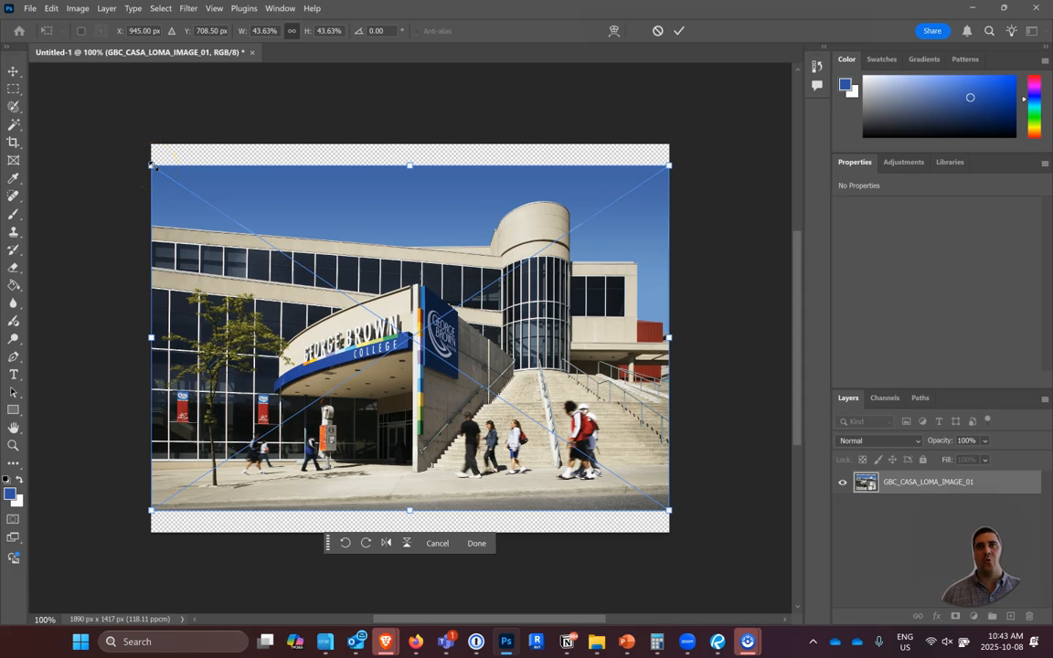
left_click_drag(153, 167, 110, 157)
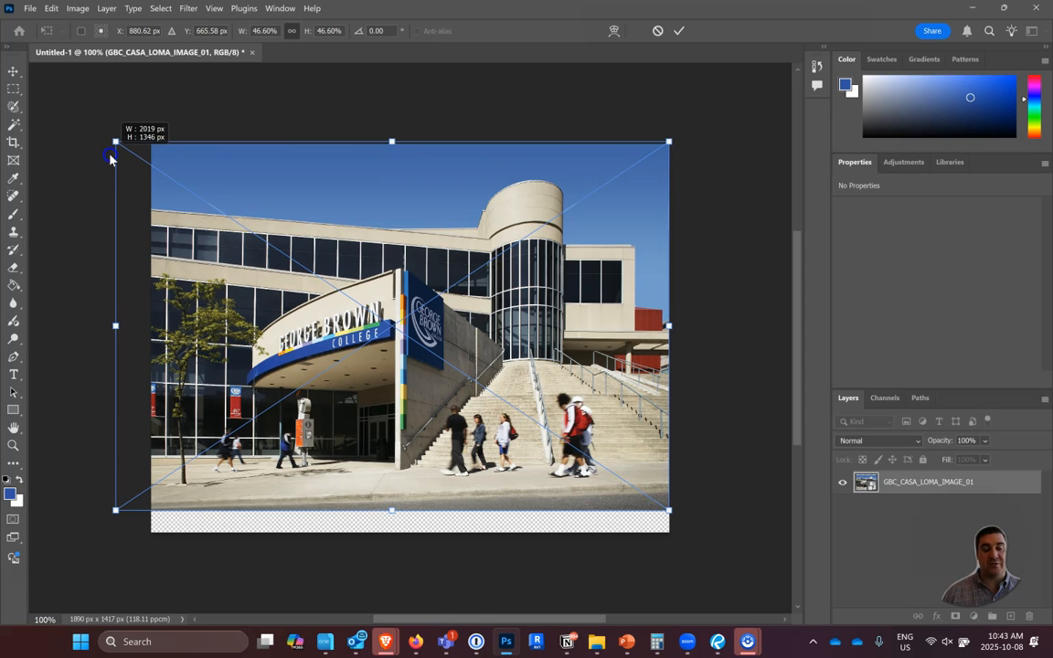
left_click_drag(110, 158, 92, 183)
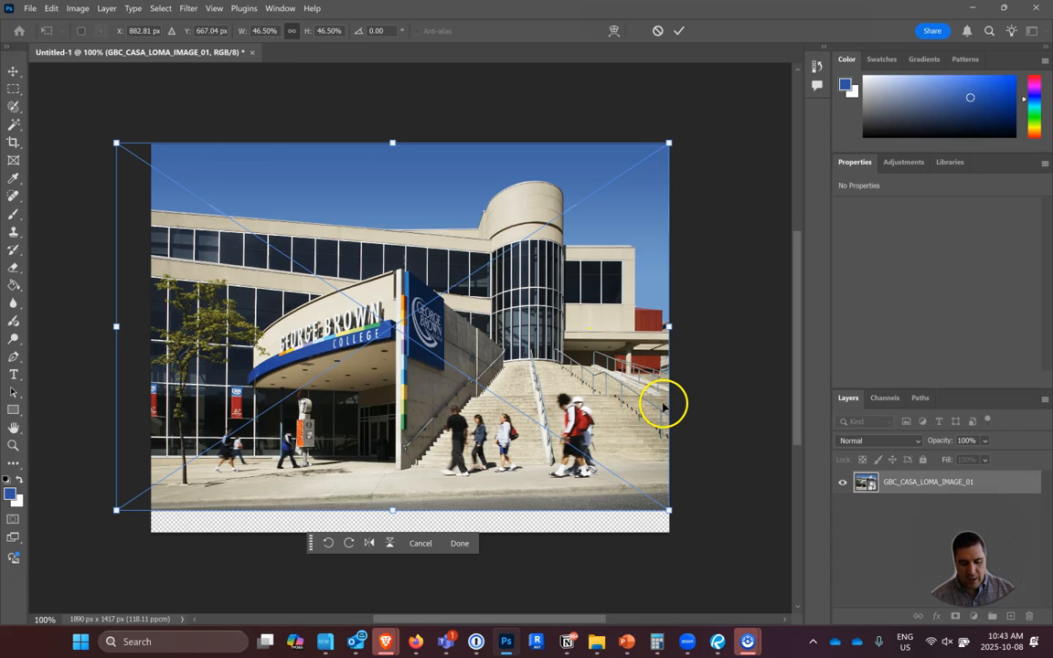
Enlarge the photo proportionally to about 49.41% and center it so it covers the whole canvas.
left_click_drag(669, 510, 649, 521)
left_click_drag(567, 466, 513, 380)
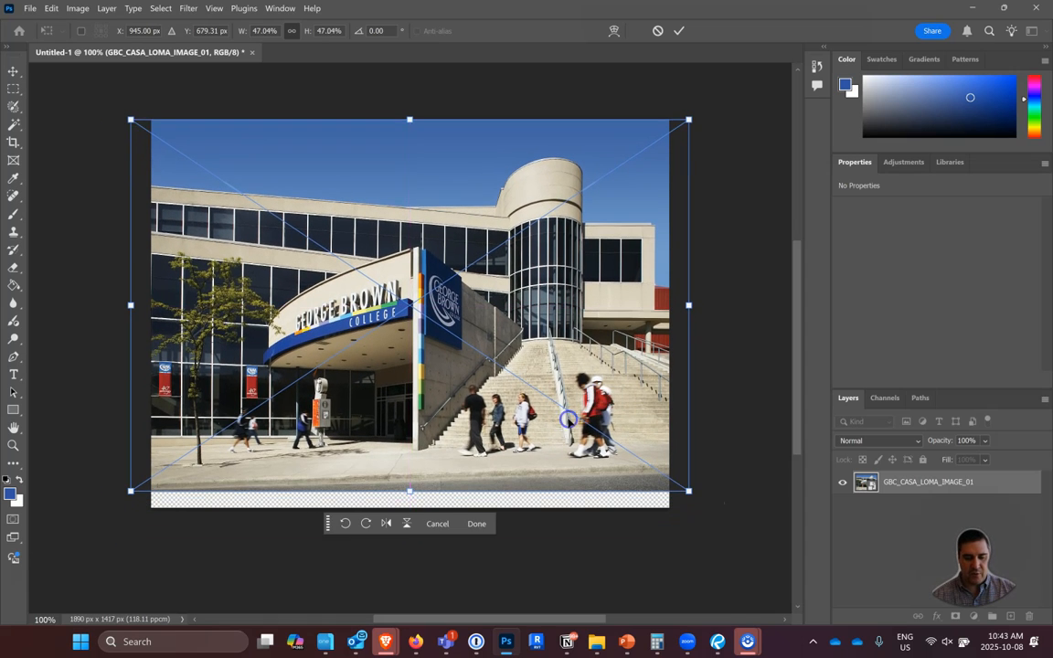
left_click_drag(688, 491, 714, 518)
left_click_drag(634, 450, 587, 445)
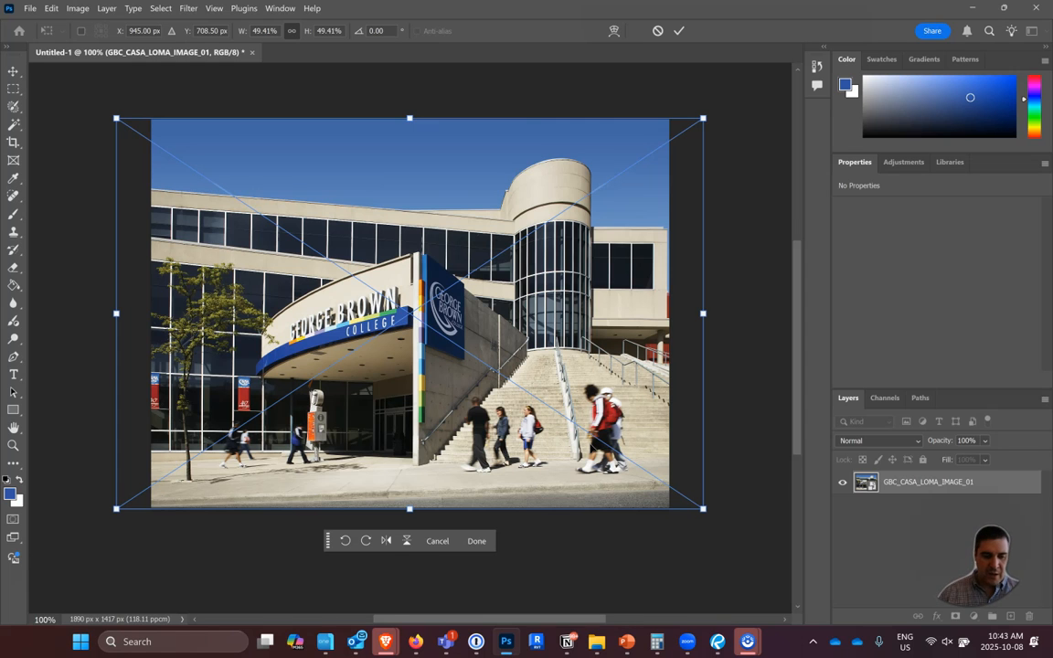
Rotate the photo by about -0.15° and apply the transform.
left_click_drag(110, 114, 84, 105)
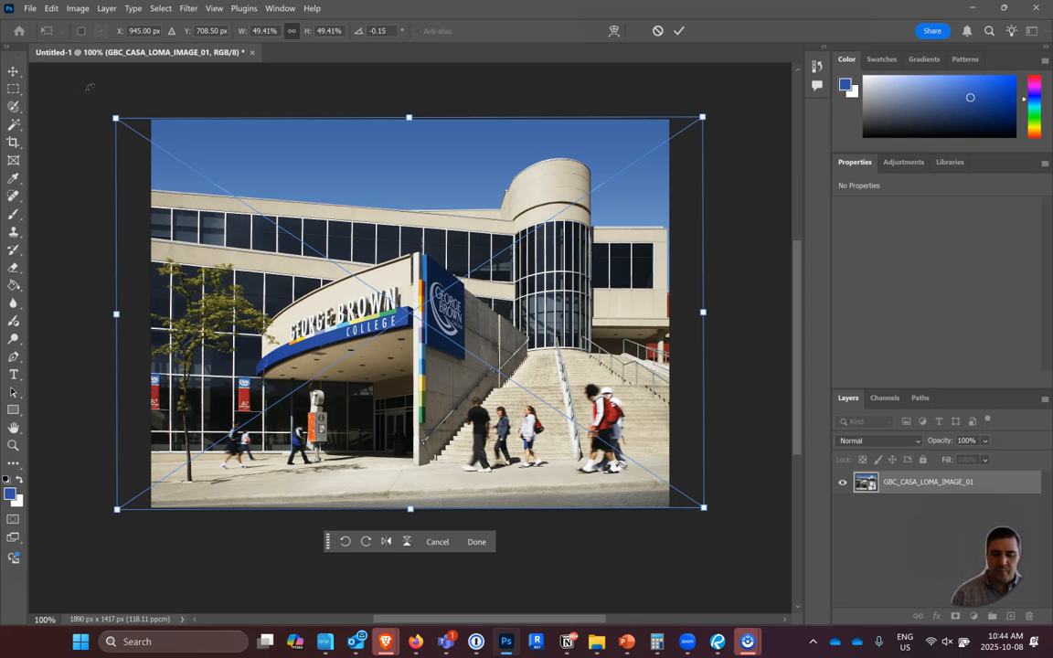
key("Return")
key("w")
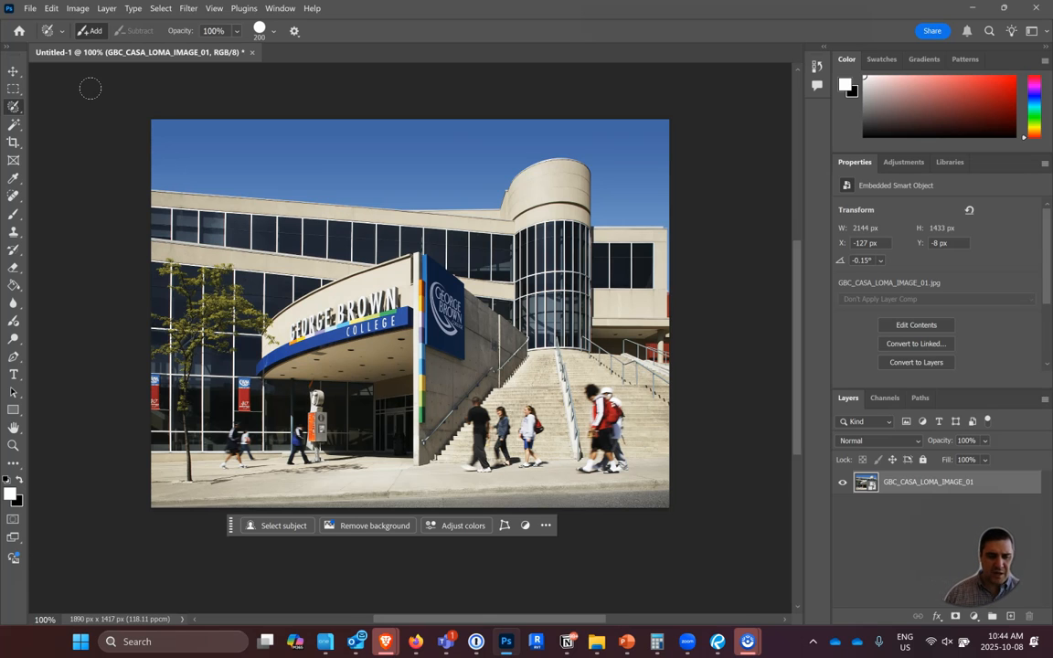
left_click(51, 8)
left_click(78, 9)
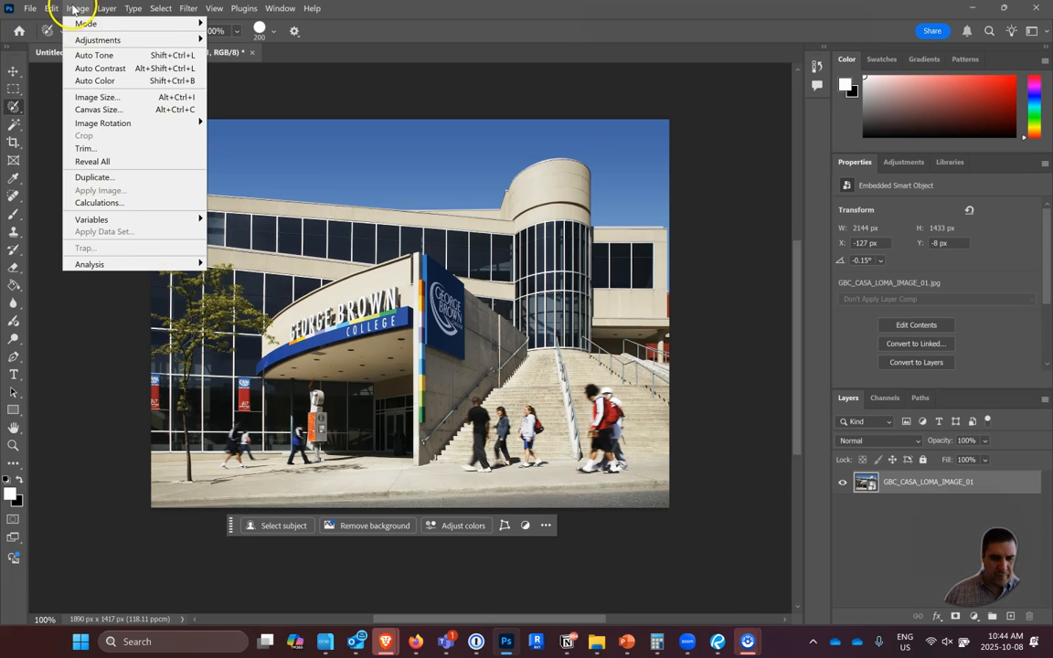
mouse_move(51, 8)
mouse_move(82, 321)
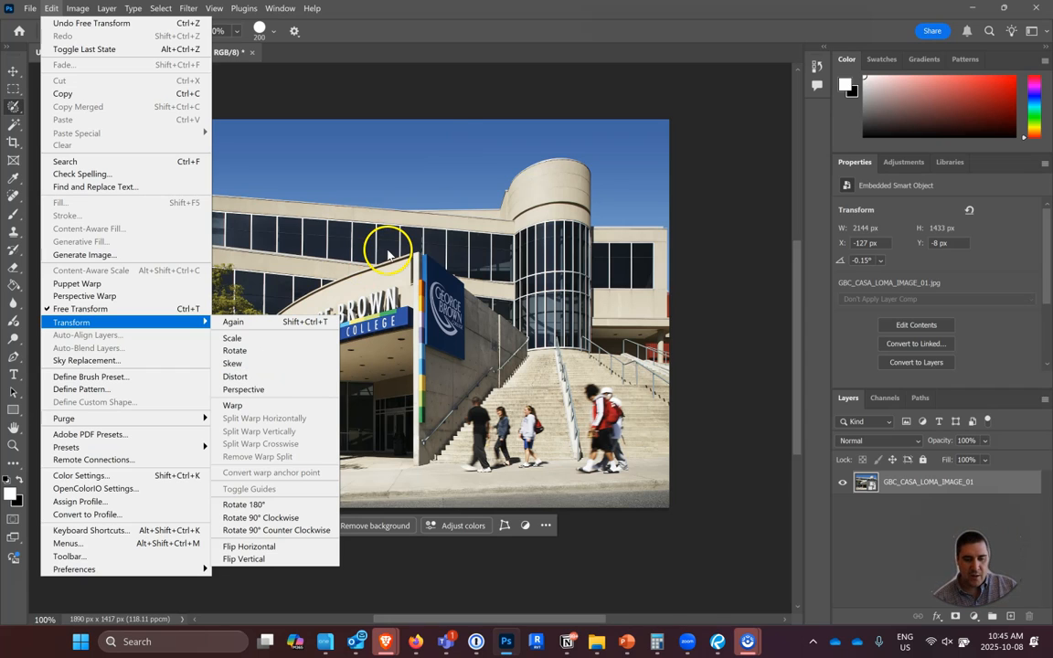
left_click(483, 71)
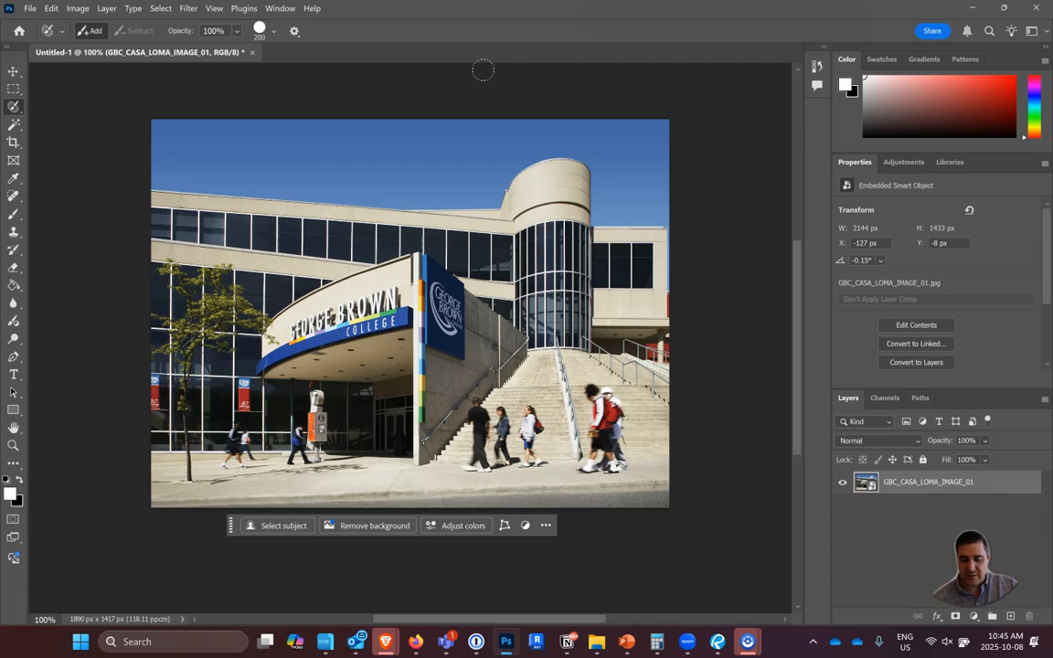
left_click(733, 264)
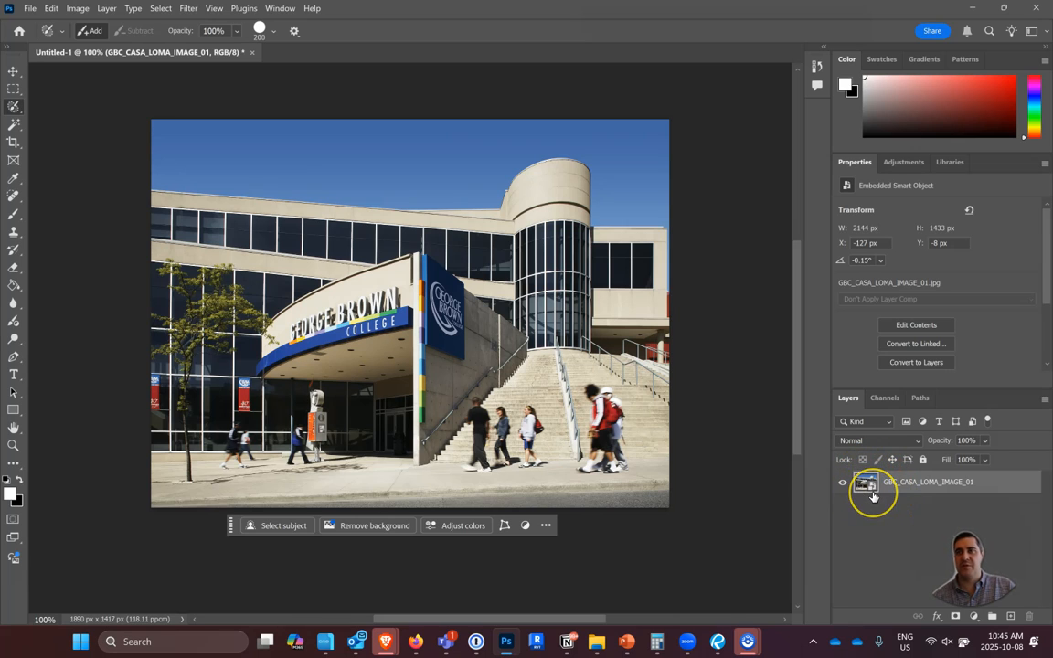
key("ctrl")
key("ctrl")
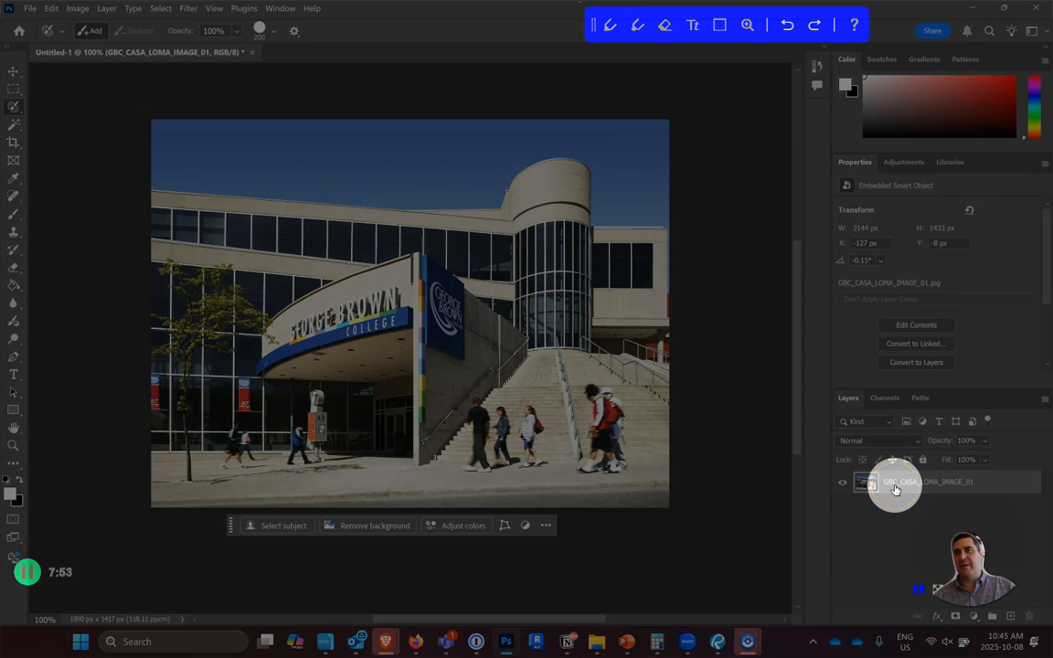
key("ctrl")
key("ctrl")
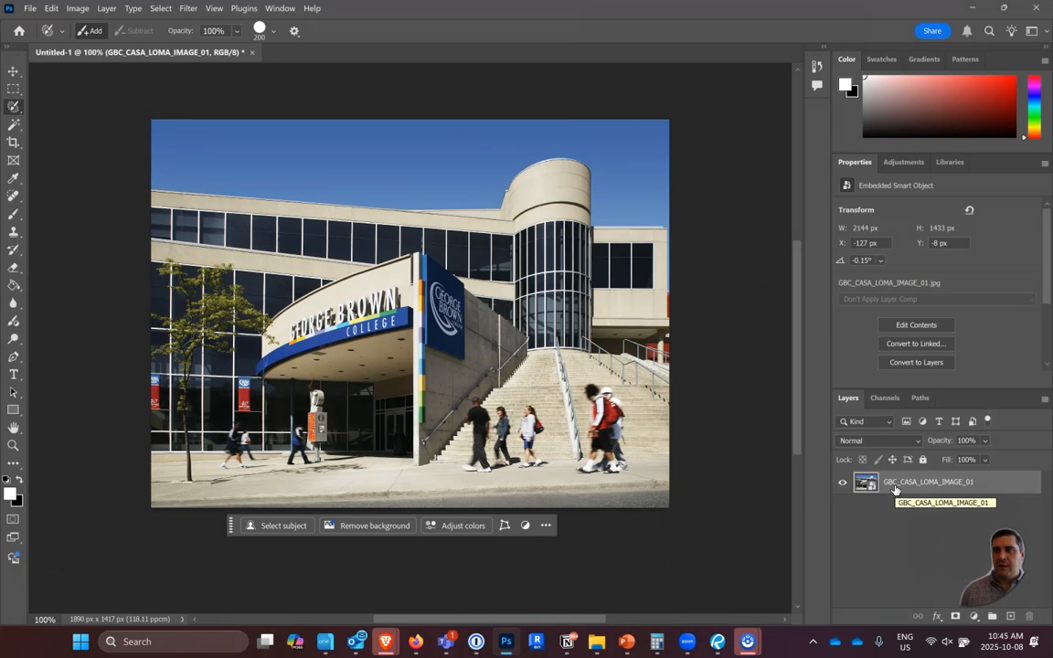
Rasterize the GBC_CASA_LOMA_IMAGE_01 photo layer and activate the Magic Wand tool.
right_click(895, 489)
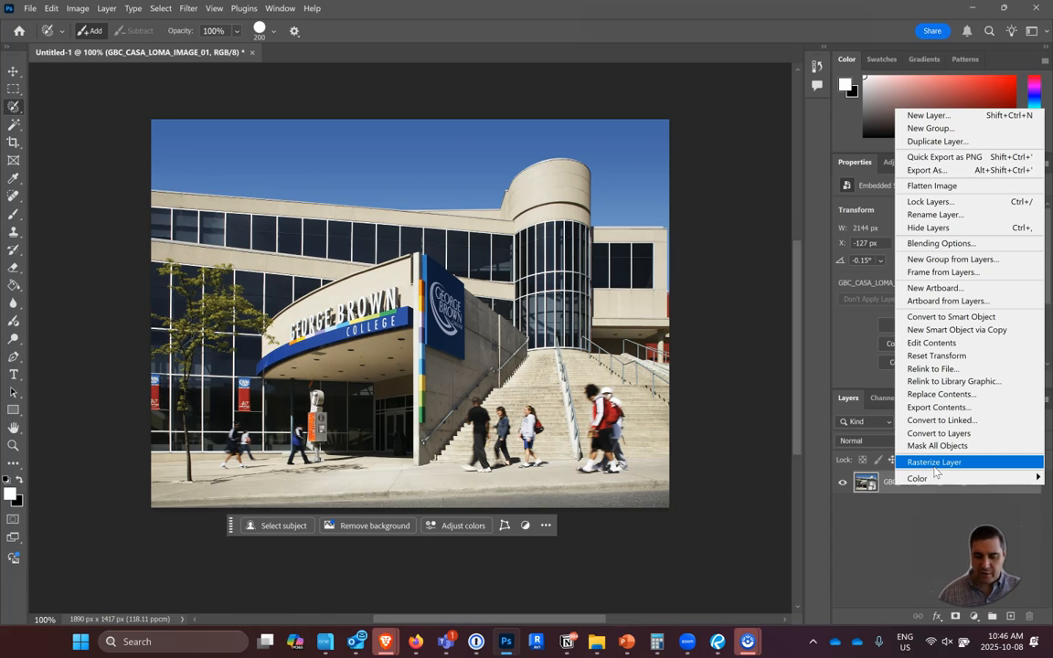
left_click(935, 469)
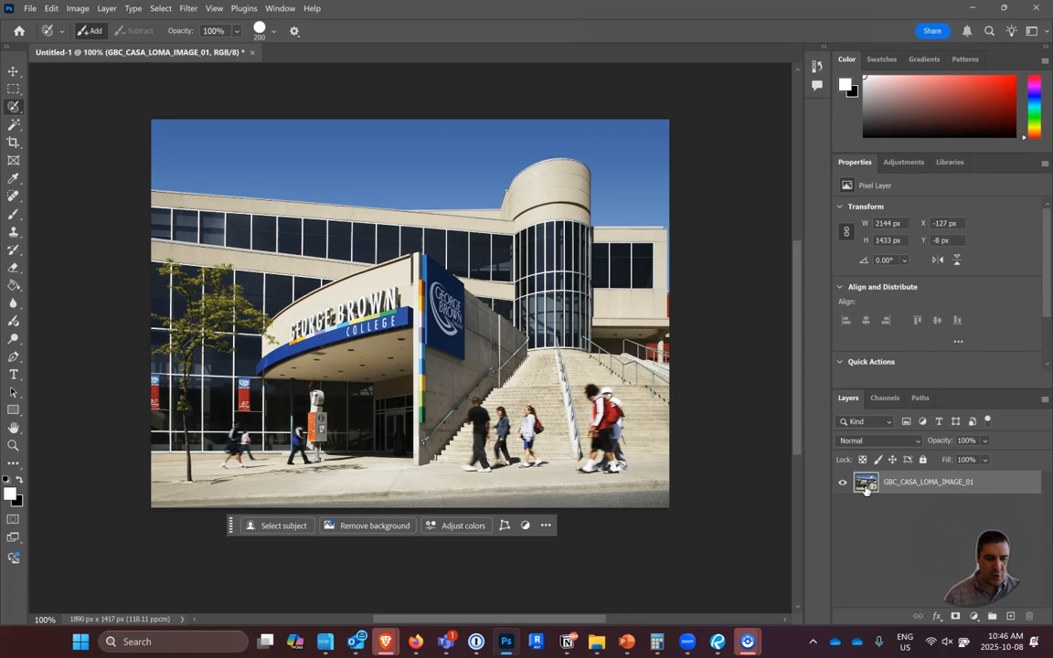
left_click(17, 124)
right_click(18, 123)
left_click(68, 126)
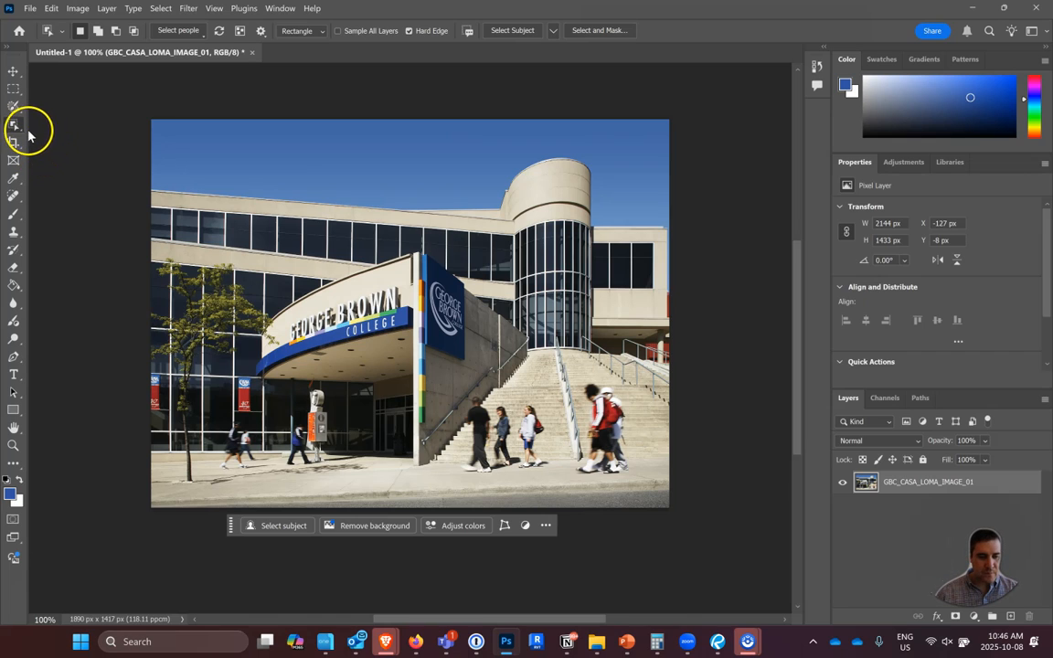
left_click_drag(16, 123, 61, 151)
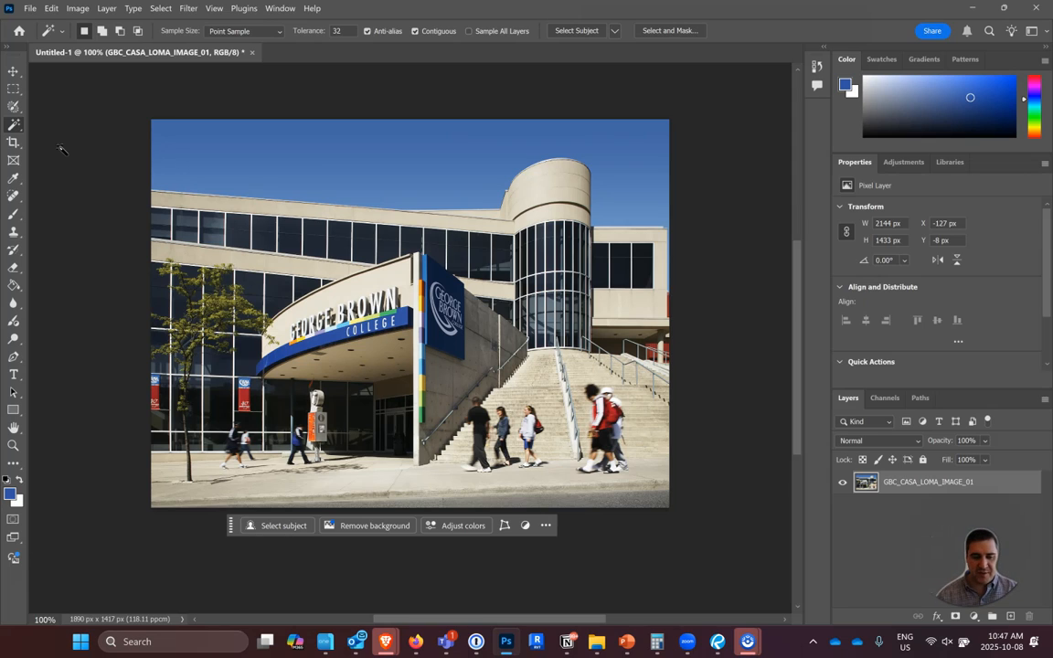
Try selecting the sky with single Magic Wand samples of its upper and lower areas, and clear the selection.
left_click(307, 137)
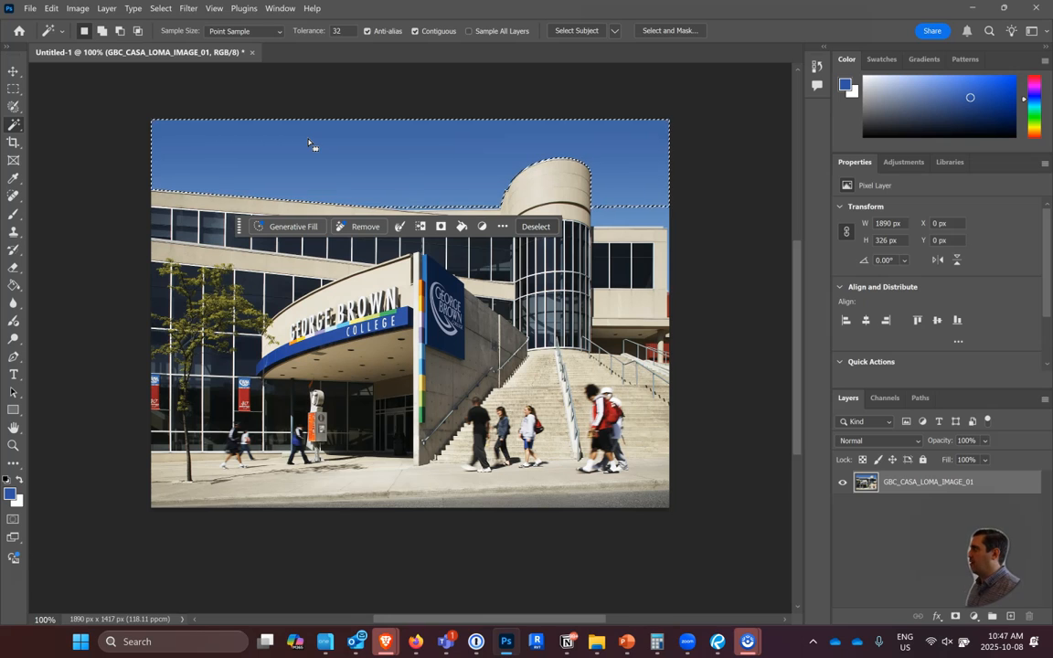
left_click(690, 156)
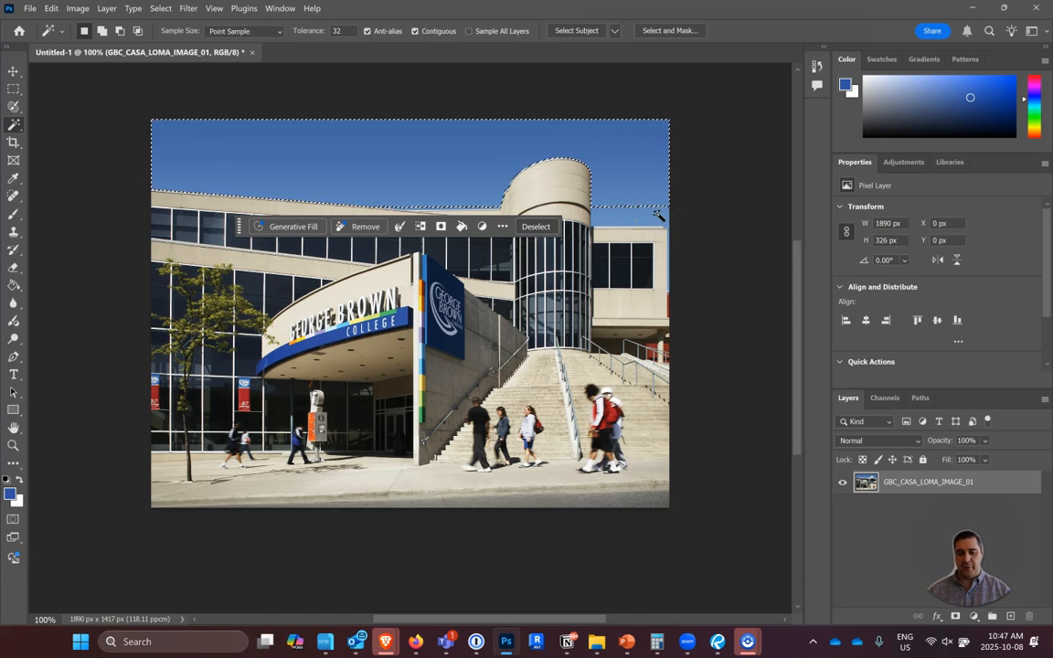
key("ctrl")
key("ctrl")
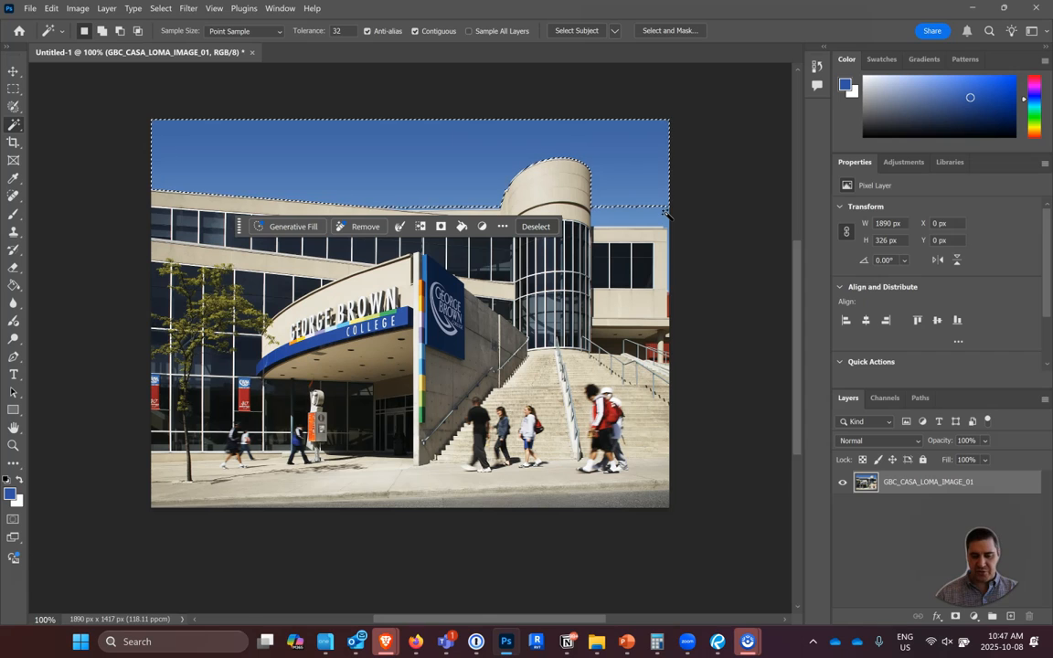
left_click(667, 215)
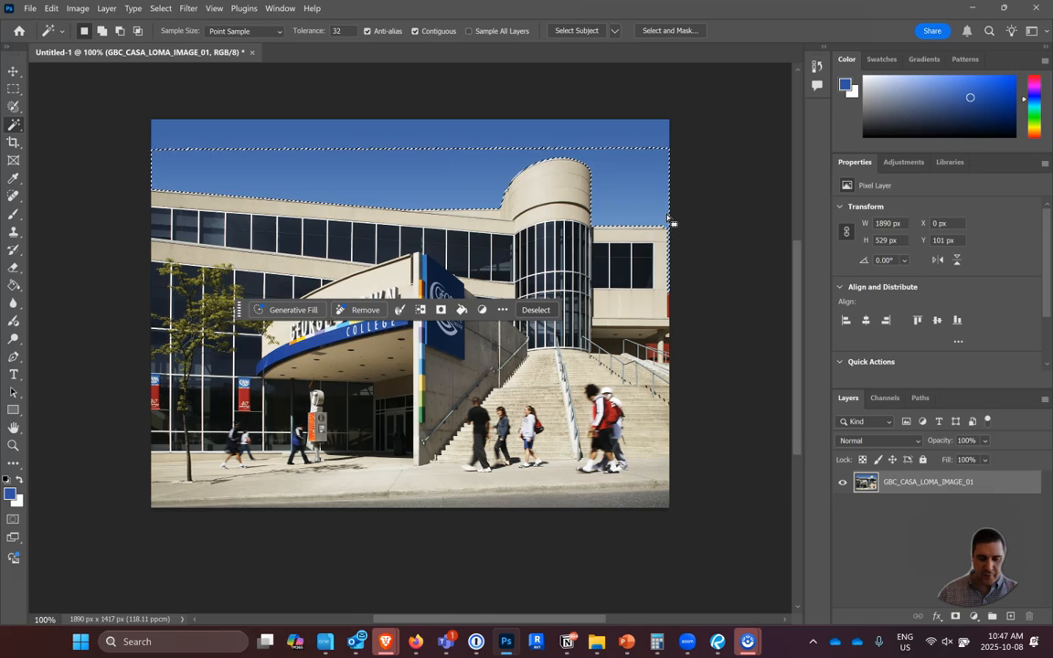
left_click_drag(669, 220, 632, 169)
key("ctrl+d")
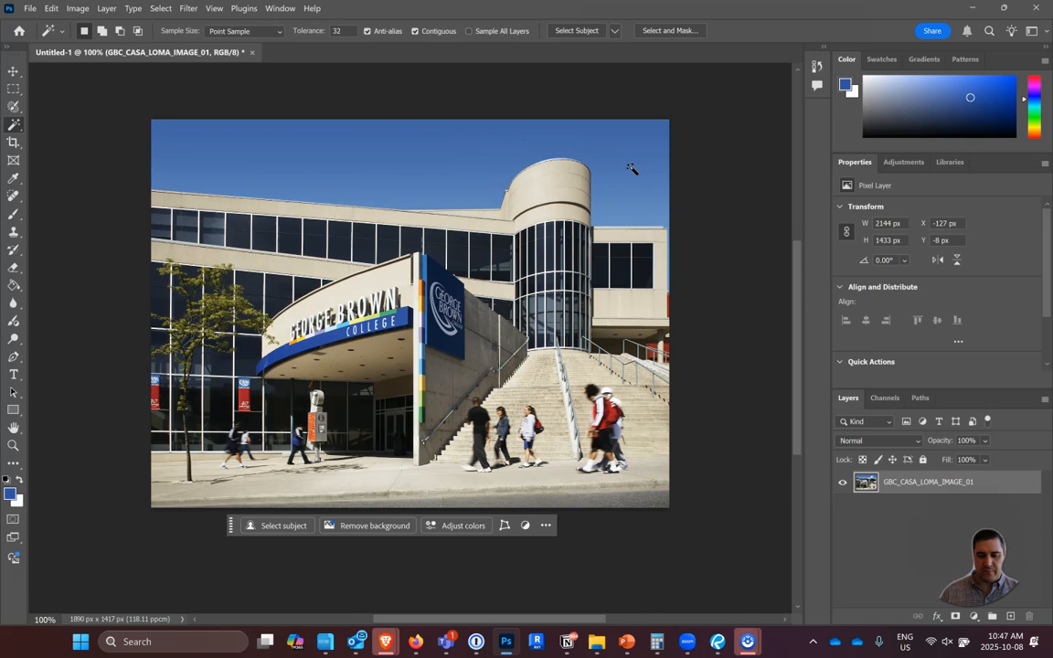
Select the whole sky with the Magic Wand, adding the strip above the right wing, and undo the deletion of its pixels.
left_click(638, 189)
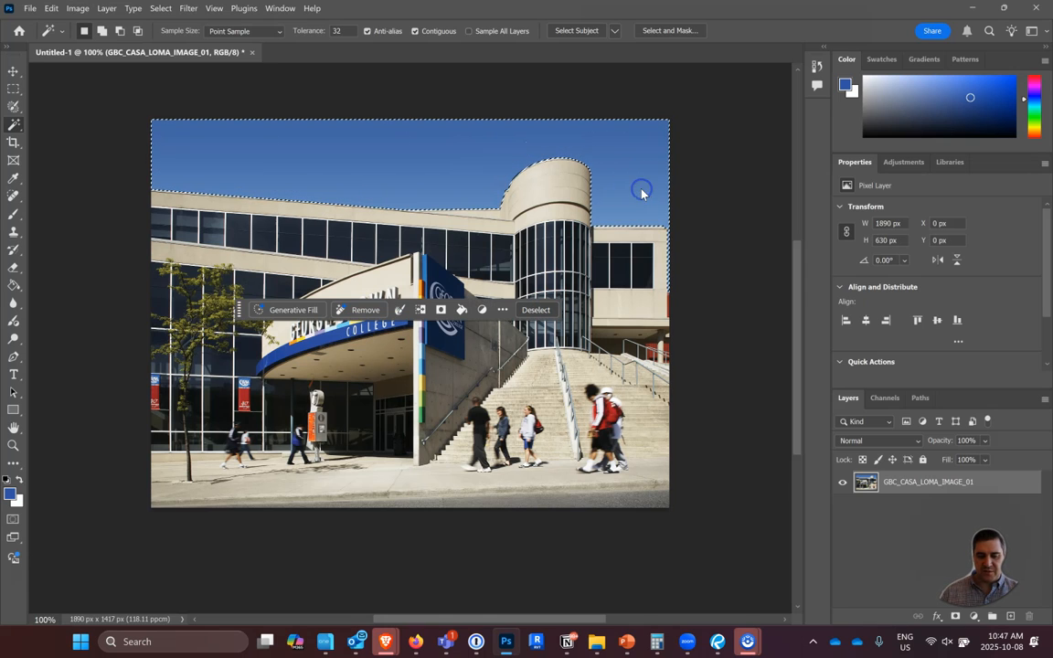
left_click(482, 139)
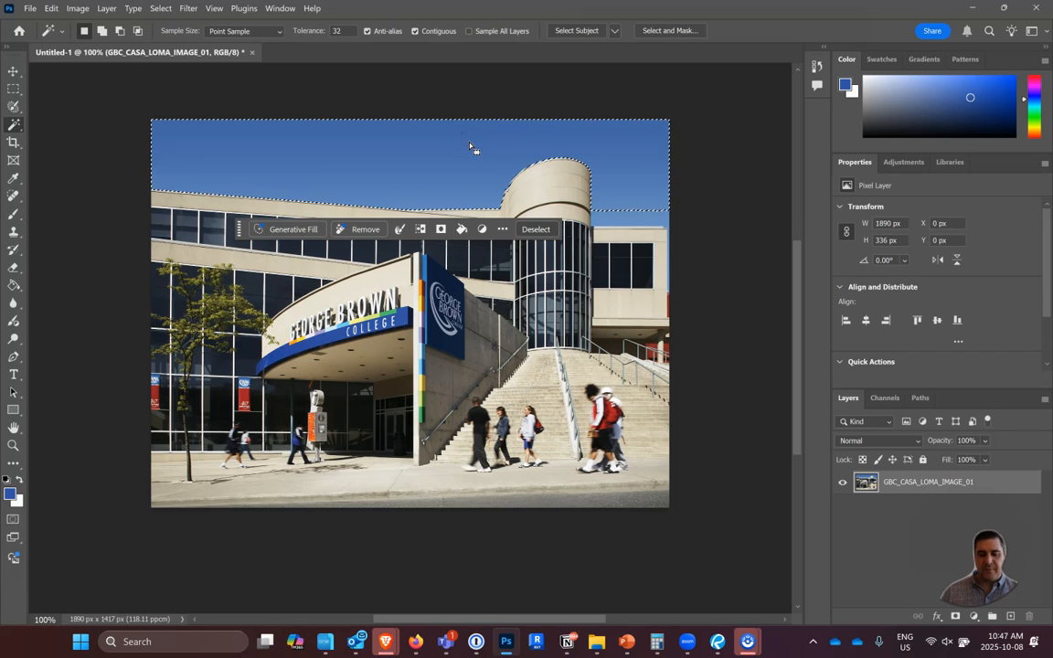
left_click(660, 206)
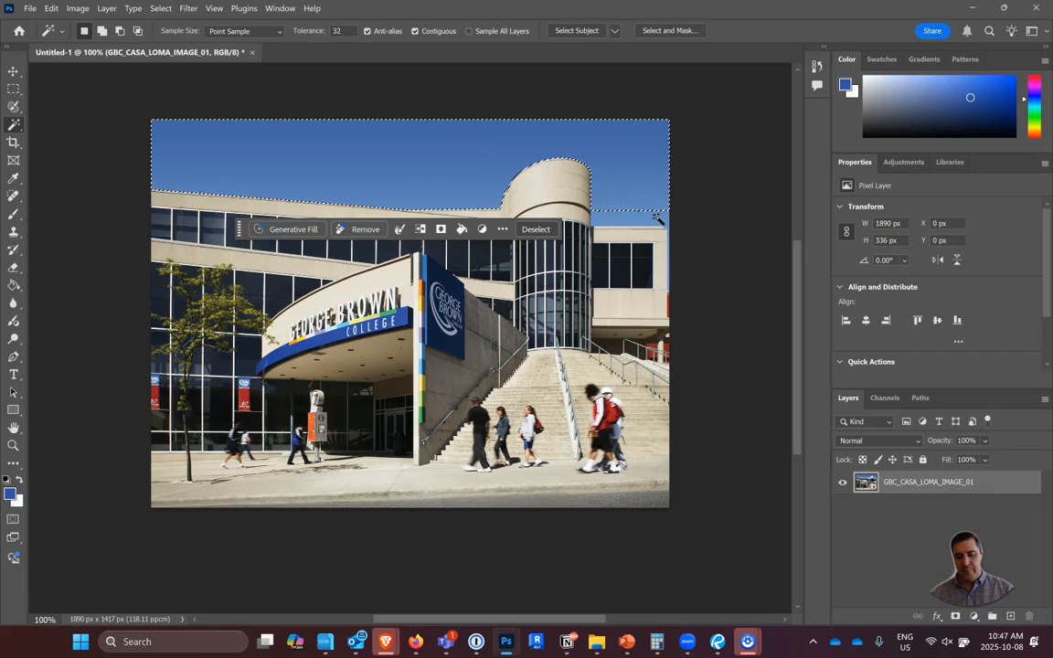
key("Caps_Lock")
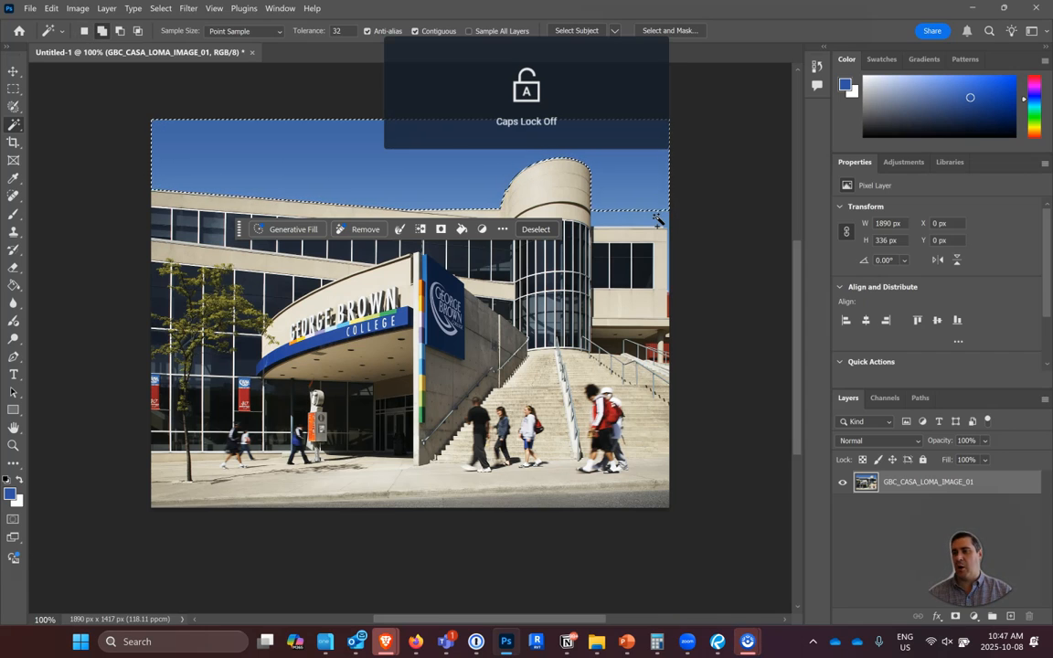
left_click(658, 220, "shift")
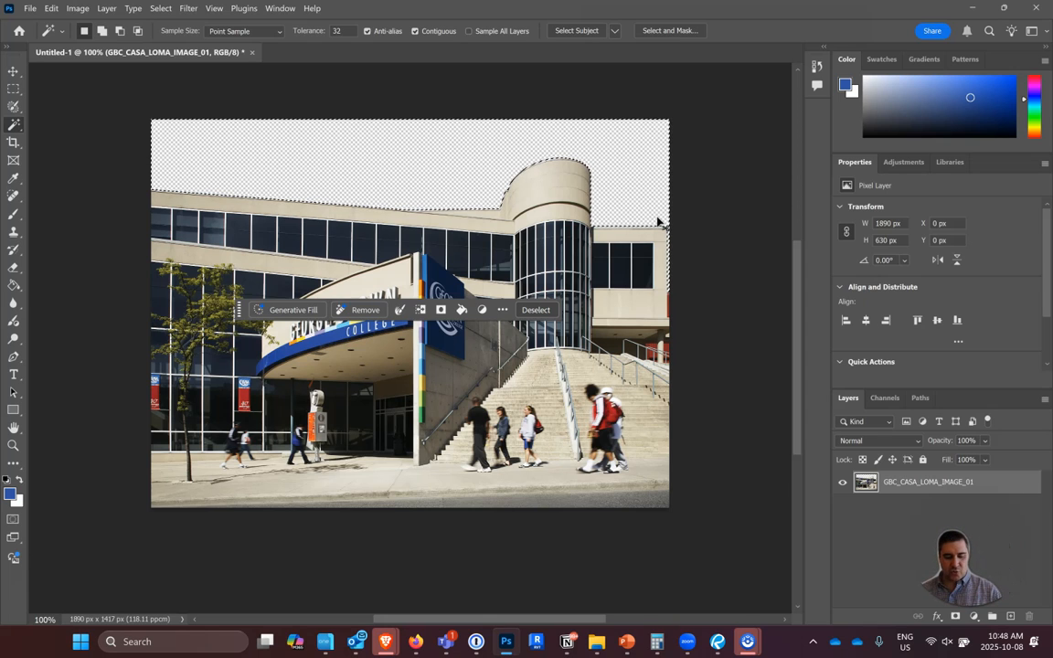
key("ctrl+z")
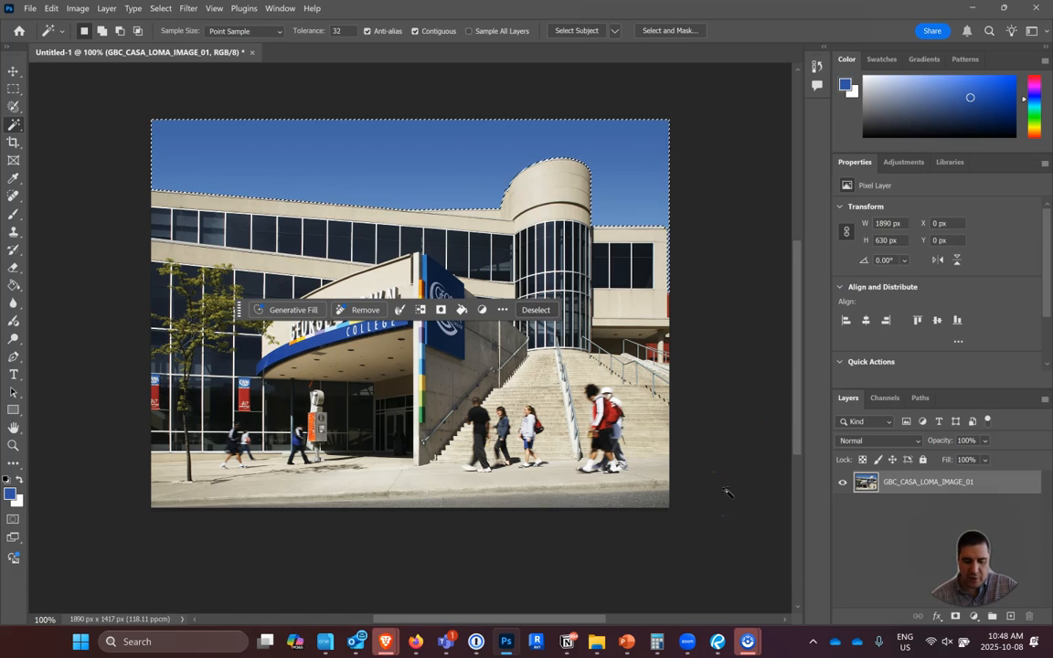
Switch to Firefox and look through the "halloween sky" Google image results for a replacement sky.
left_click(414, 642)
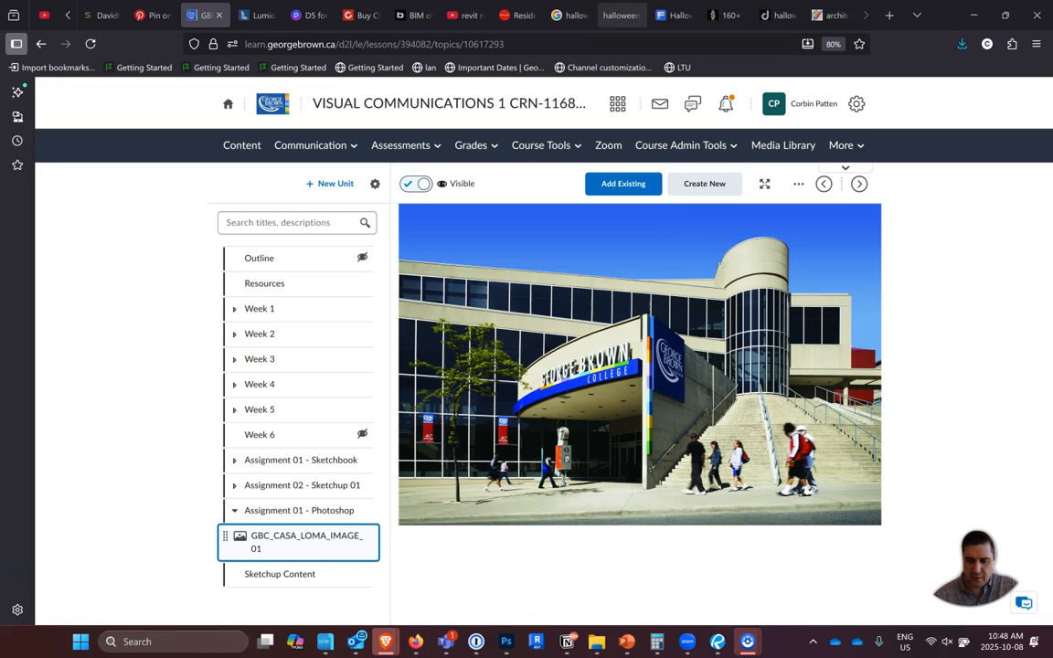
left_click(570, 14)
scroll(710, 439, "down", 5)
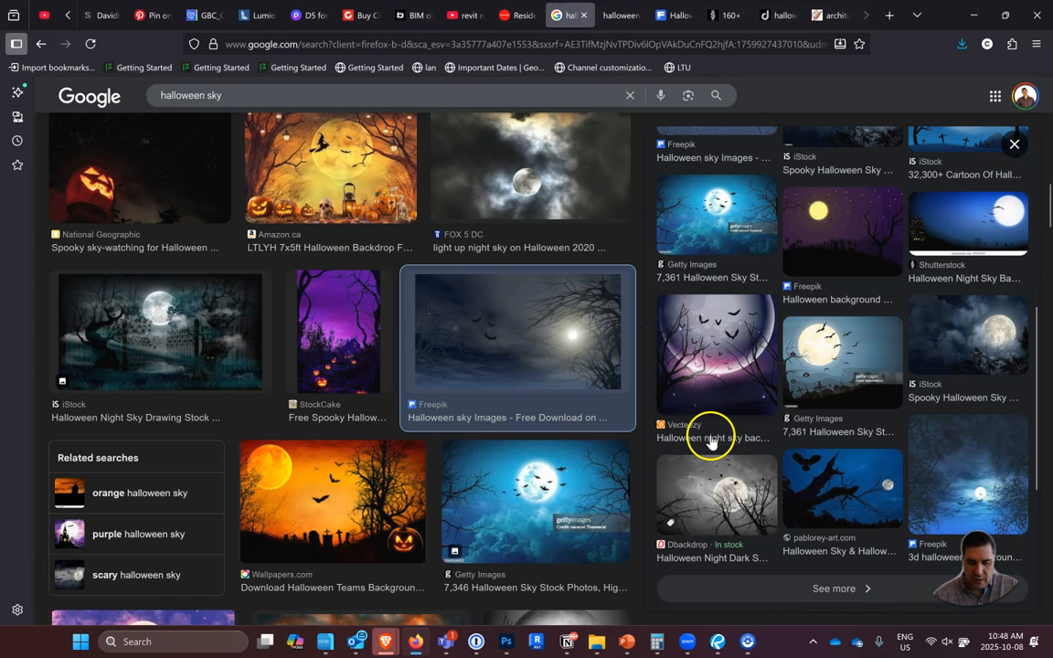
scroll(503, 434, "down", 5)
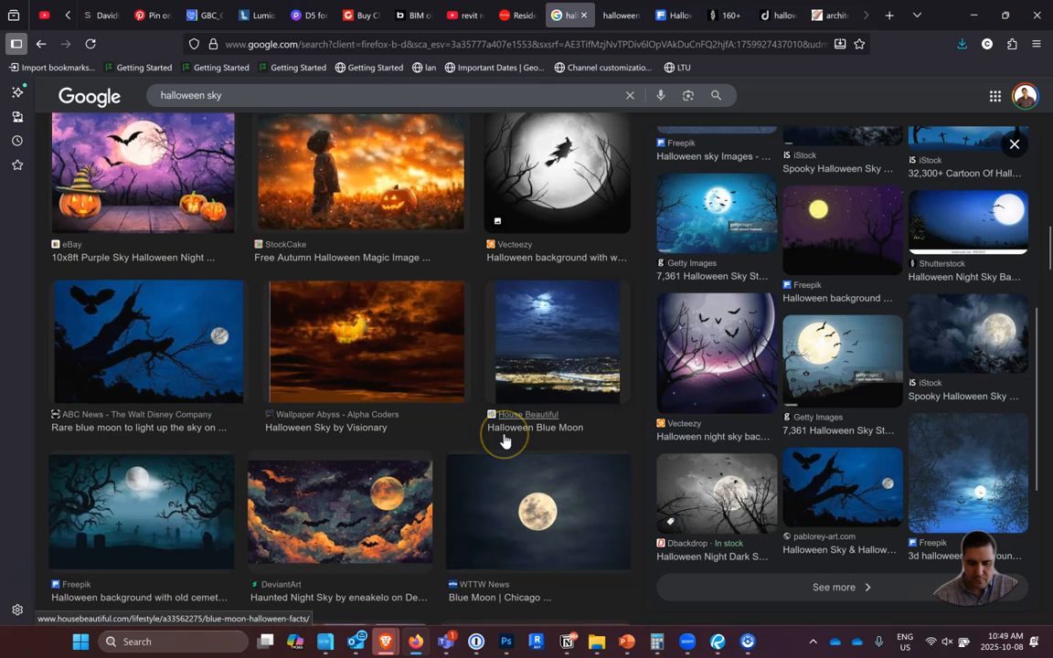
scroll(503, 440, "down", 4)
scroll(503, 440, "down", 4)
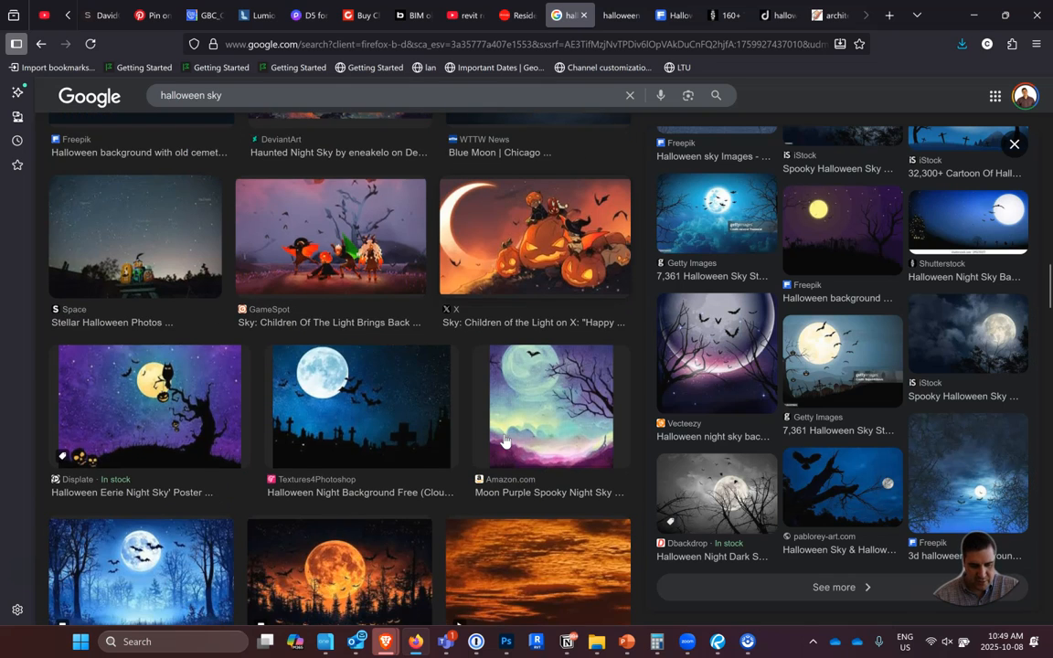
scroll(503, 440, "down", 5)
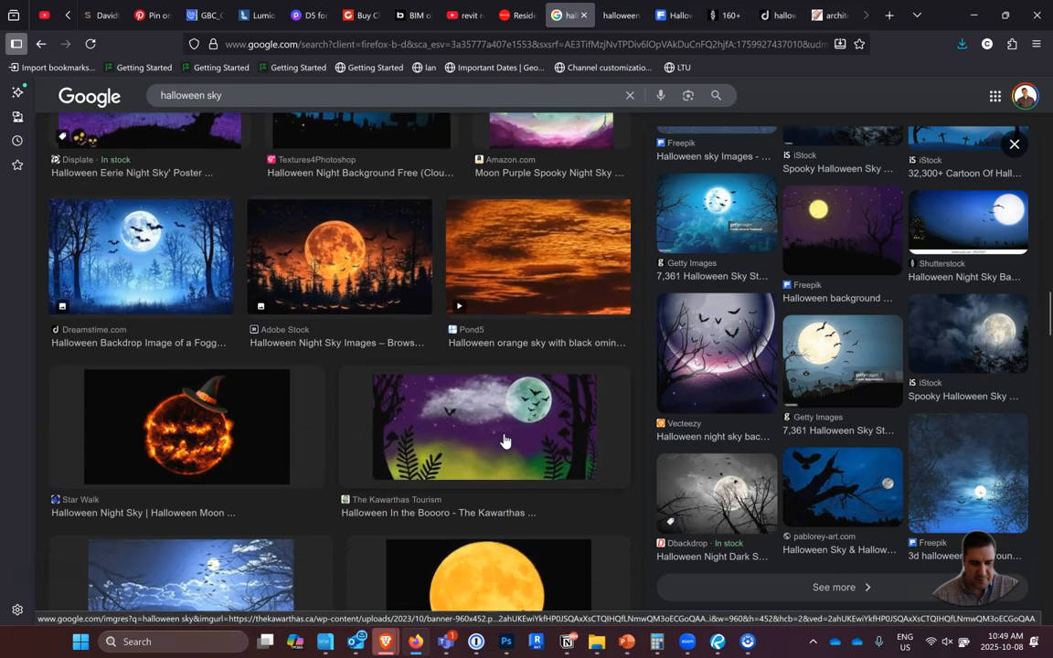
scroll(503, 439, "down", 4)
scroll(503, 440, "down", 1)
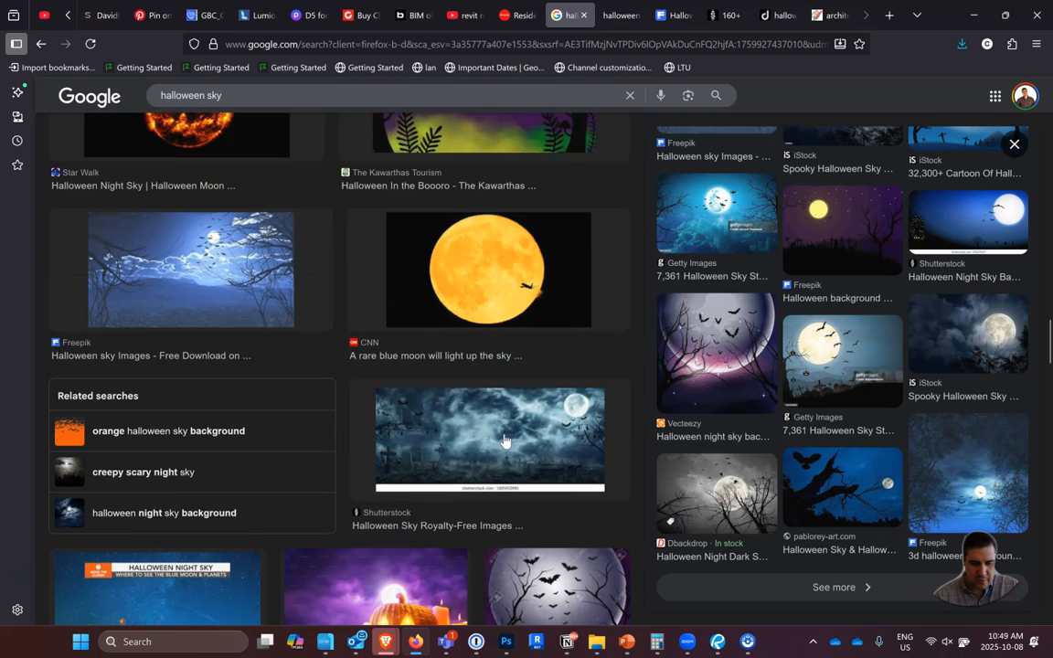
Preview the blue Freepik night sky with moon, bats and bare trees, and view the image in its own browser tab.
left_click(225, 241)
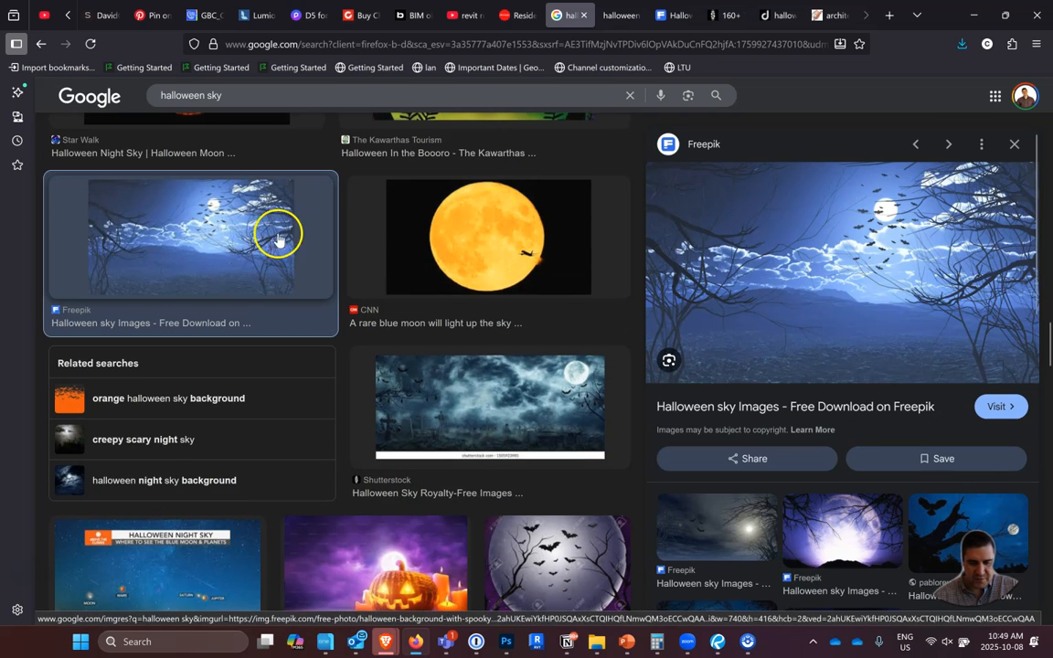
right_click(823, 292)
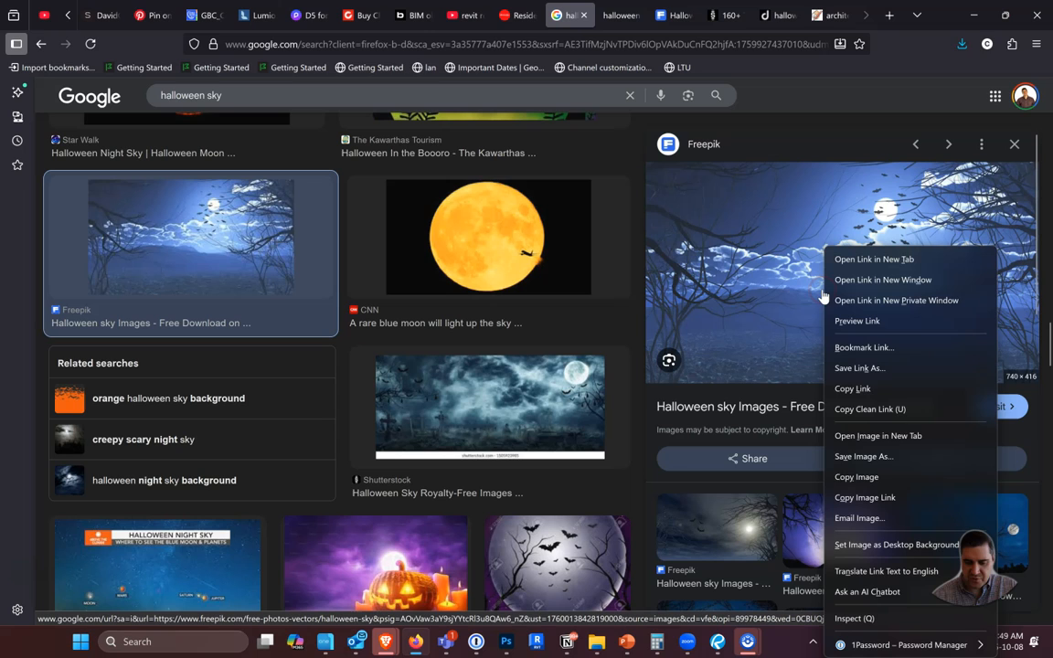
left_click(885, 436)
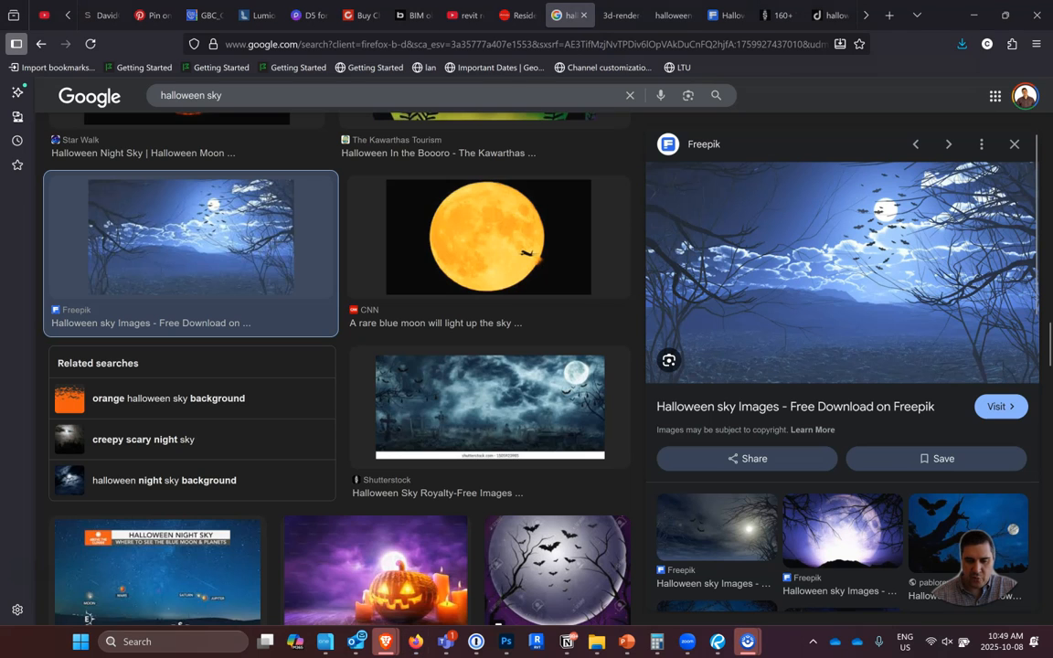
left_click(617, 15)
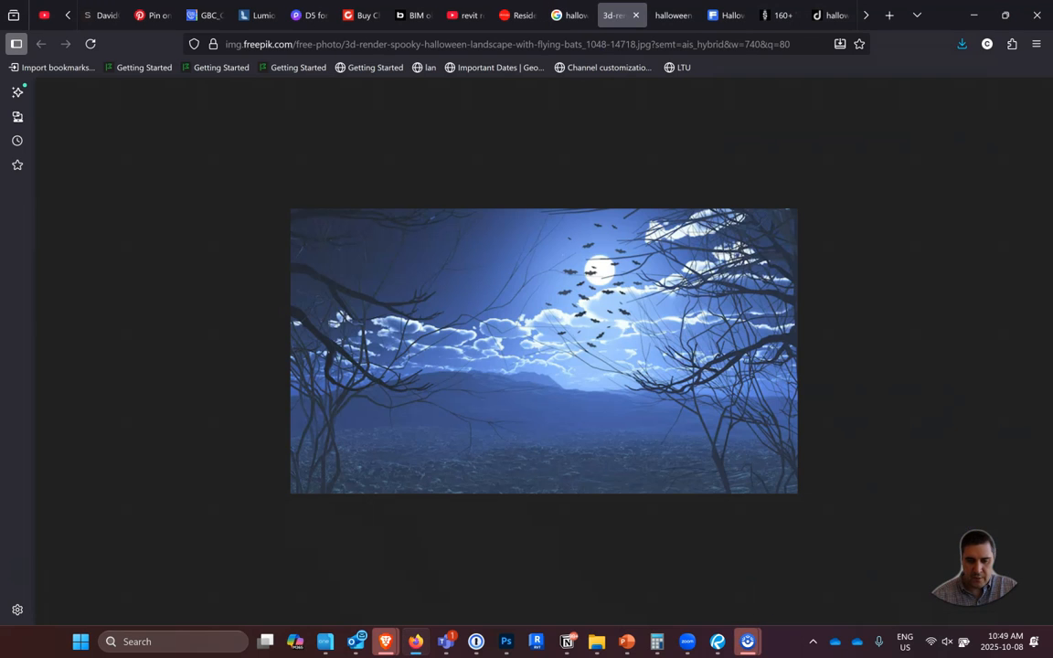
Save the spooky Halloween landscape image to the Tutorial folder as an AVIF file under its suggested name.
right_click(546, 326)
left_click(573, 334)
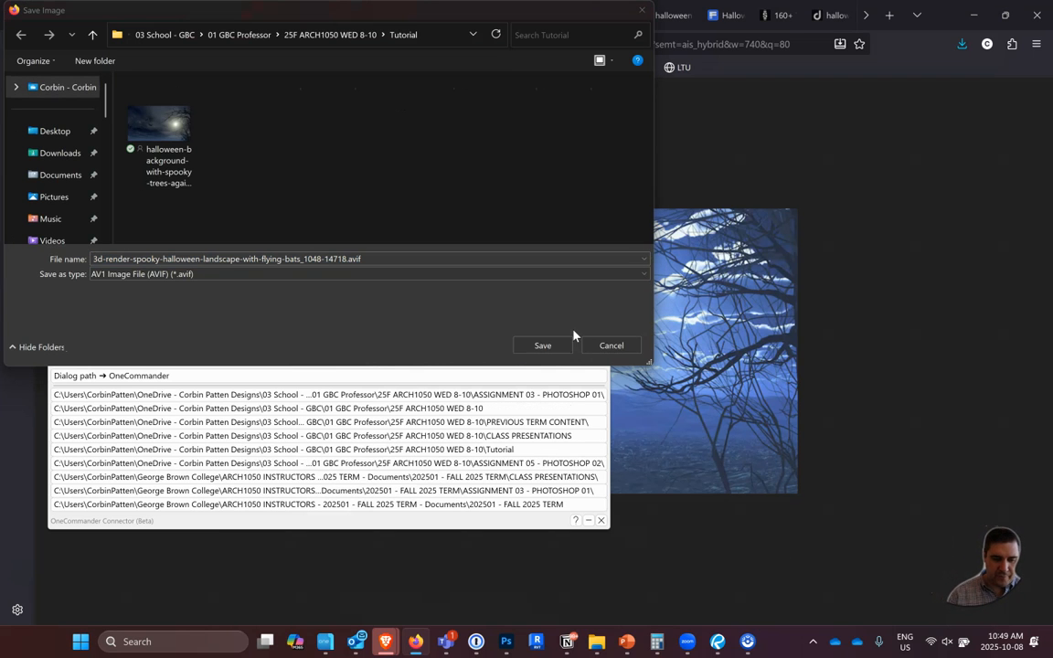
left_click(613, 166)
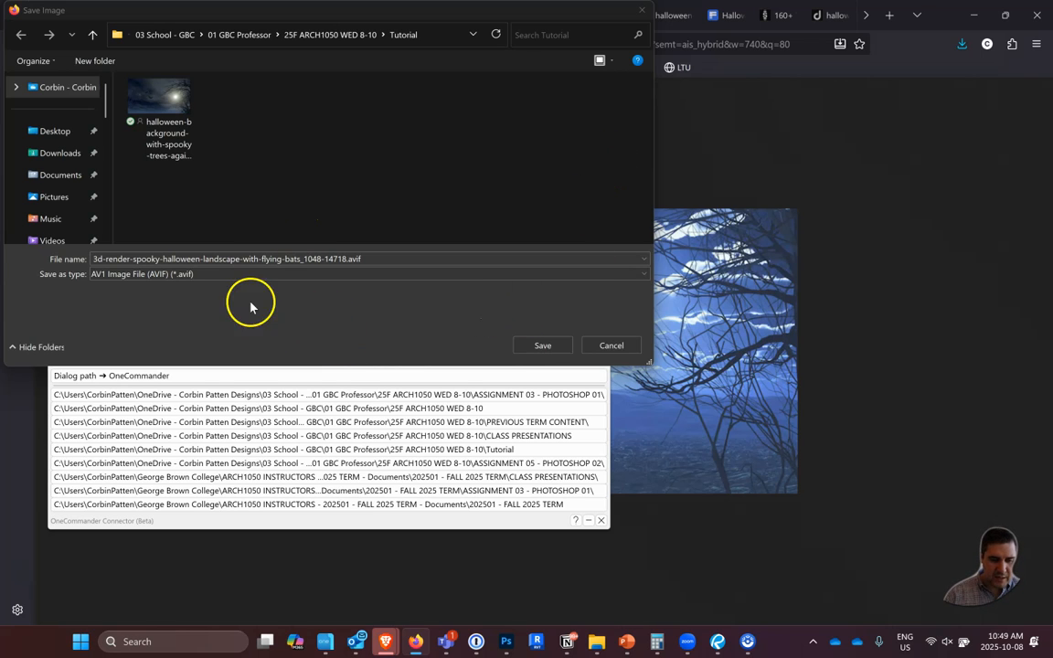
left_click(254, 273)
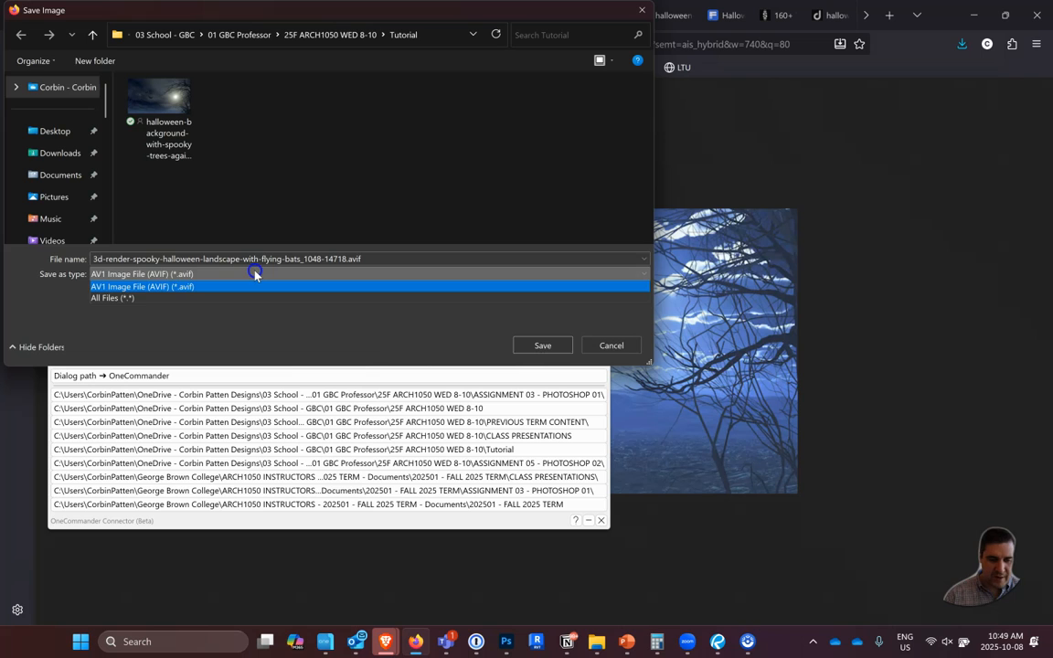
left_click(256, 273)
left_click(538, 344)
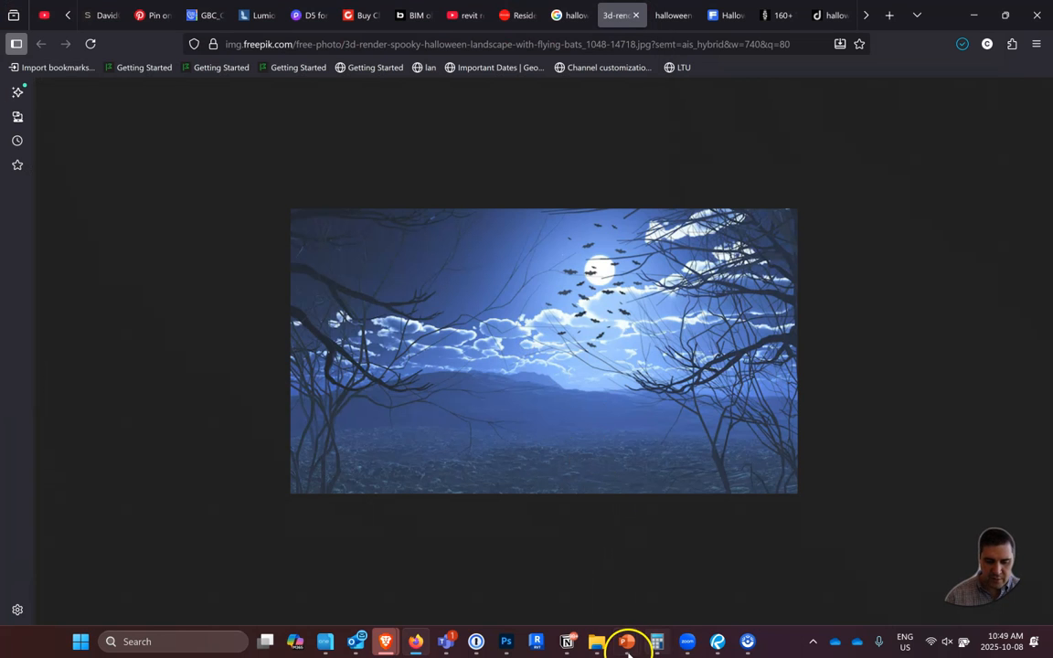
Return to Photoshop, bring up the OneCommander file manager over it, and open the Tutorial folder.
left_click(506, 642)
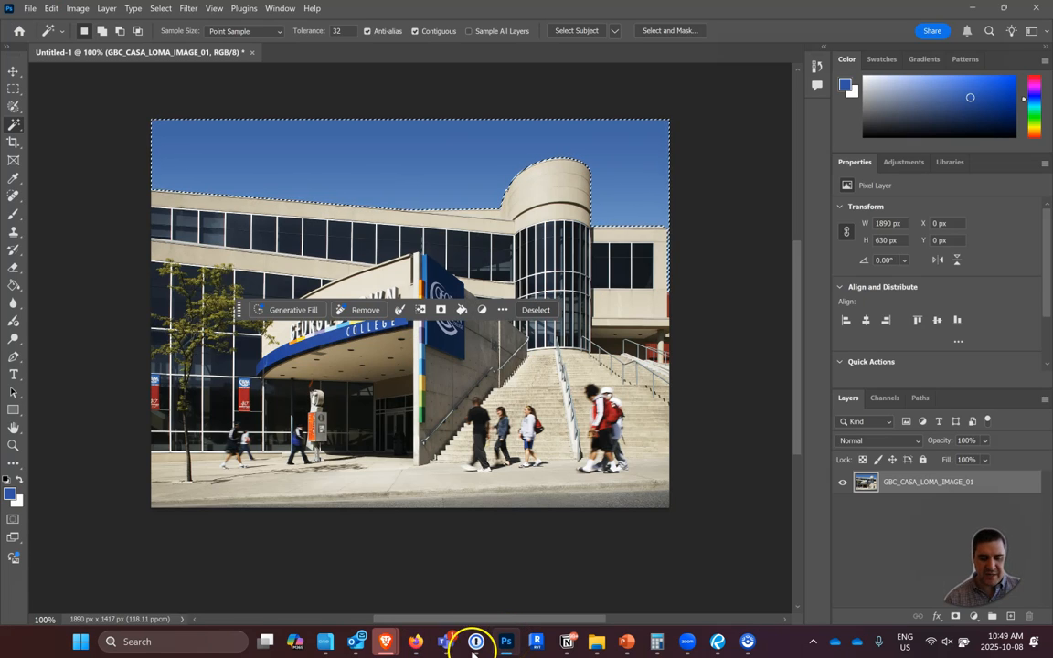
left_click(313, 645)
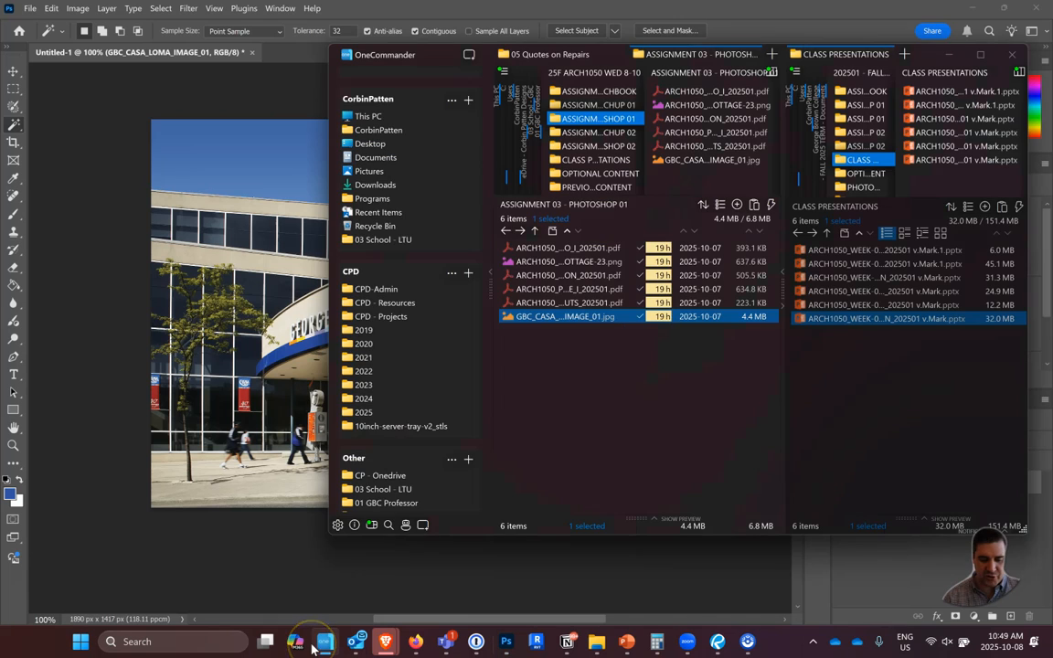
scroll(579, 177, "down", 2)
left_click(578, 178)
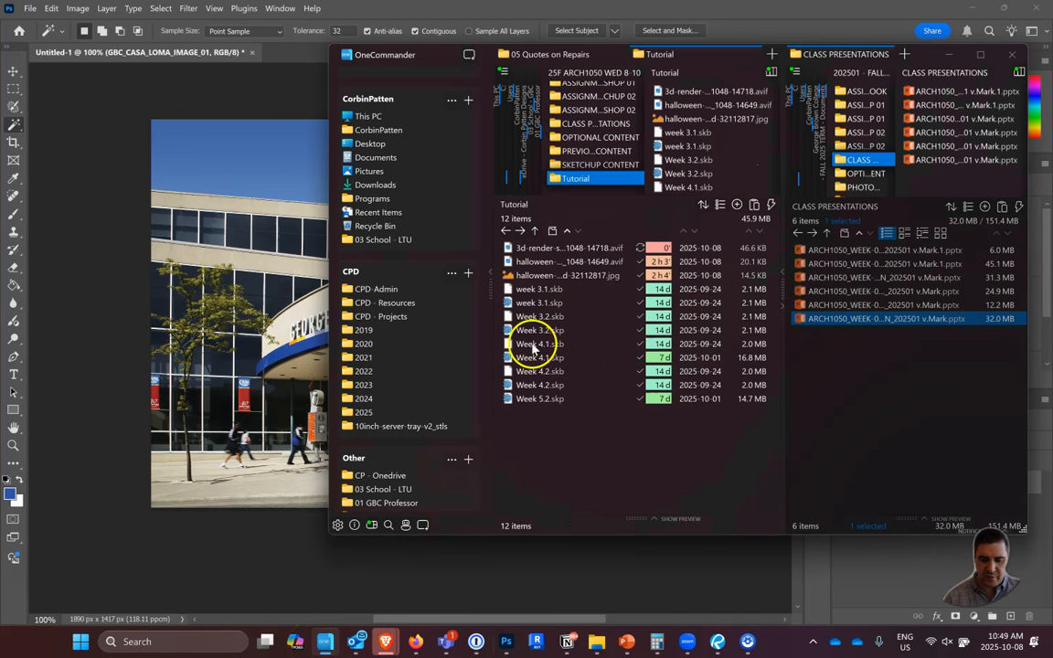
left_click(309, 293)
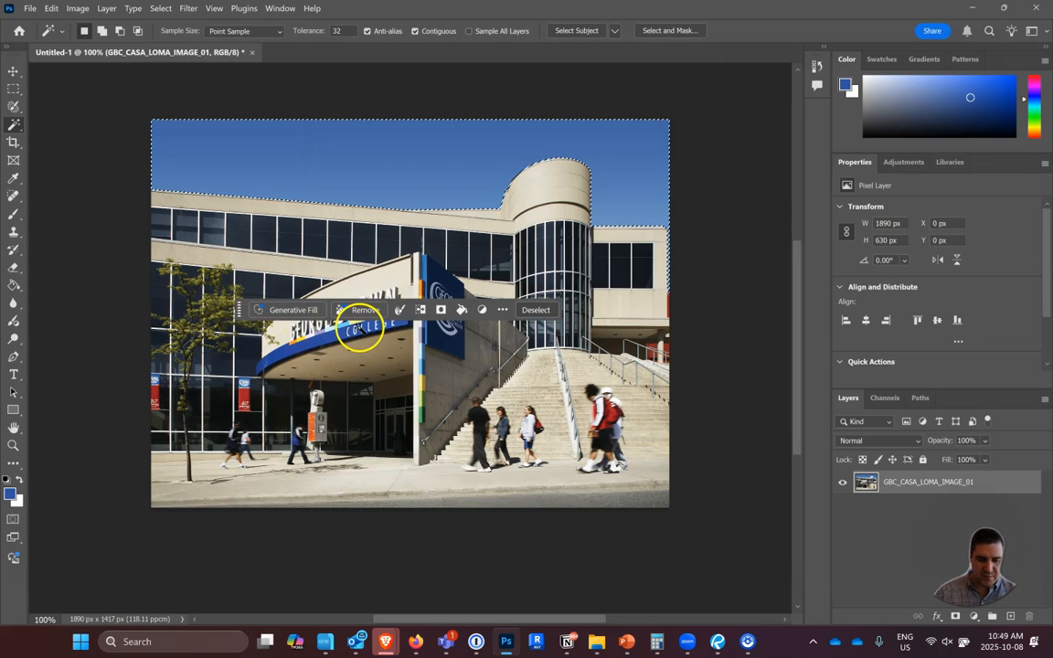
key("super+Tab")
left_click(373, 321)
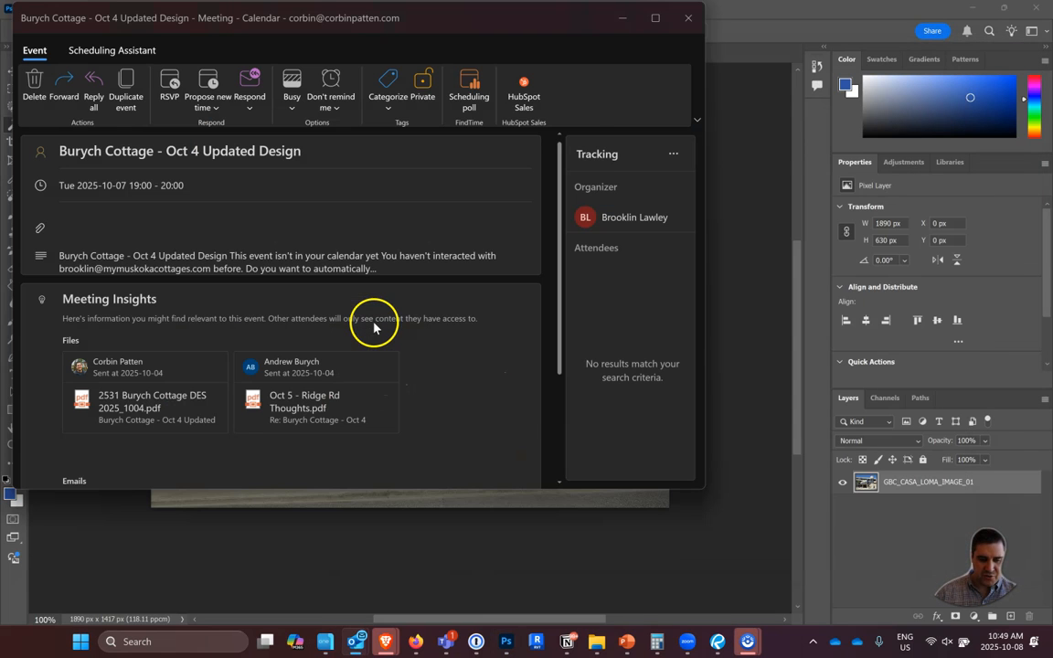
left_click(754, 133)
key("super+Tab")
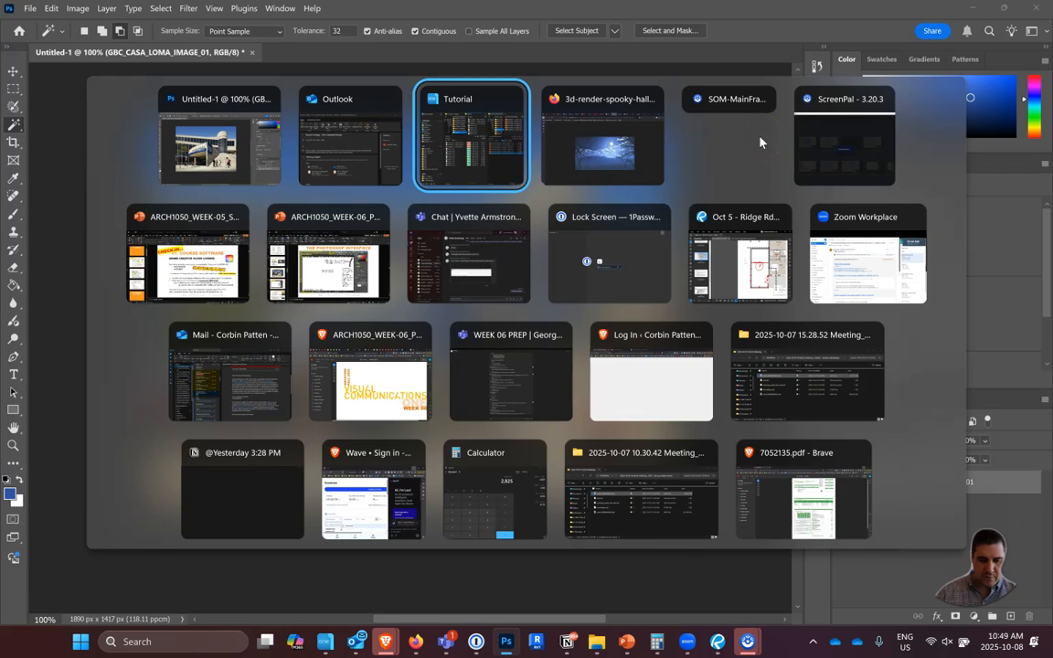
left_click(760, 142)
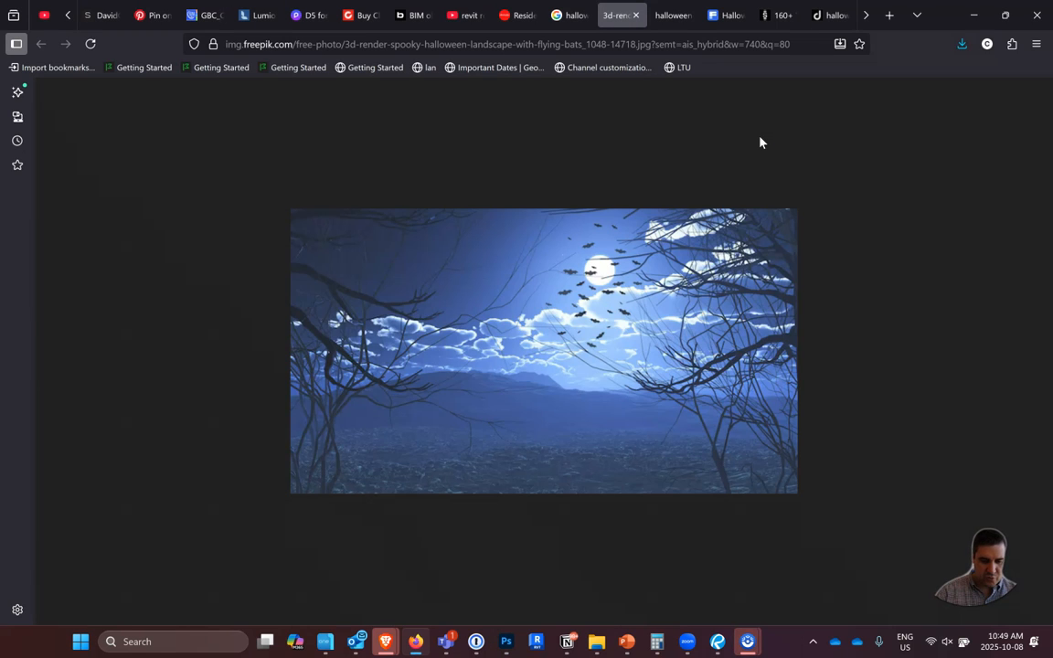
key("super+Tab")
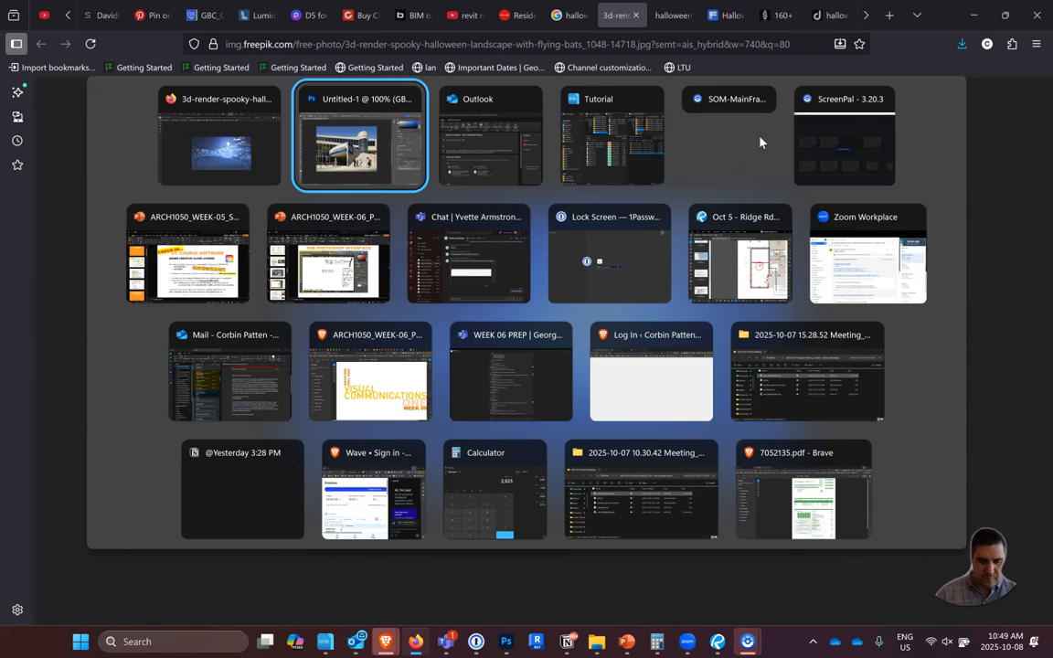
key("Return")
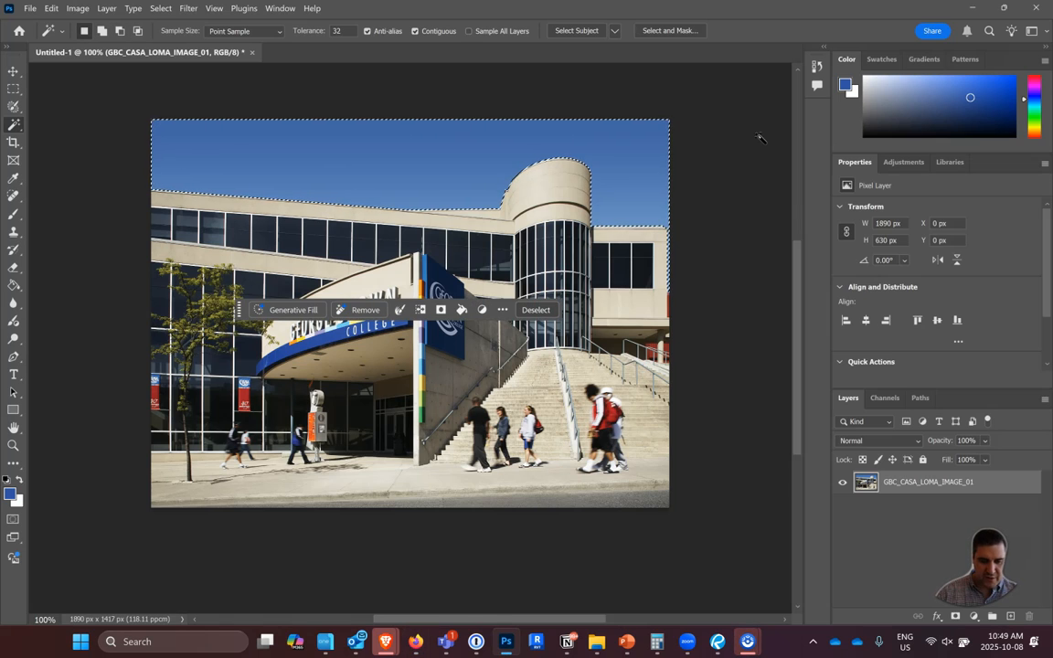
Clear the sky selection and start a free transform of the building photo layer.
key("ctrl+d")
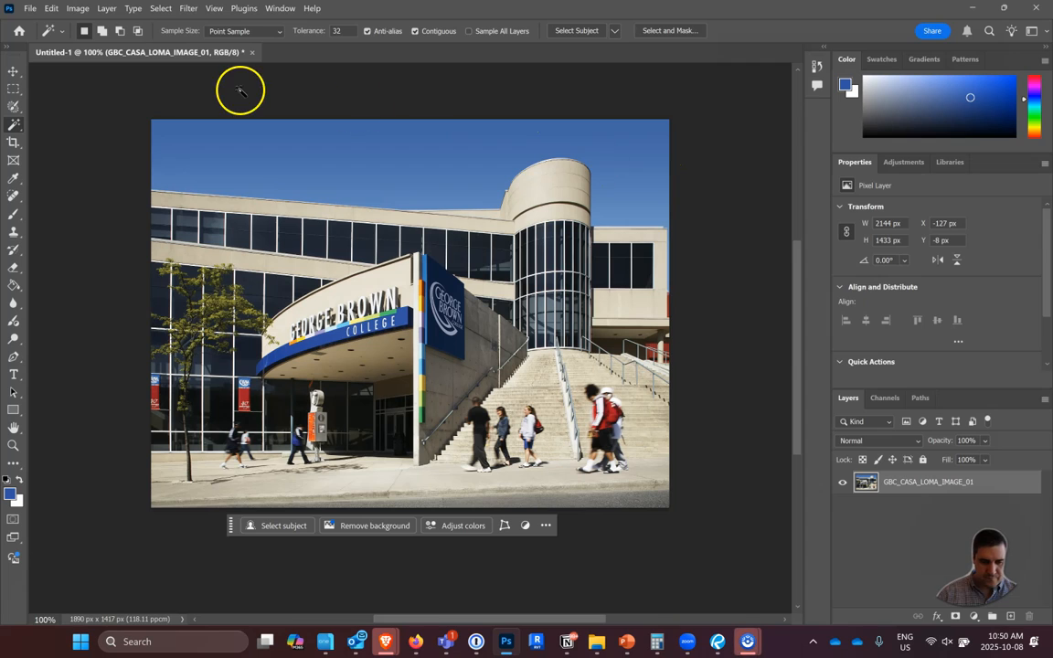
left_click(14, 72)
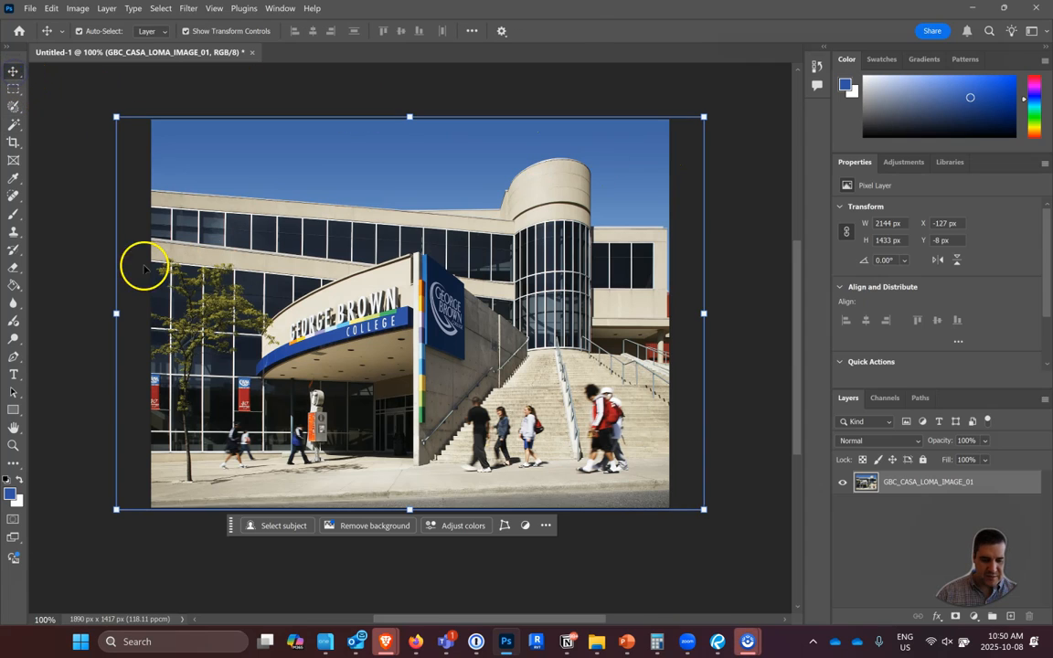
key("ctrl+t")
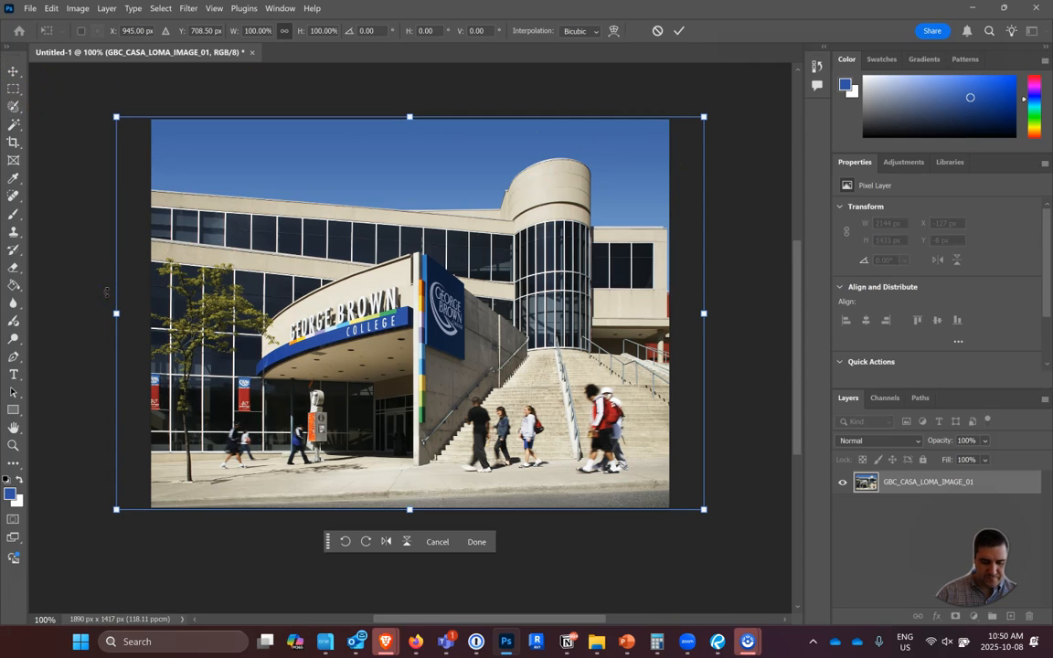
key("alt+Tab")
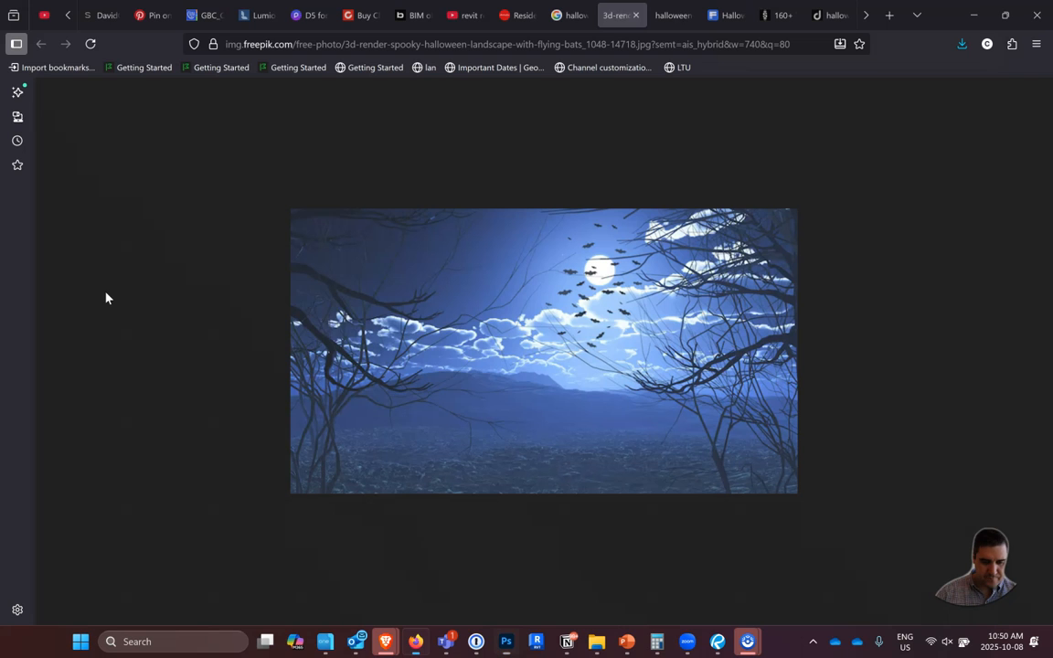
right_click(322, 329)
left_click(375, 362)
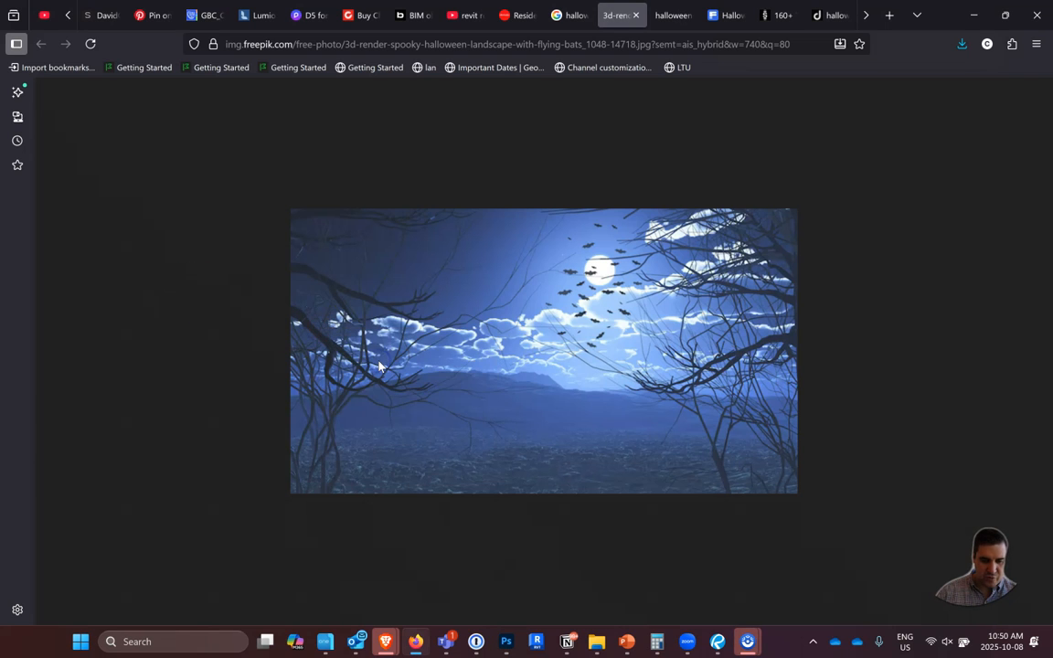
key("alt+Tab")
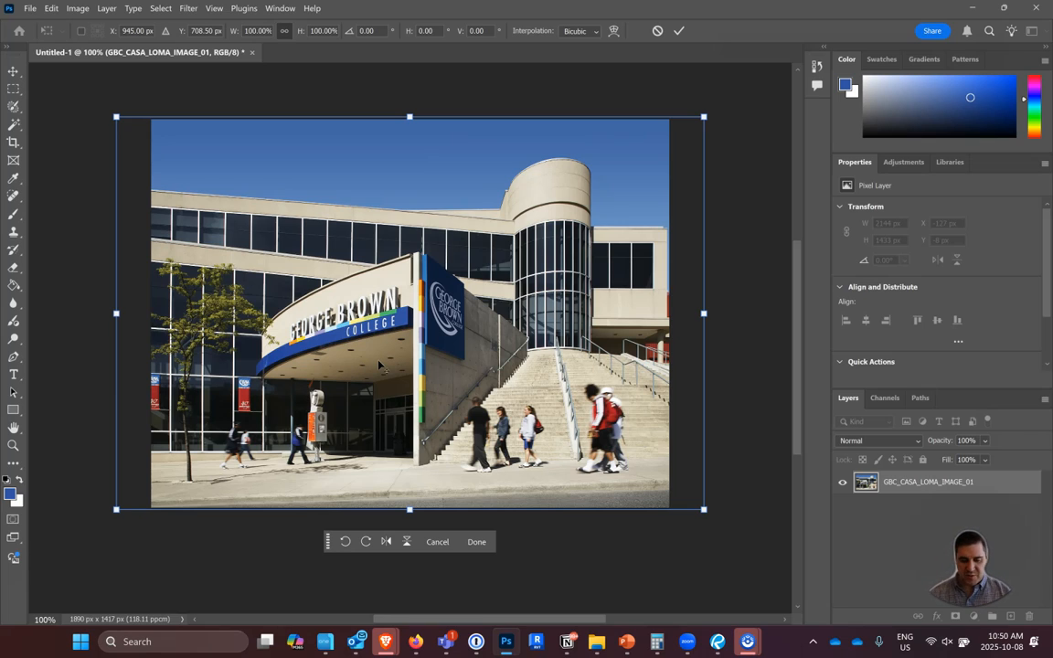
Switch to Firefox and capture a rectangular screen snip covering the whole Halloween night sky image.
key("alt+Tab")
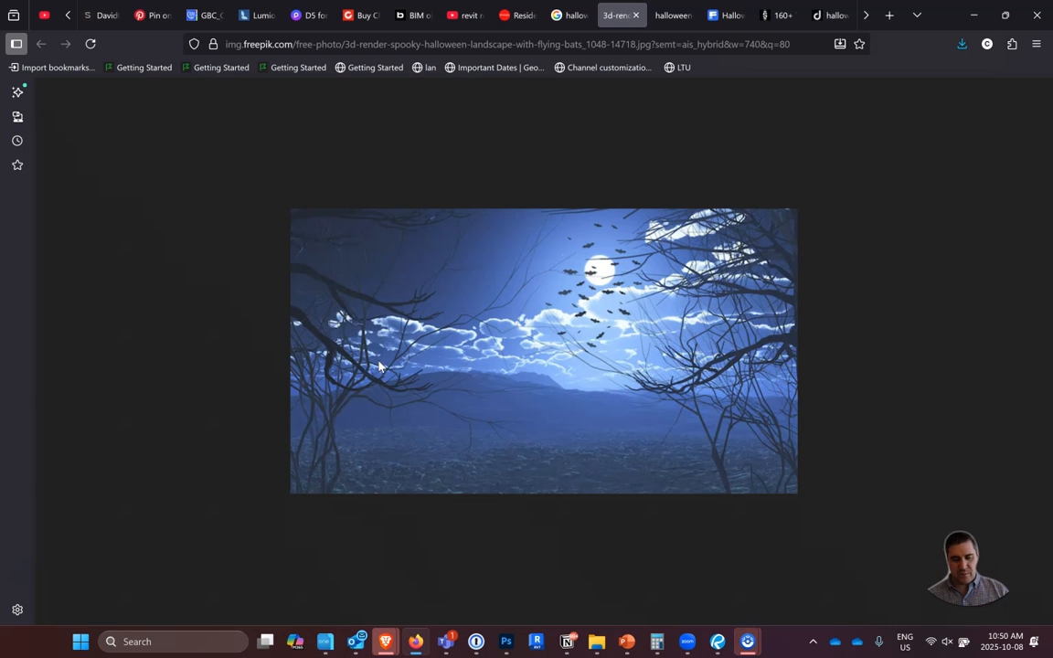
key("super+shift+s")
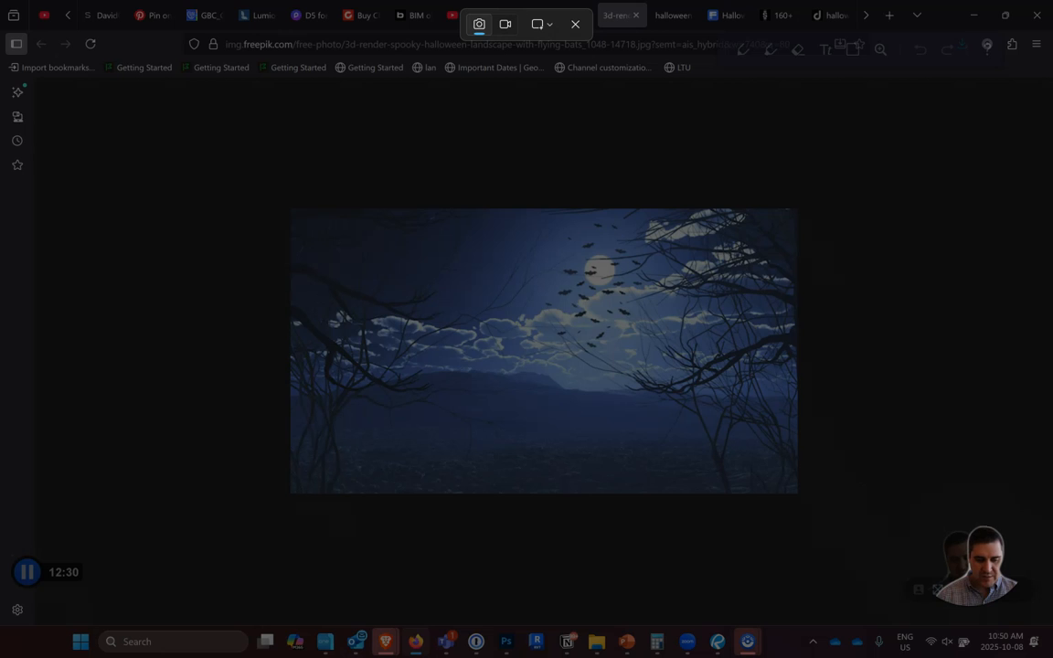
left_click_drag(291, 206, 793, 493)
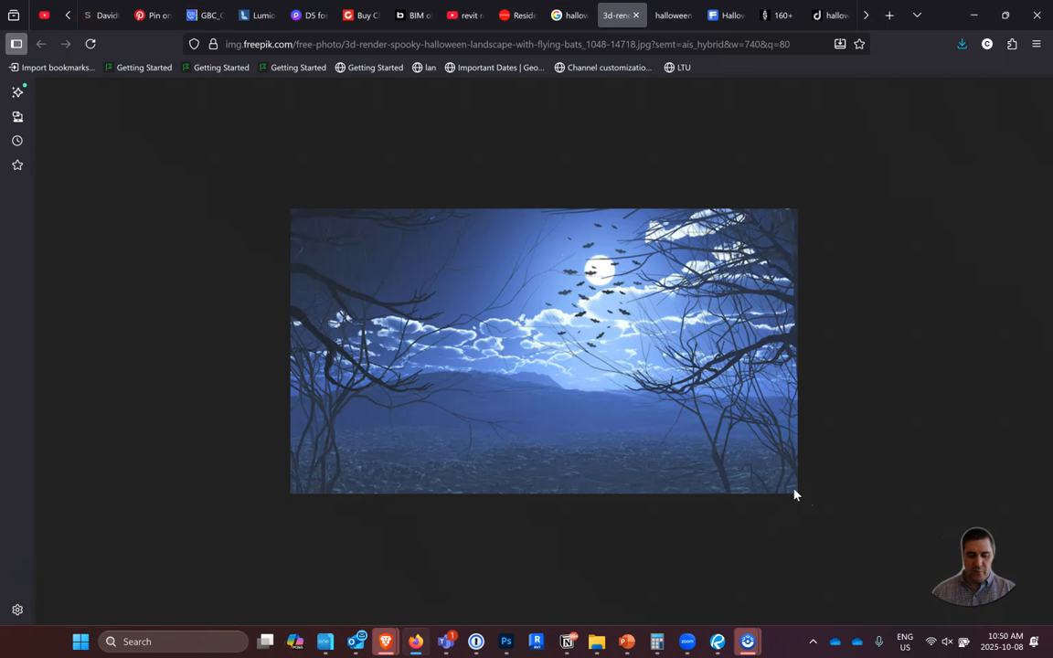
Return to Photoshop, leave the photo's transform and paste the captured night sky image as a new layer above the building photo.
key("alt+Tab")
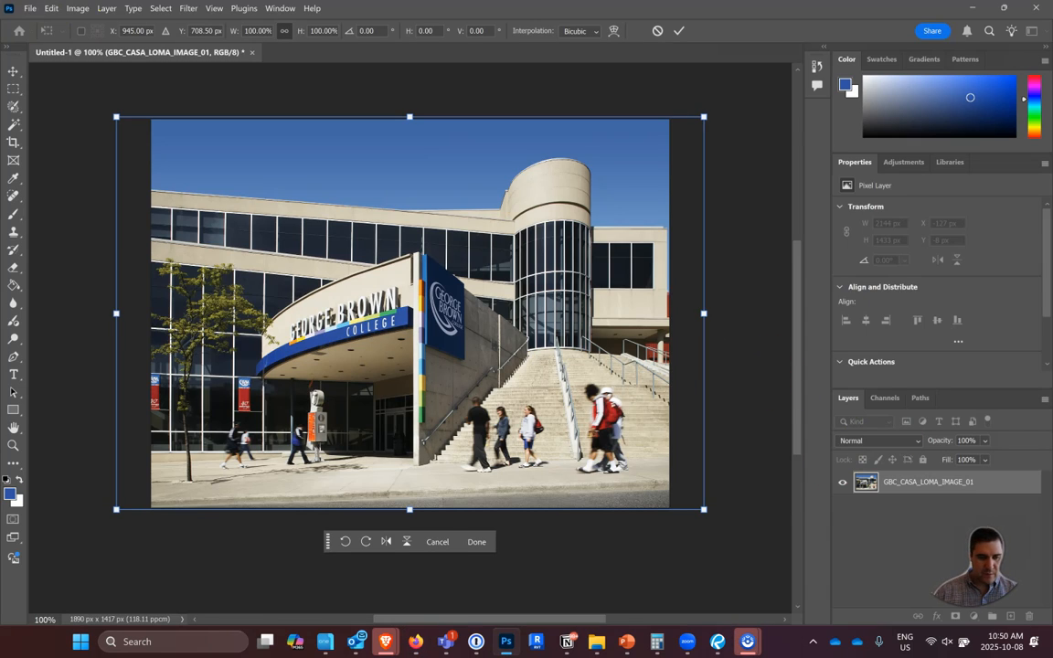
left_click(15, 393)
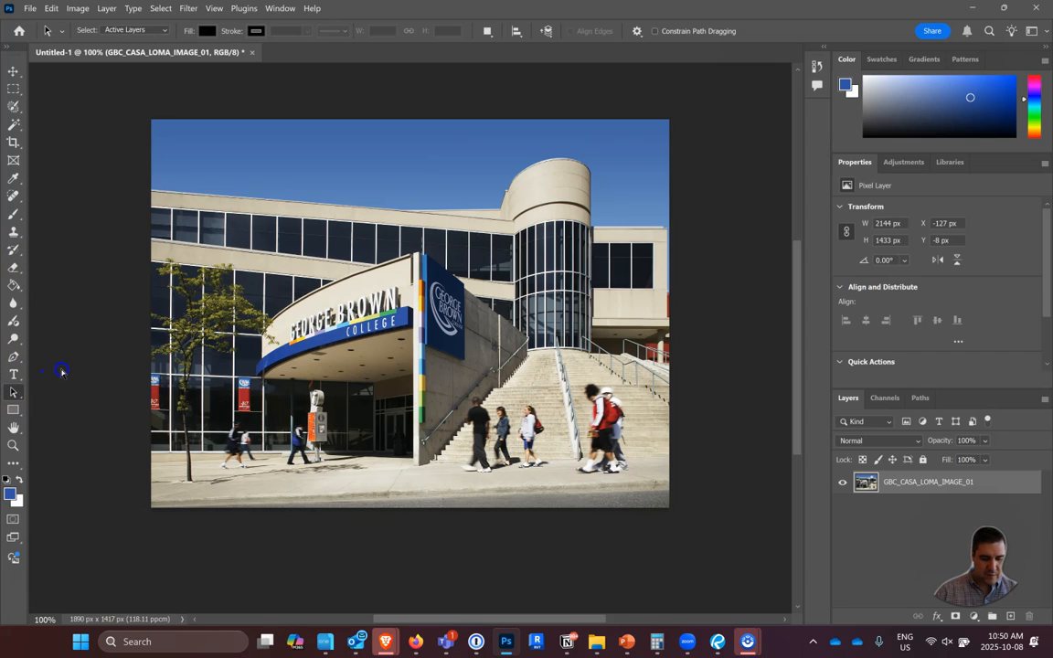
key("ctrl+v")
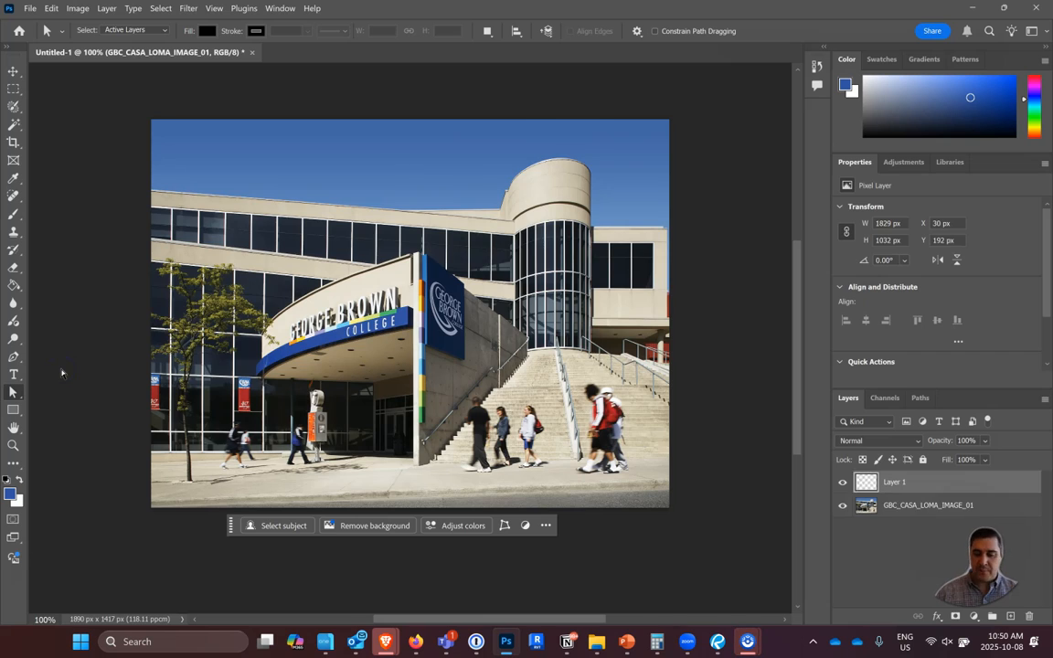
left_click_drag(351, 267, 324, 214)
left_click(761, 364)
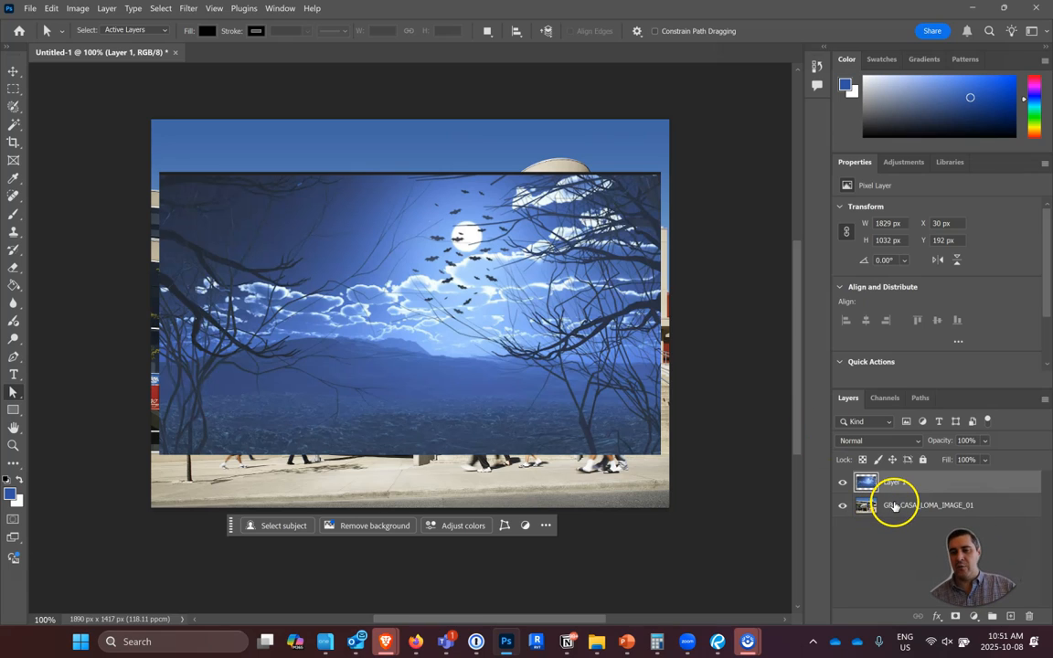
Free-transform the pasted night sky, moving it over the upper part of the photo and enlarging it to about 107% to span the full width.
mouse_move(900, 484)
left_mouse_down()
mouse_move(897, 510)
mouse_move(896, 484)
left_mouse_up()
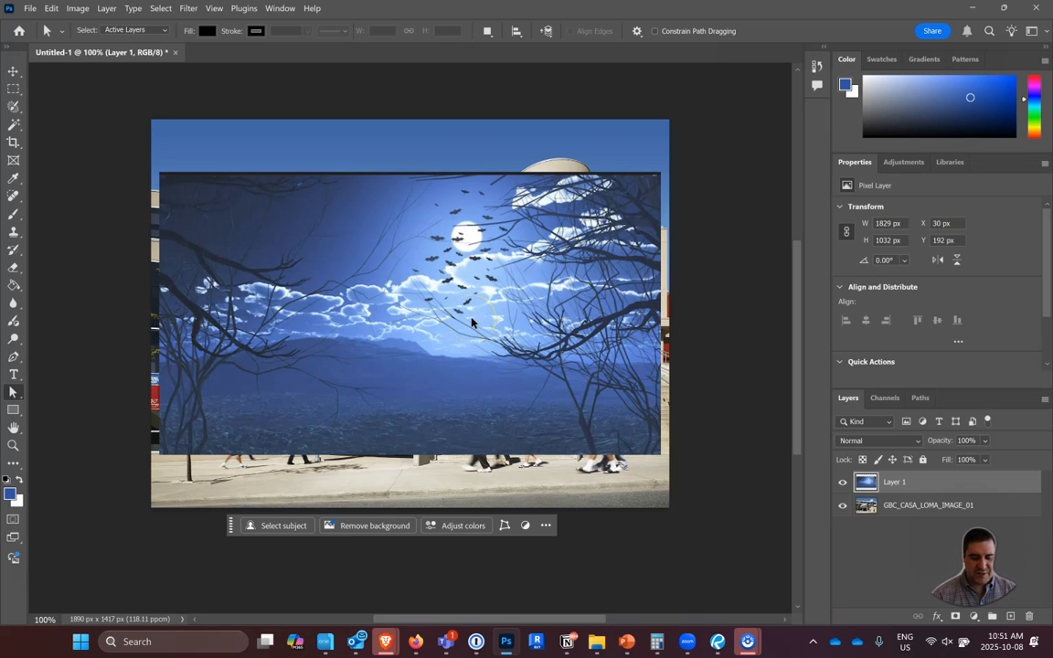
key("ctrl+t")
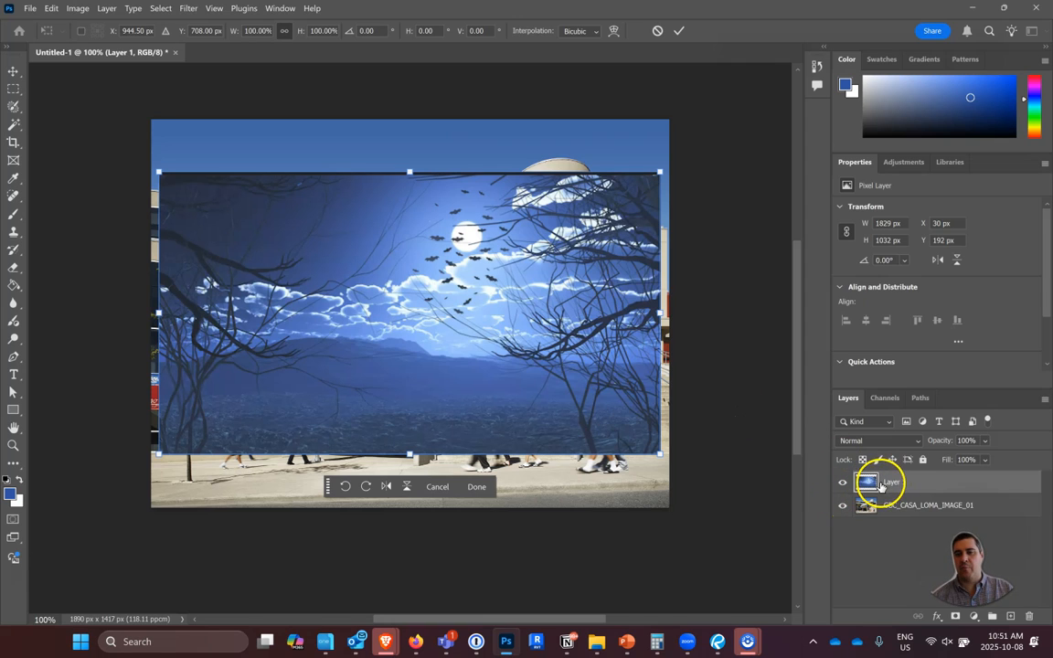
left_click_drag(537, 311, 551, 234)
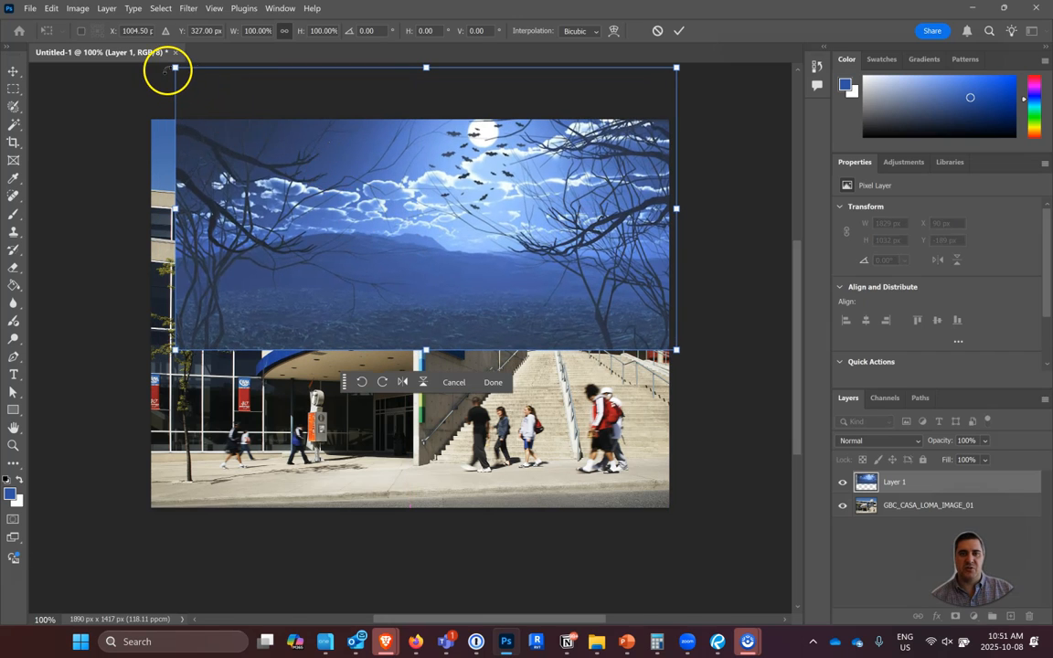
left_click_drag(176, 70, 139, 63)
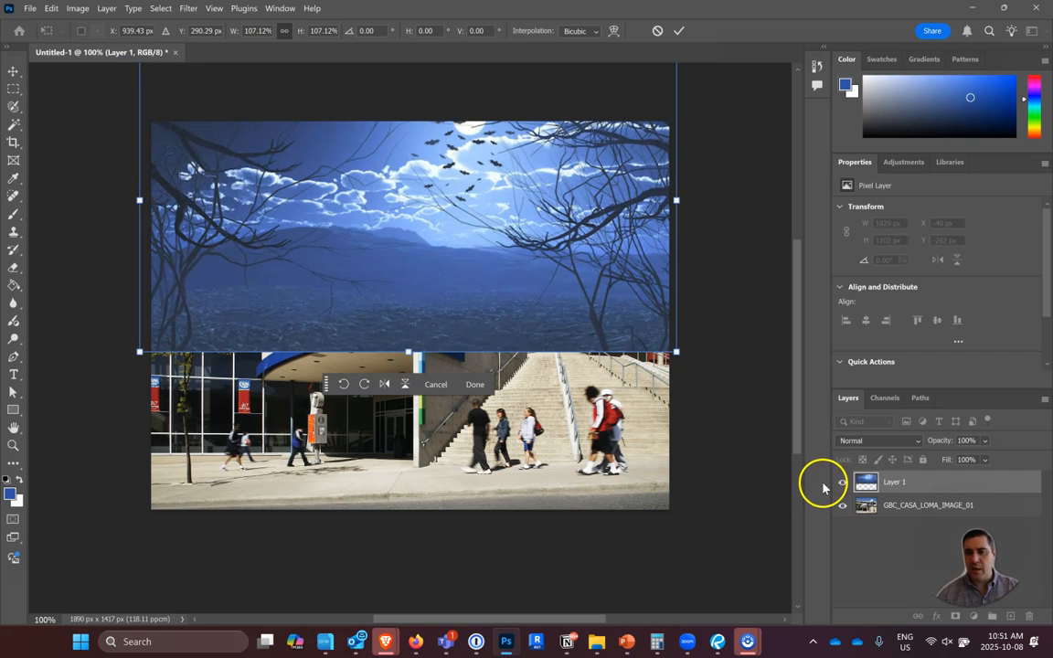
key("a")
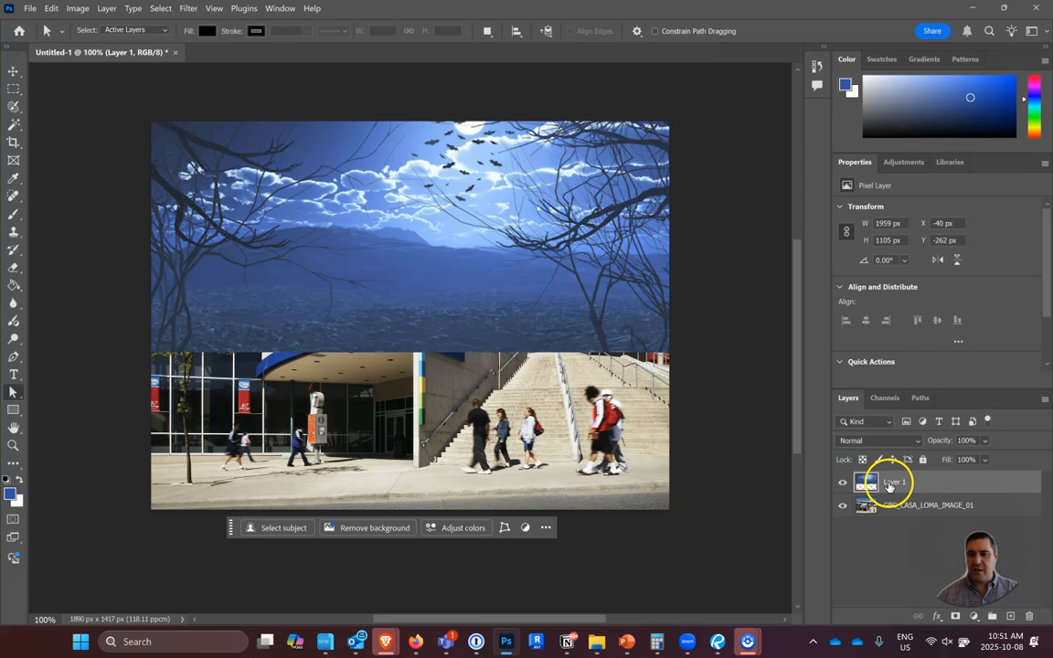
Rename the pasted night sky layer SKY and hide it to reveal the building photo.
right_click(891, 488)
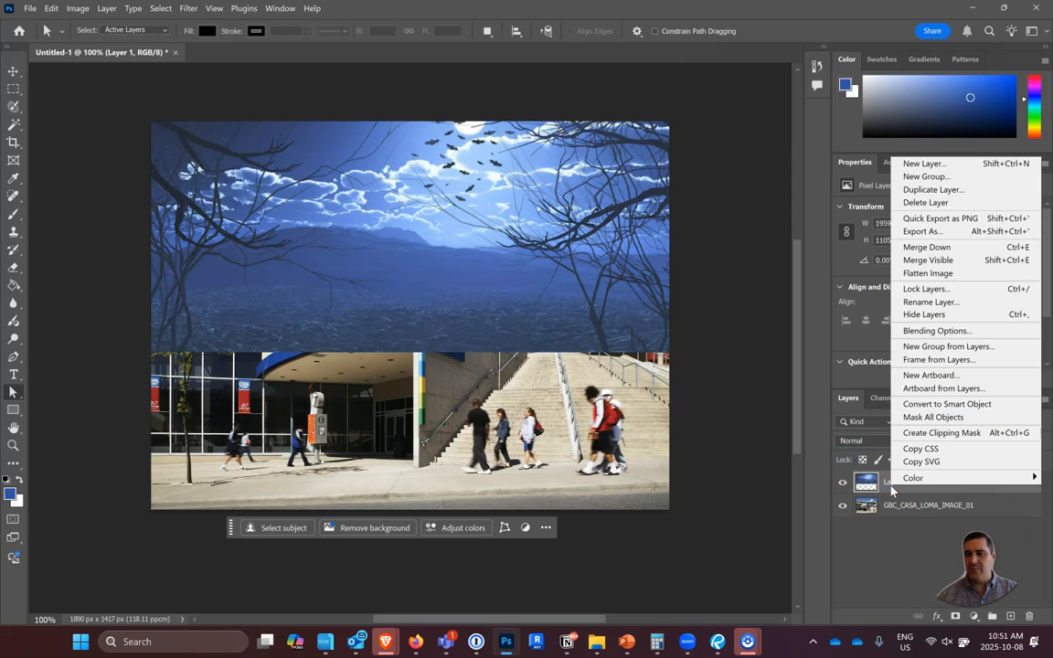
left_click(981, 301)
type("SKY")
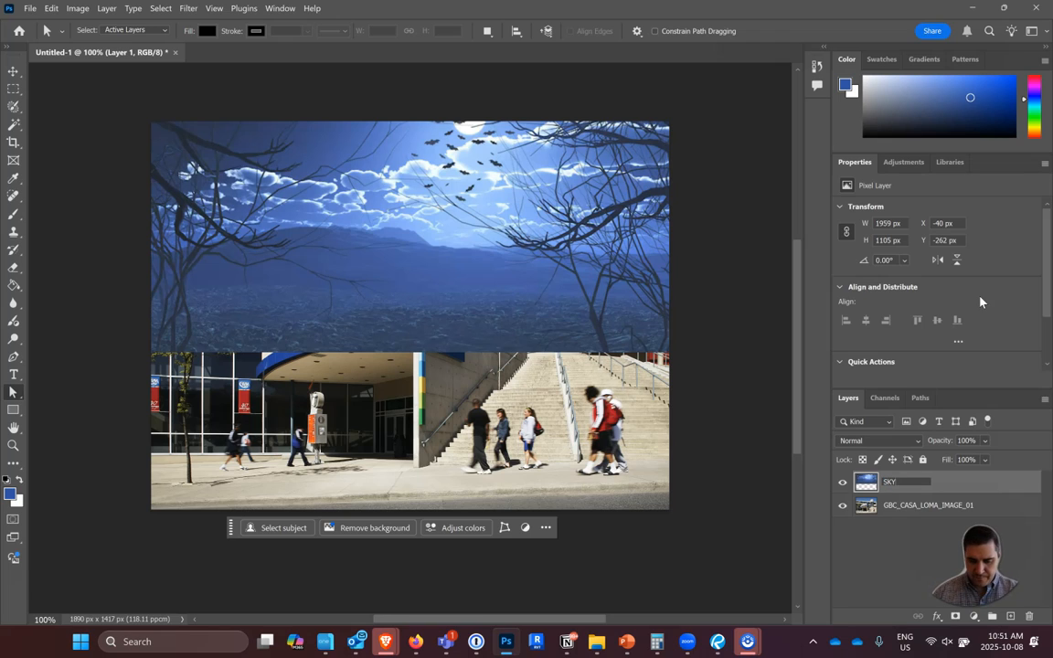
key("Return")
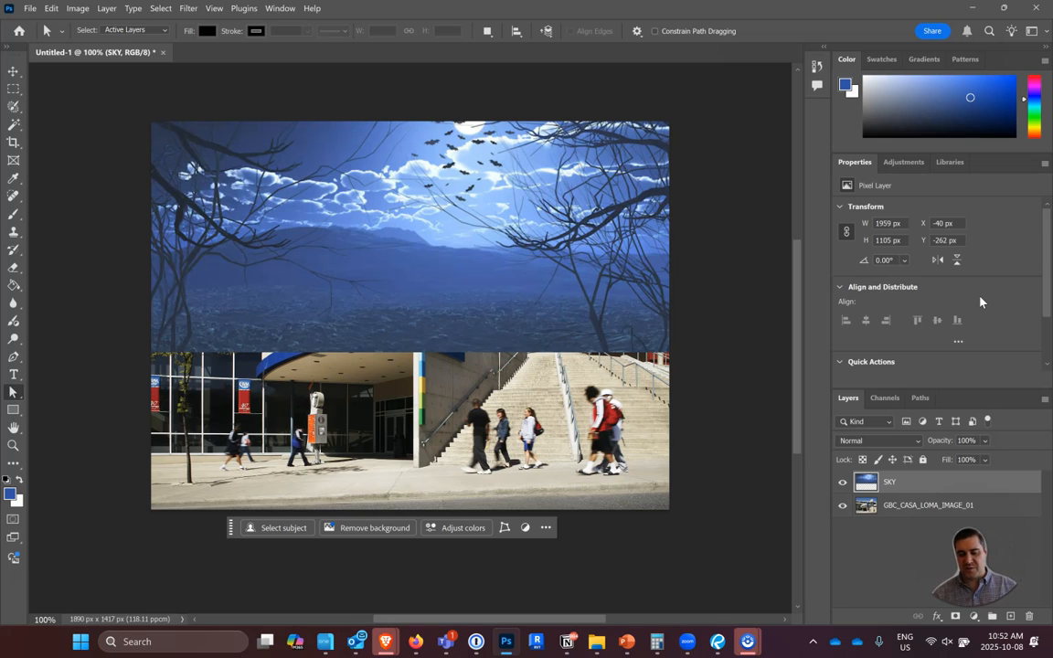
left_click(843, 485)
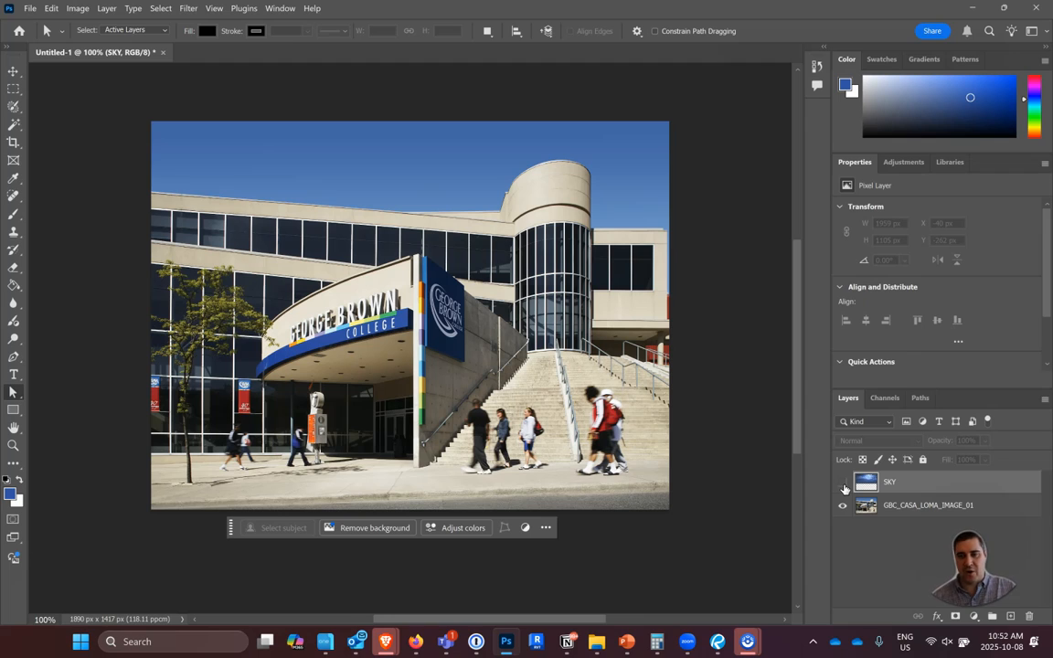
left_click(843, 484)
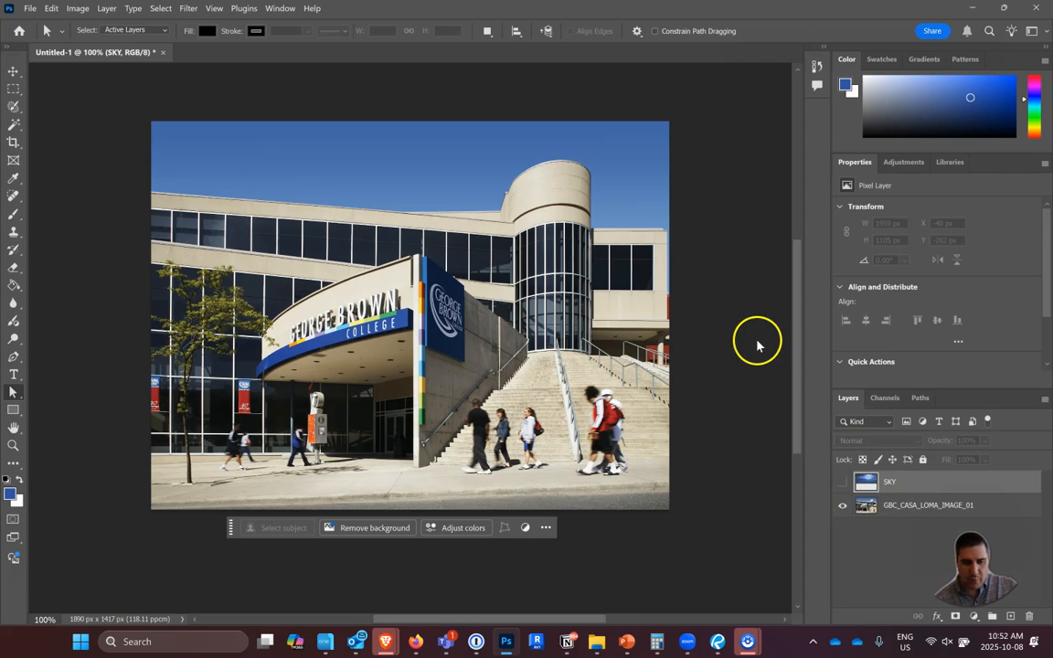
Select the entire blue sky on the GBC_CASA_LOMA_IMAGE_01 layer with the Magic Wand, including the area beside the tower, and make the SKY layer active.
left_click(13, 123)
left_click(377, 175)
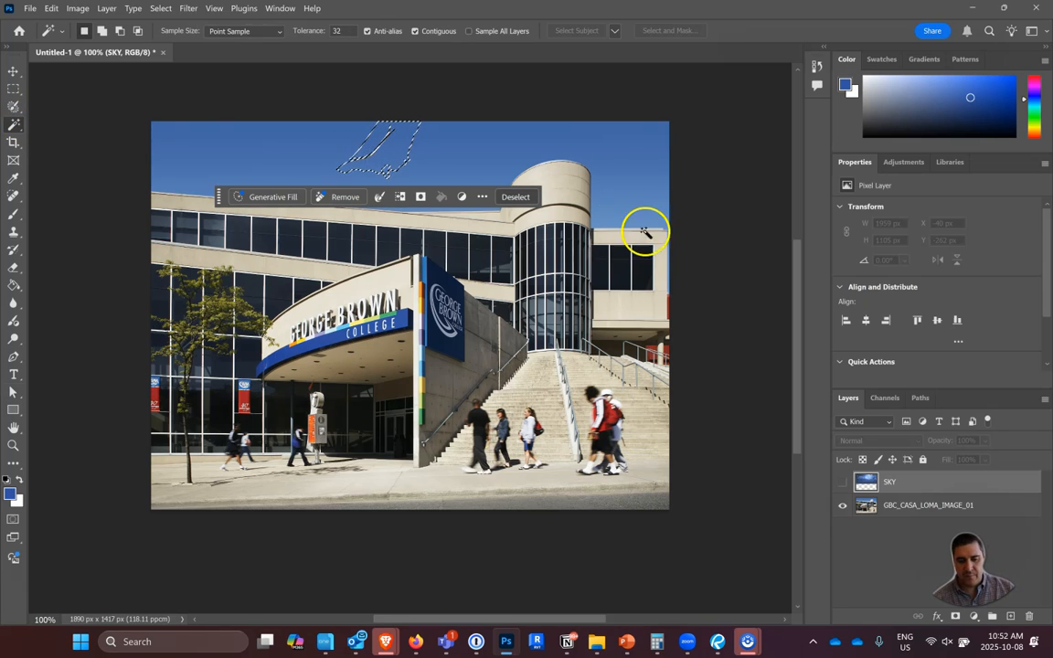
left_click(594, 138)
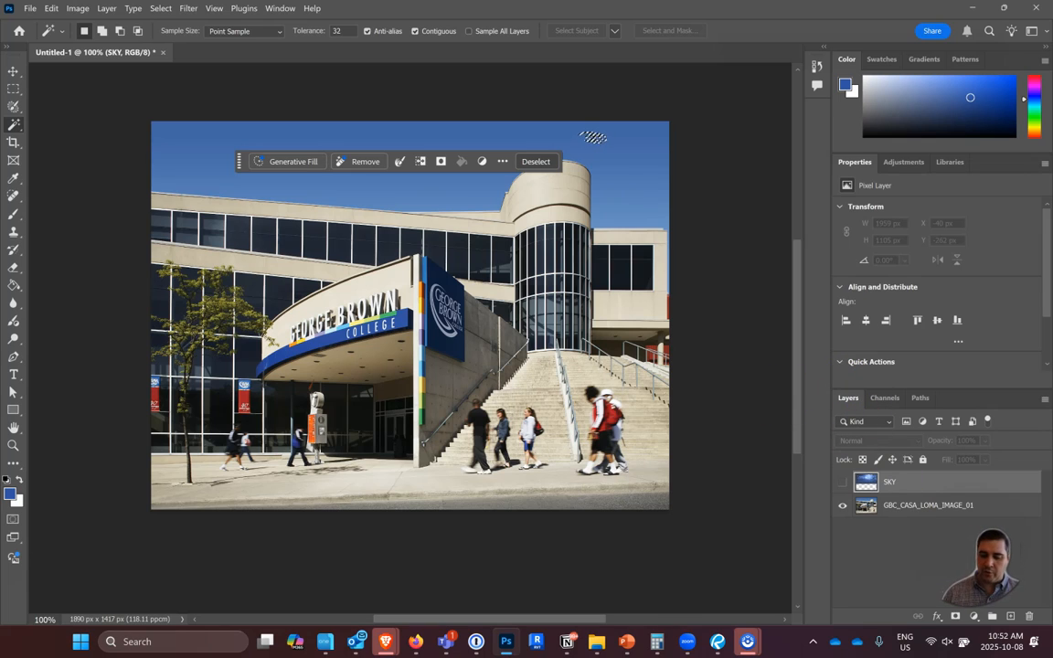
left_click(913, 509)
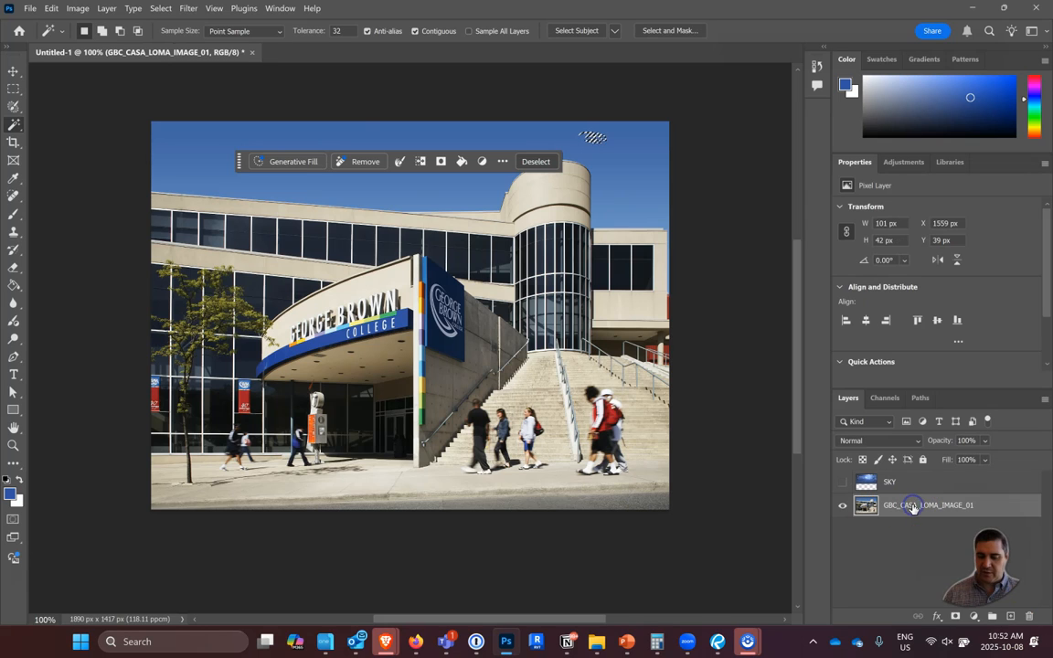
left_click(336, 139)
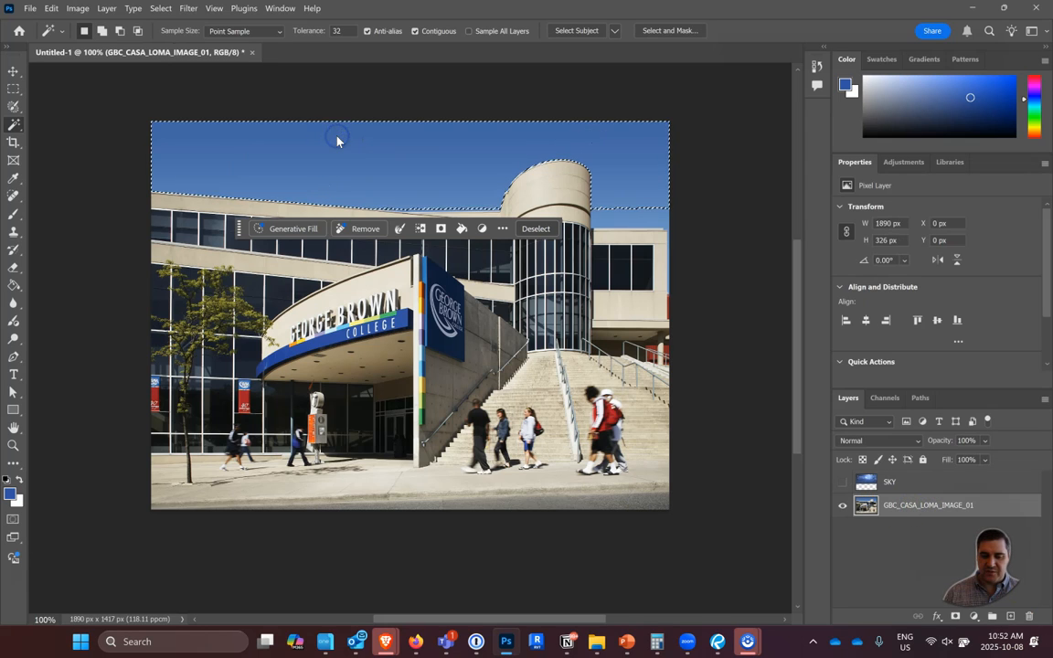
key("shift")
left_click(640, 217, "shift")
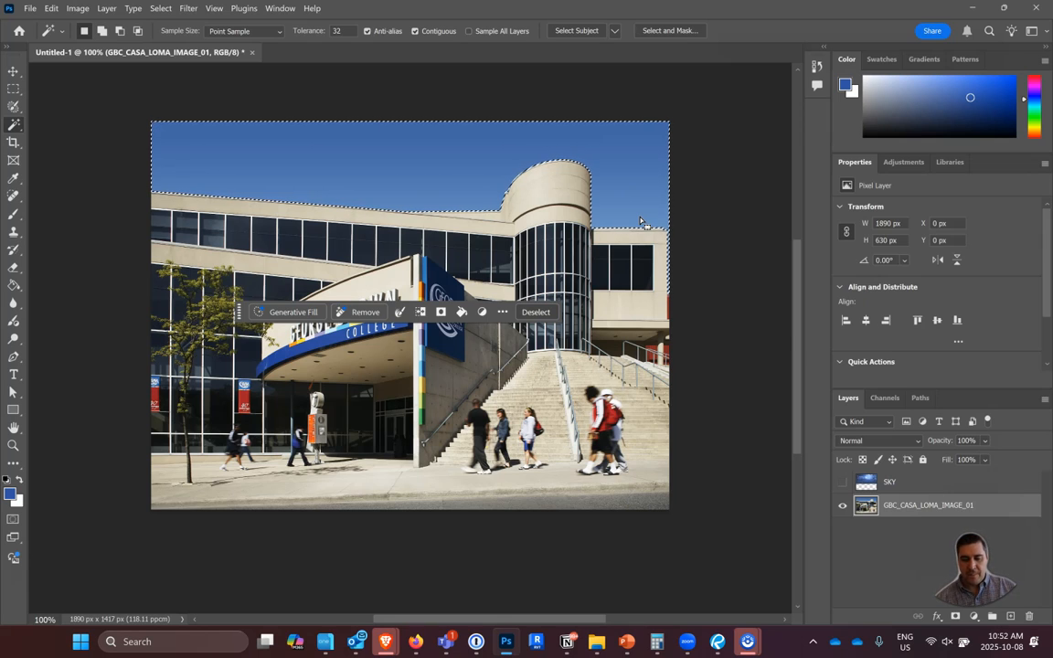
left_click(893, 485)
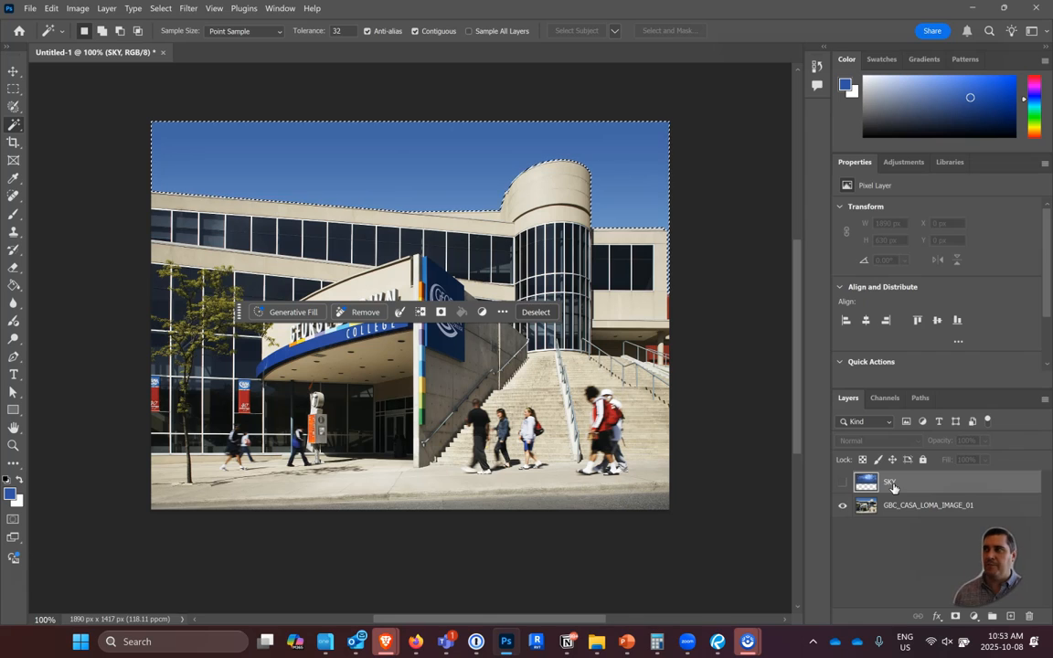
Add a layer mask to the SKY layer from the sky selection and make the layer visible again.
left_click(893, 484)
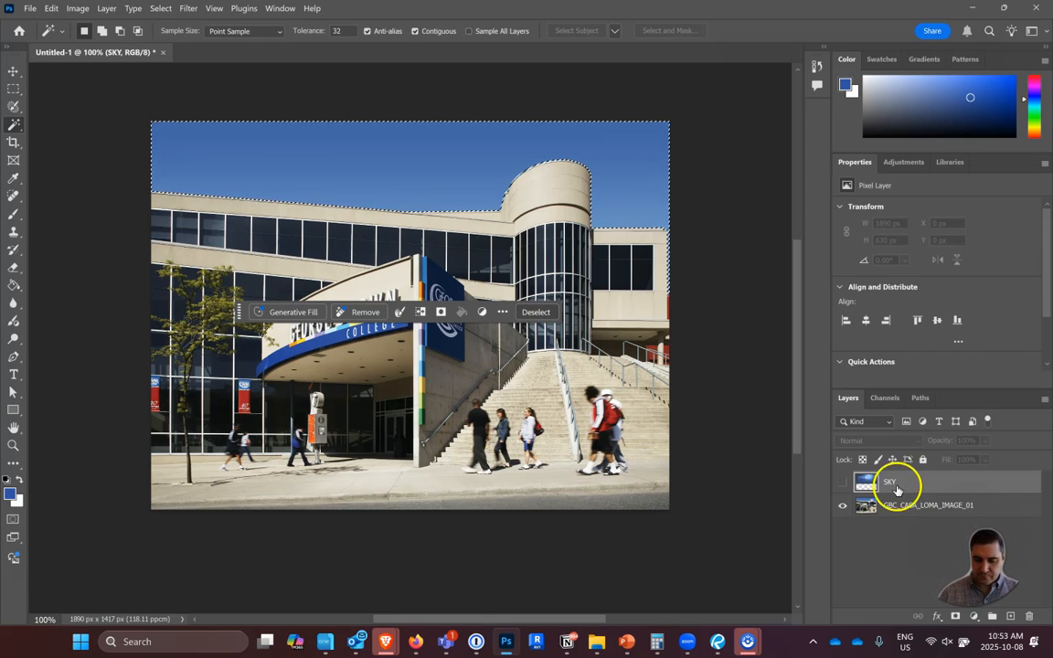
key("ctrl")
key("ctrl")
left_click(958, 621)
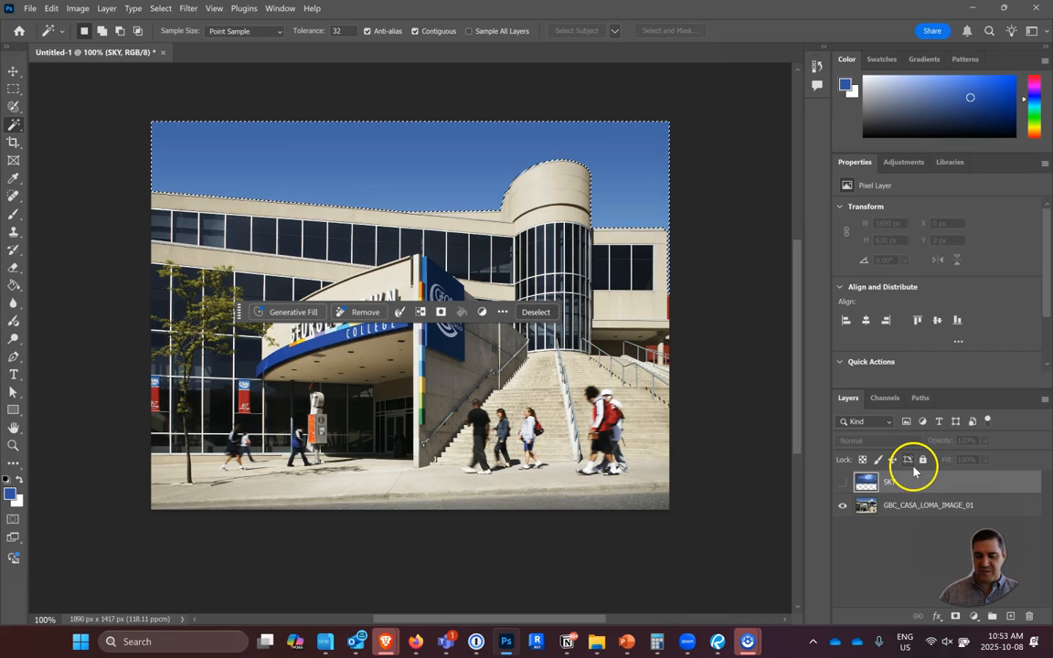
left_click(952, 616)
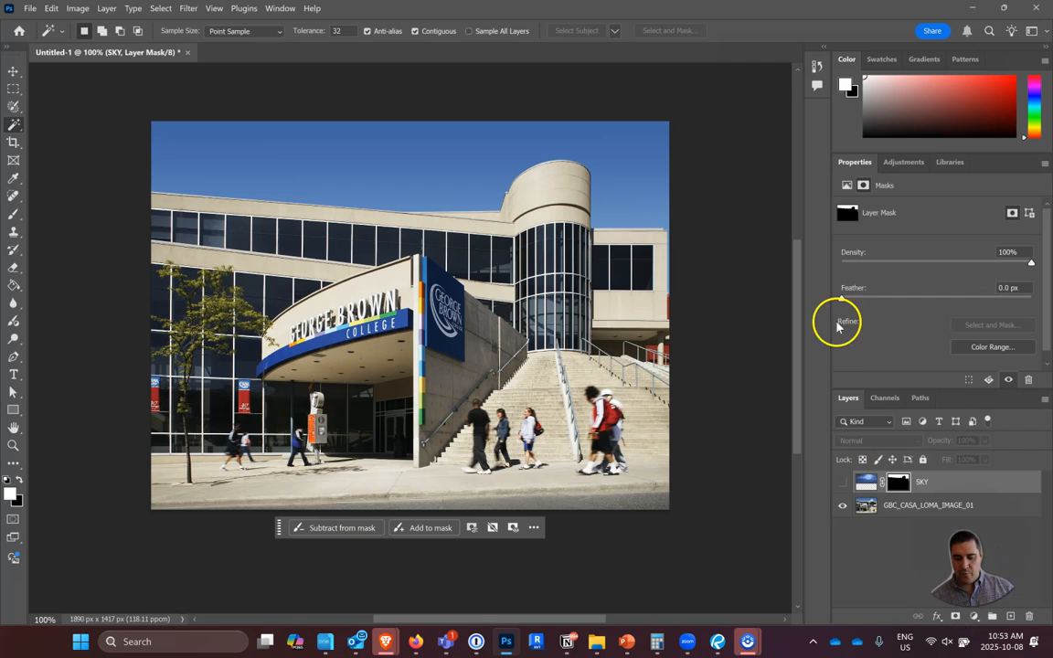
left_click(843, 482)
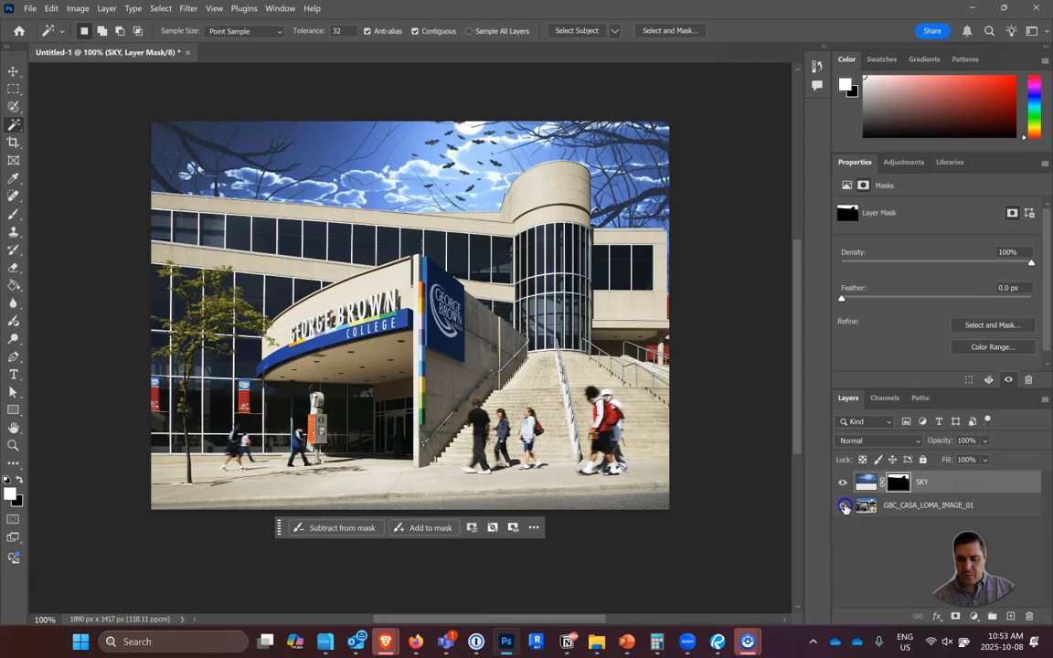
Hide the building photo layer to inspect the masked night sky on its own, and show the photo again.
left_click(843, 506)
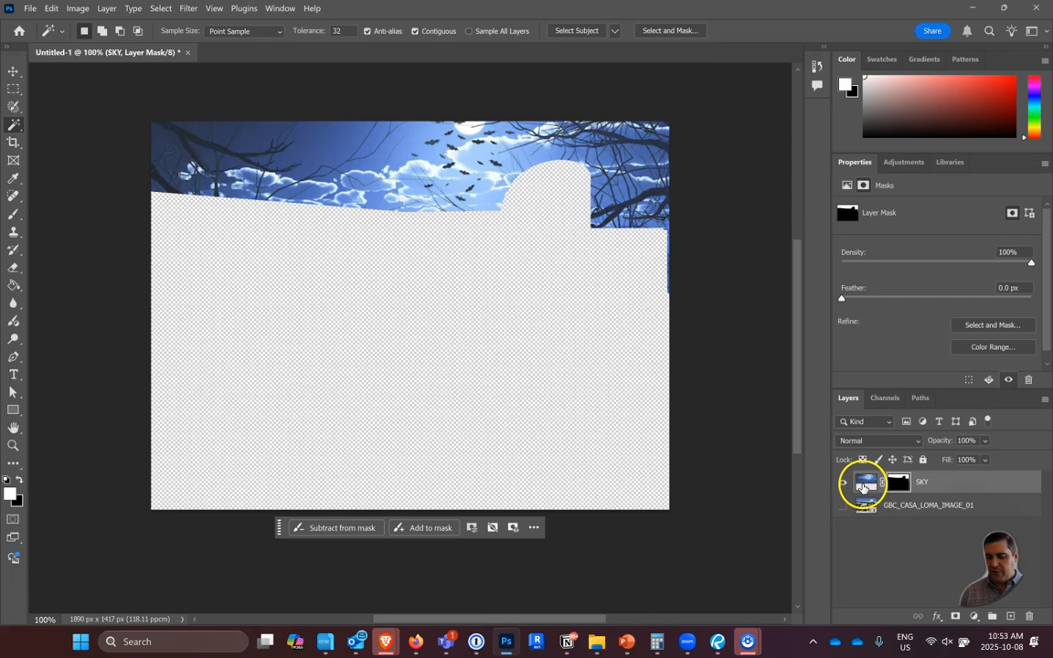
key("ctrl")
key("ctrl")
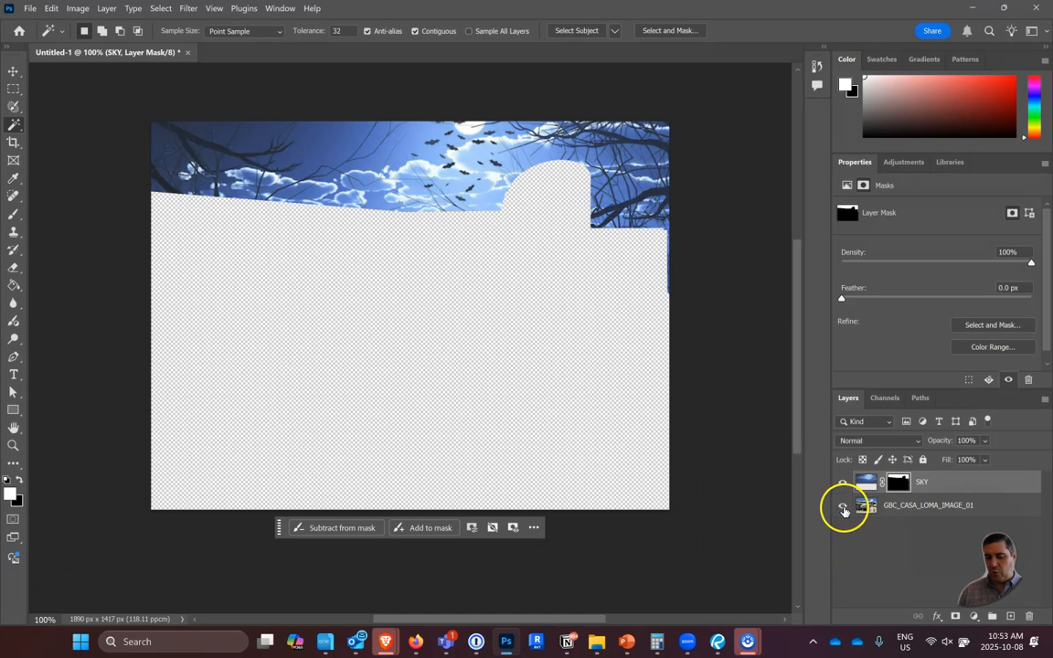
left_click(843, 506)
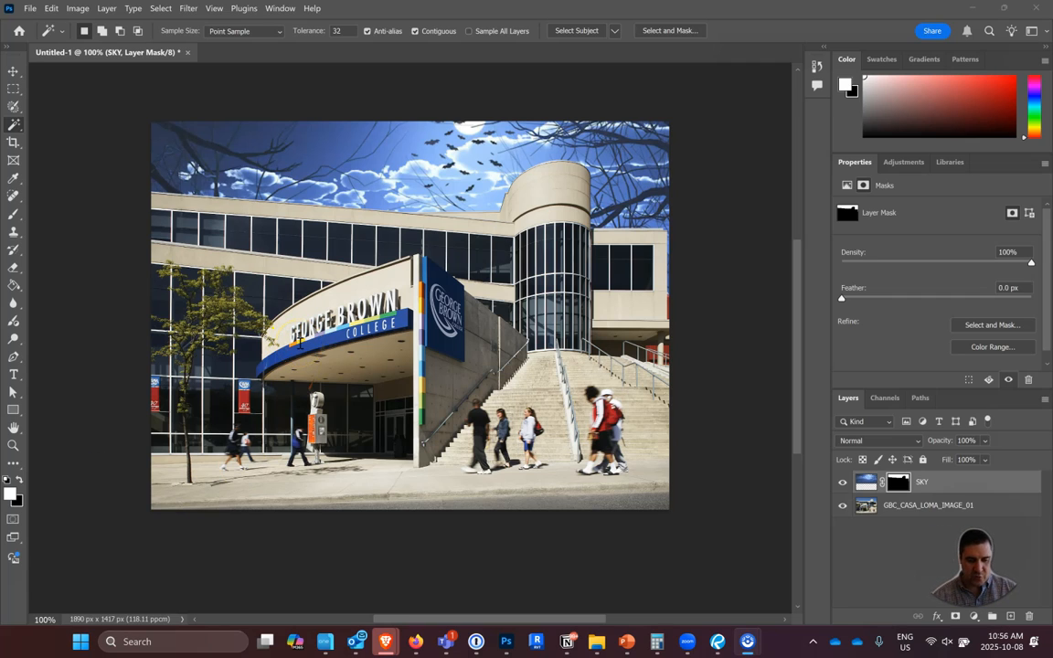
On the GBC_CASA_LOMA_IMAGE_01 layer, Magic Wand the green block below the N of BROWN and place a color sampler on the adjacent blue.
scroll(299, 341, "up", 3)
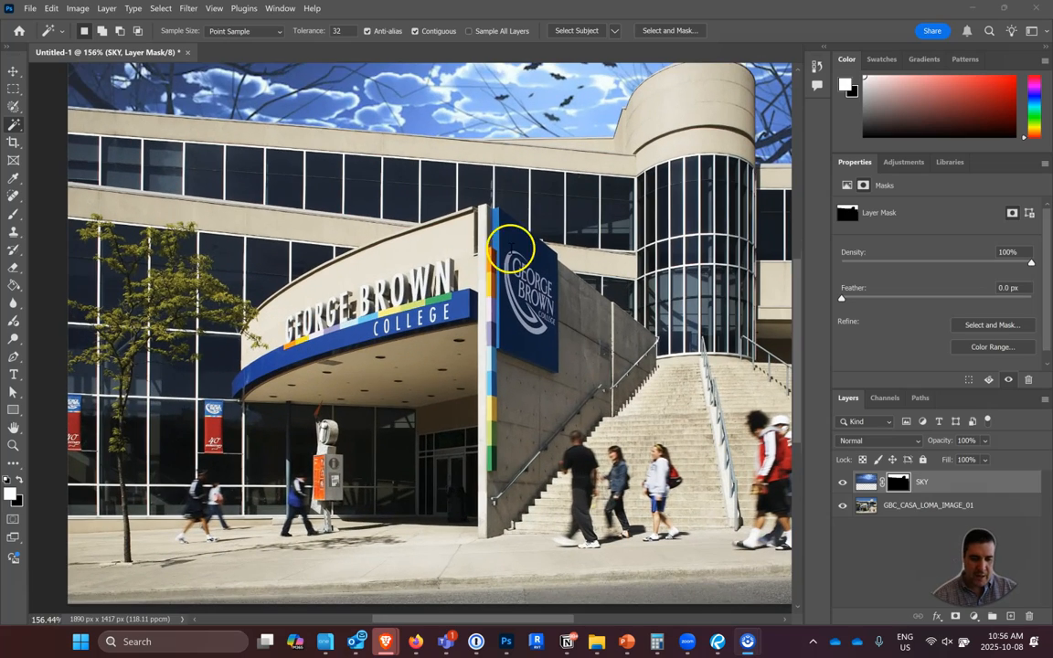
scroll(415, 268, "up", 3)
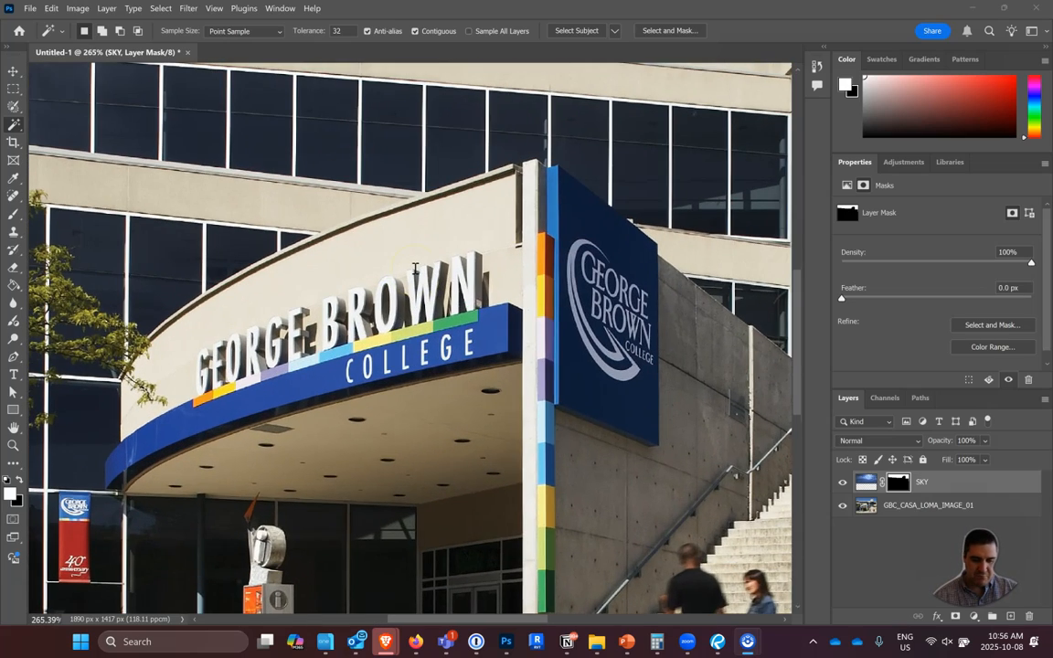
scroll(415, 268, "up", 3)
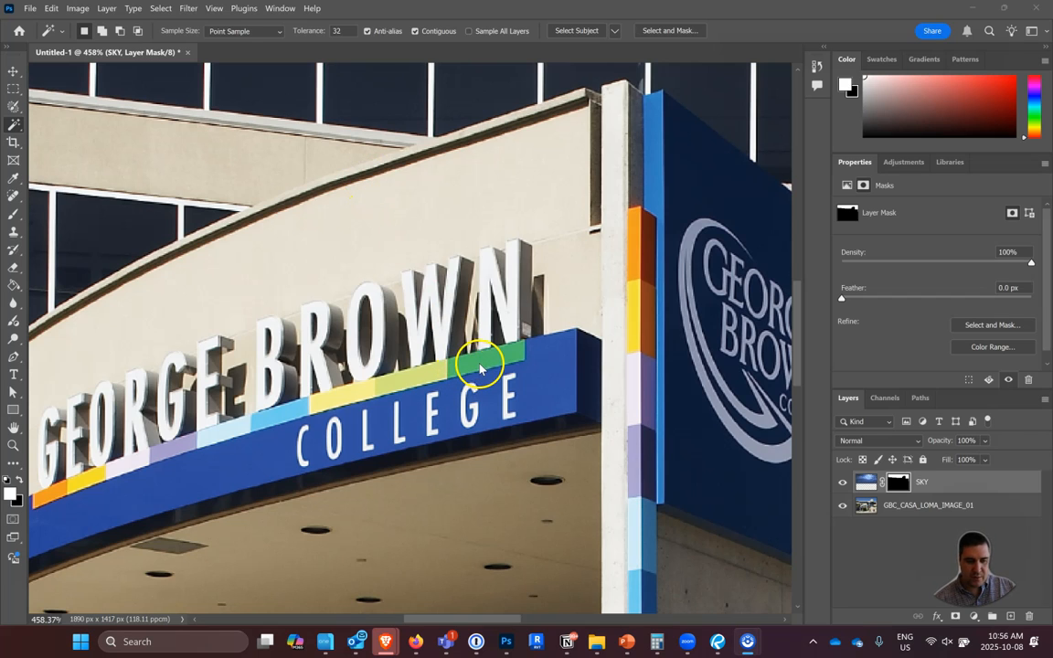
left_click(900, 512)
left_click(512, 353)
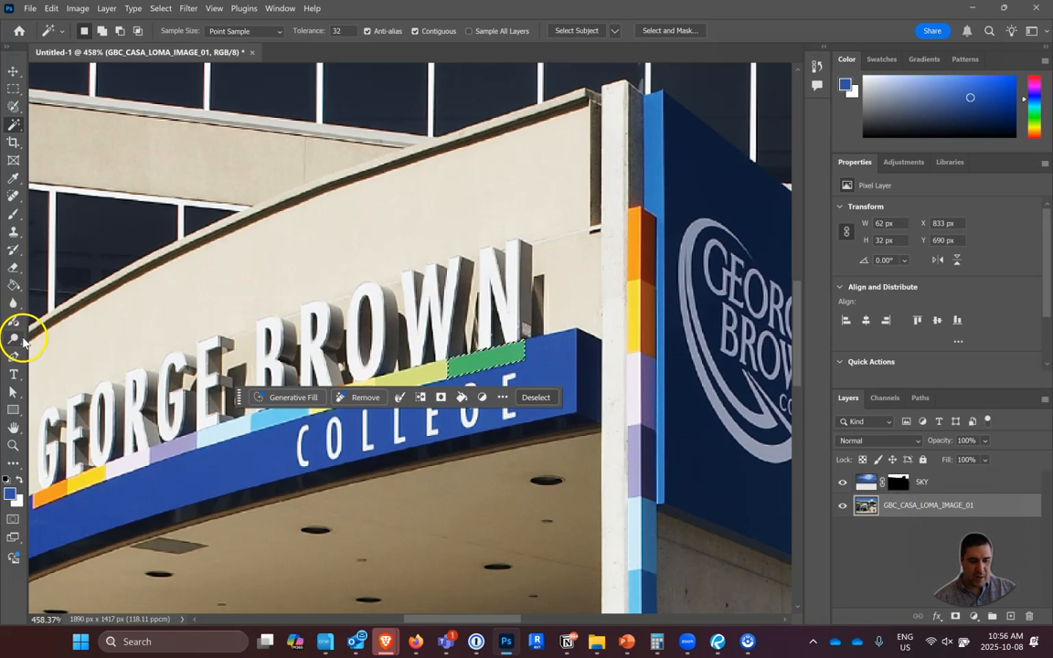
left_click(13, 180)
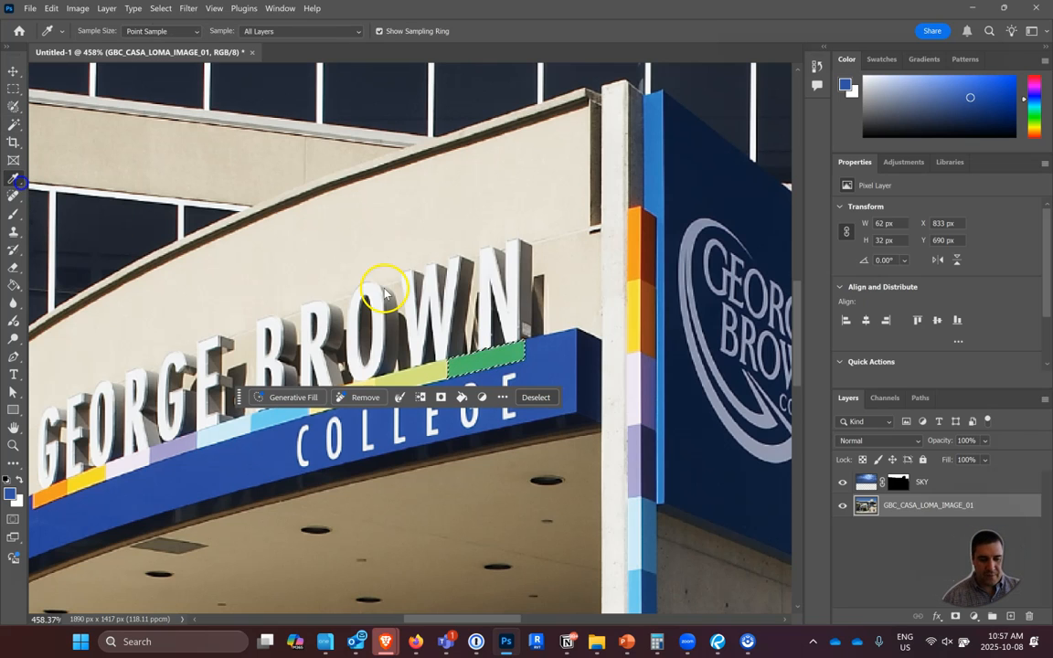
left_click(555, 358)
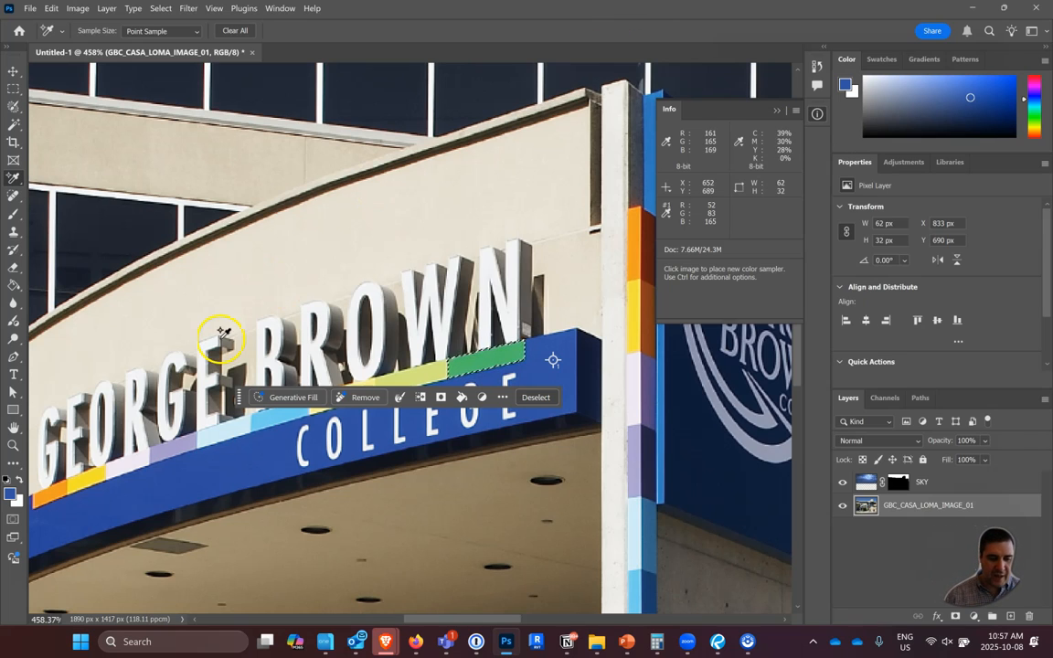
Try the Paint Bucket with the blue foreground color on the selected green block directly in the building photo layer, and undo the fill.
left_click(13, 287)
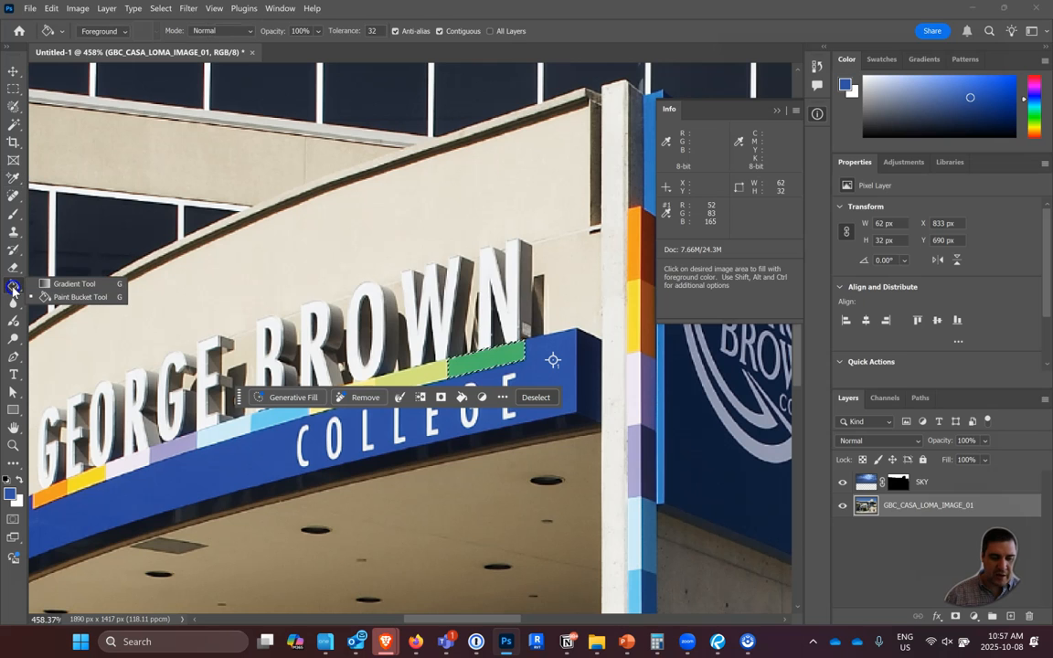
left_click(48, 259)
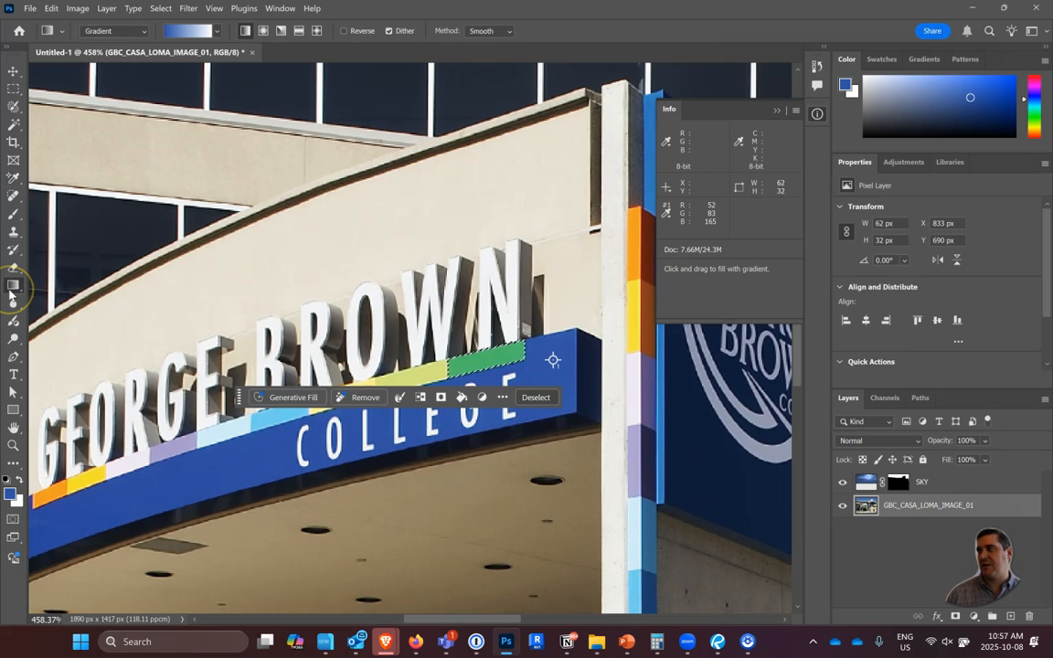
key("ctrl")
key("ctrl")
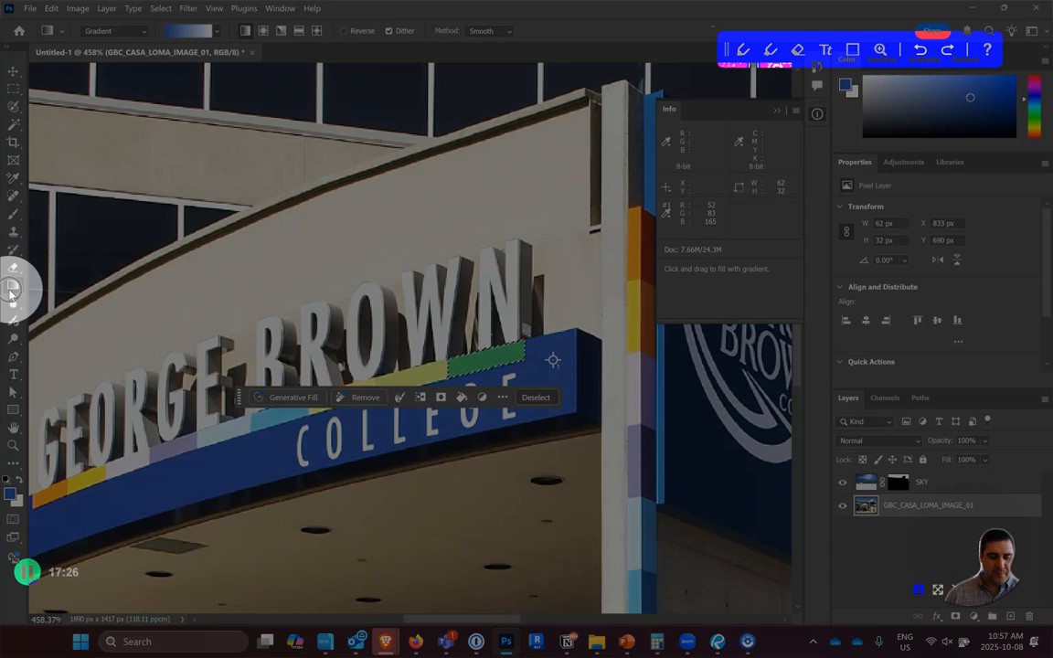
right_click(11, 291)
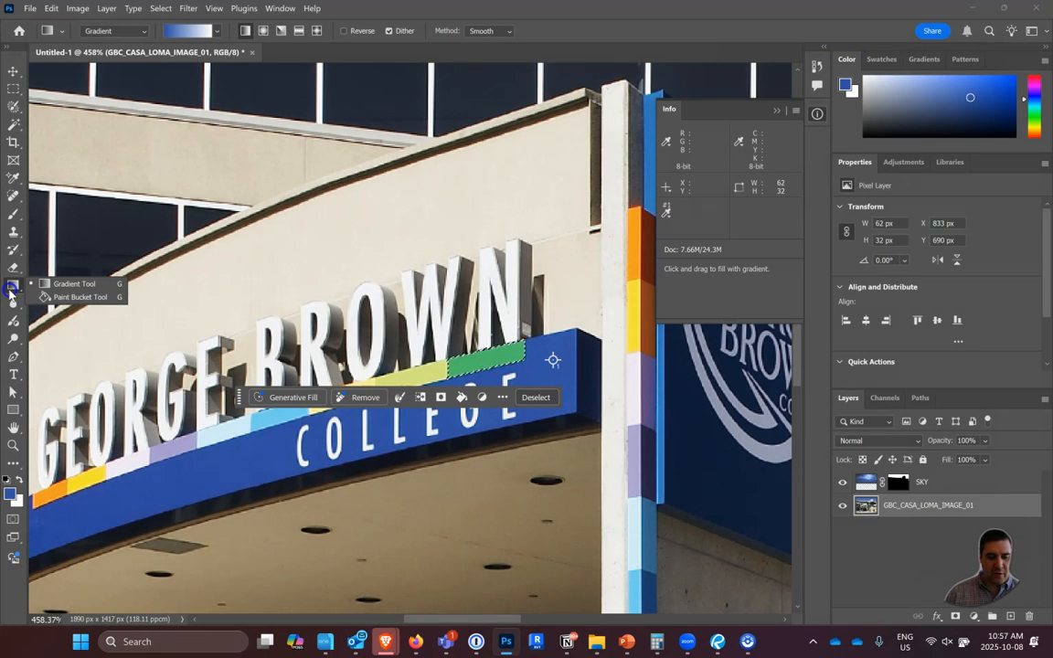
left_click(93, 301)
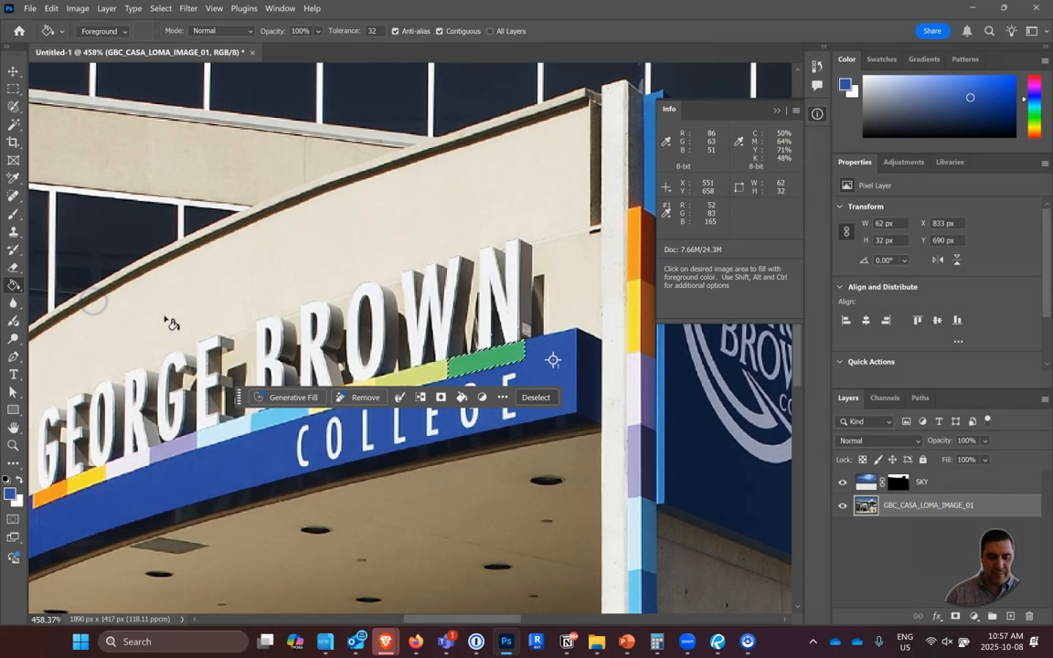
left_click(486, 361)
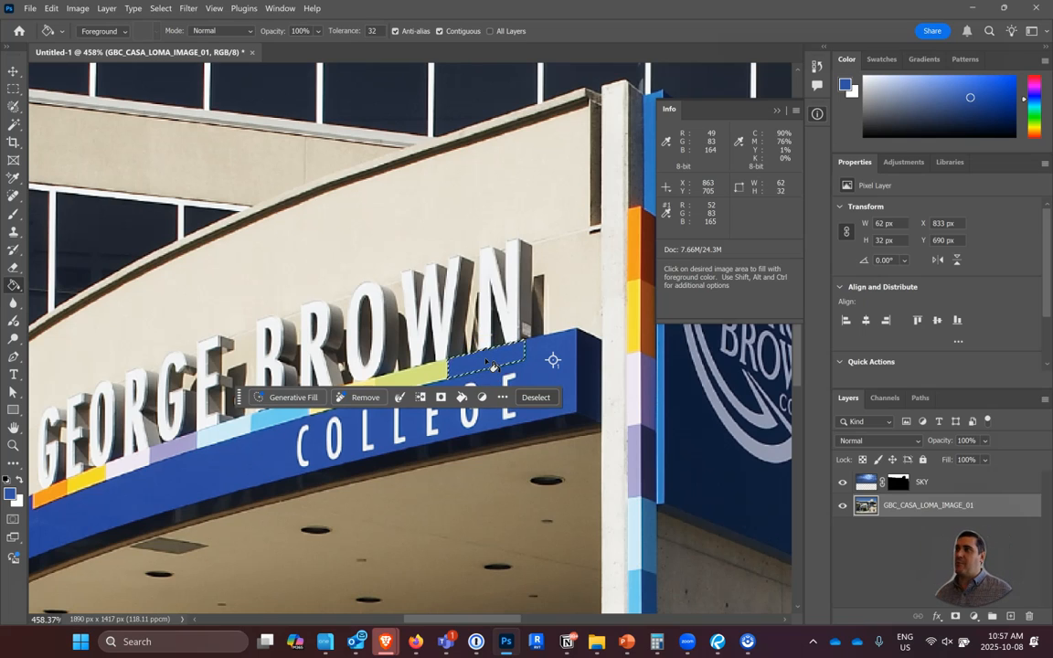
key("ctrl+z")
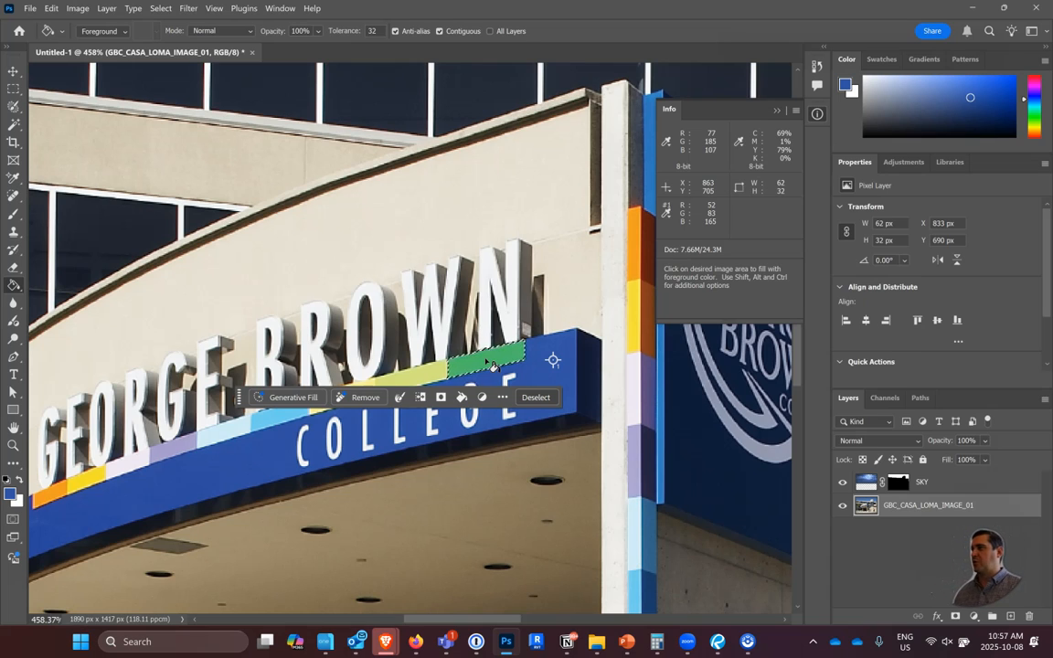
Create a new layer above the building photo, fill the selected block with blue on it, and toggle its visibility to compare.
left_click(1011, 617)
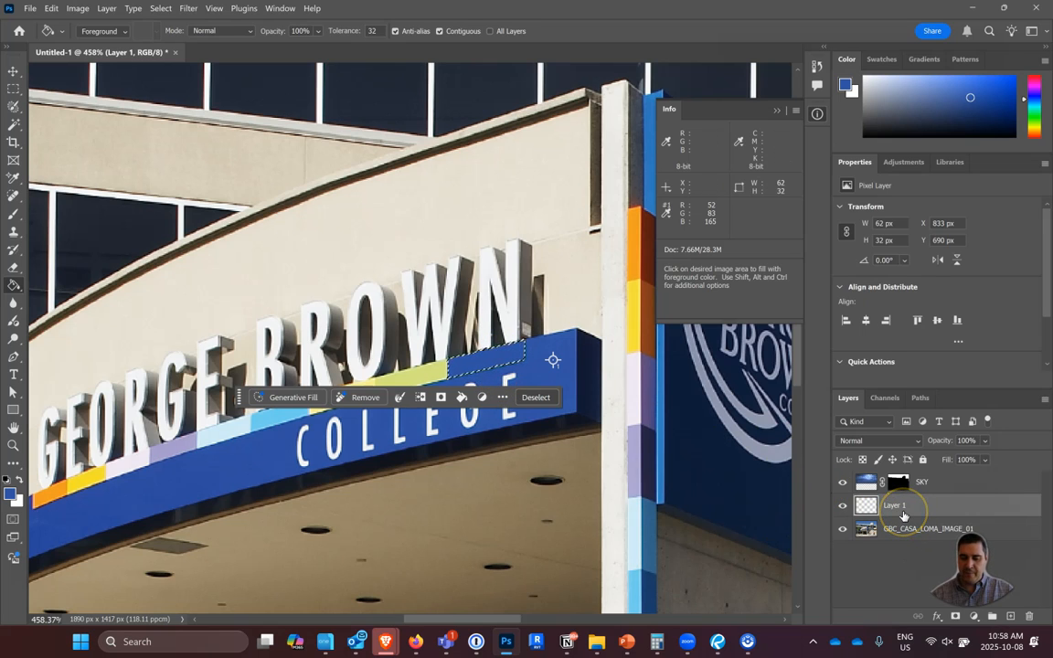
left_click(843, 508)
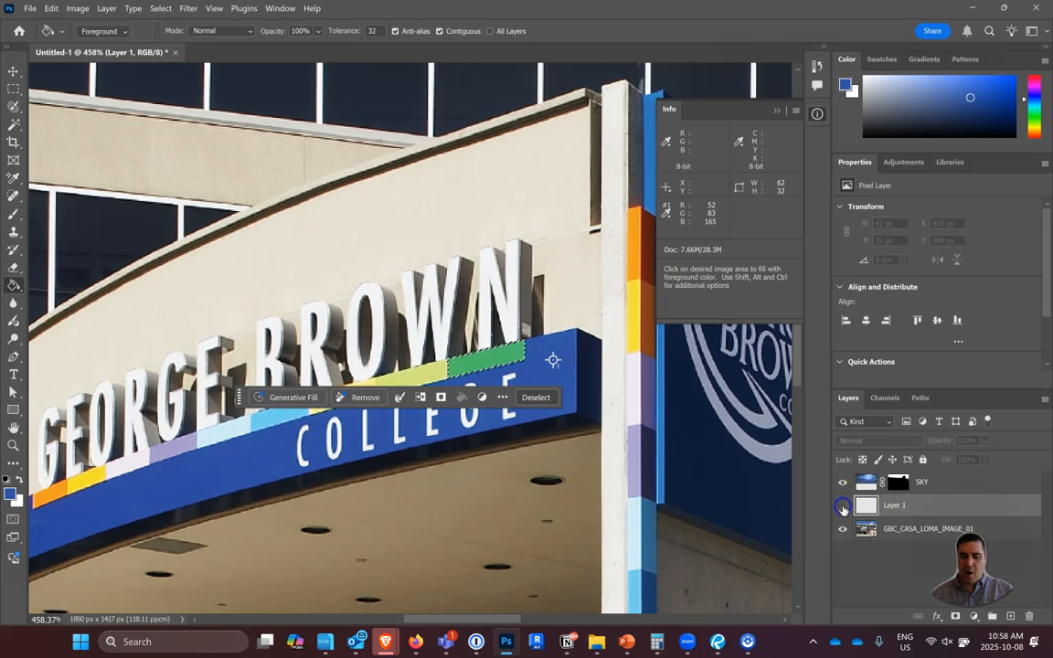
left_click(843, 507)
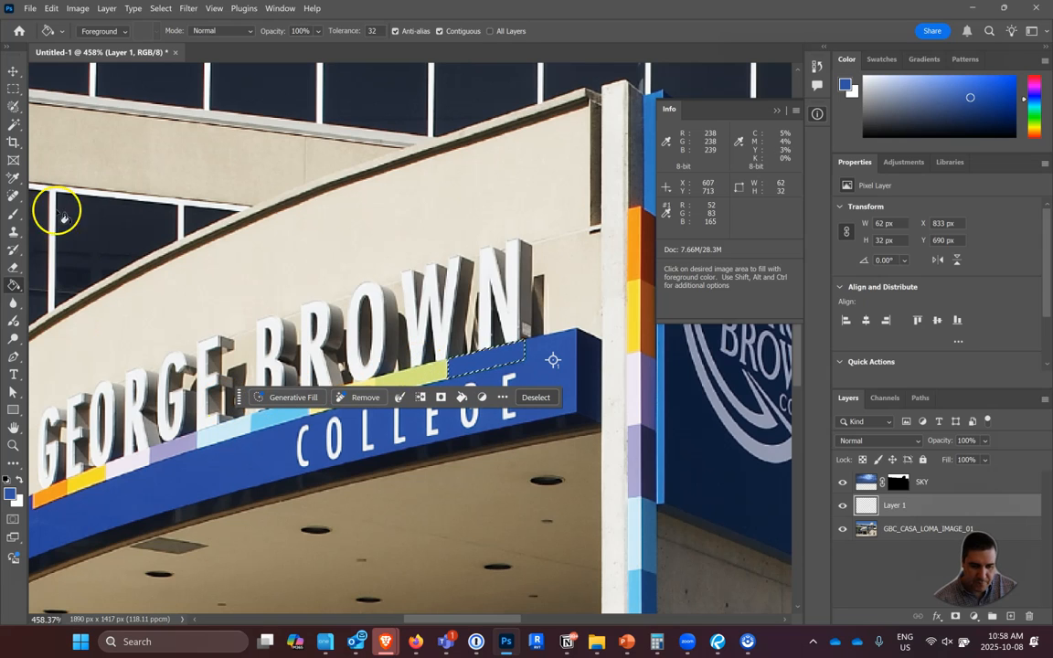
On the GBC_CASA_LOMA_IMAGE_01 layer, select the lime, yellow, medium blue, light blue and purple sign blocks together with the Magic Wand.
left_click(13, 123)
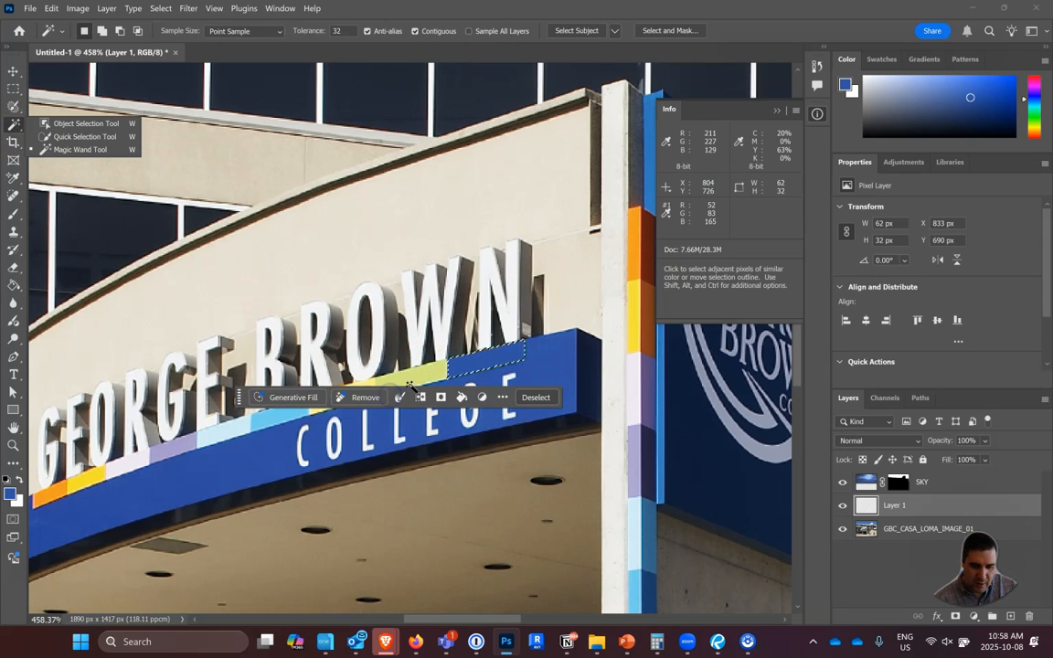
left_click(369, 393)
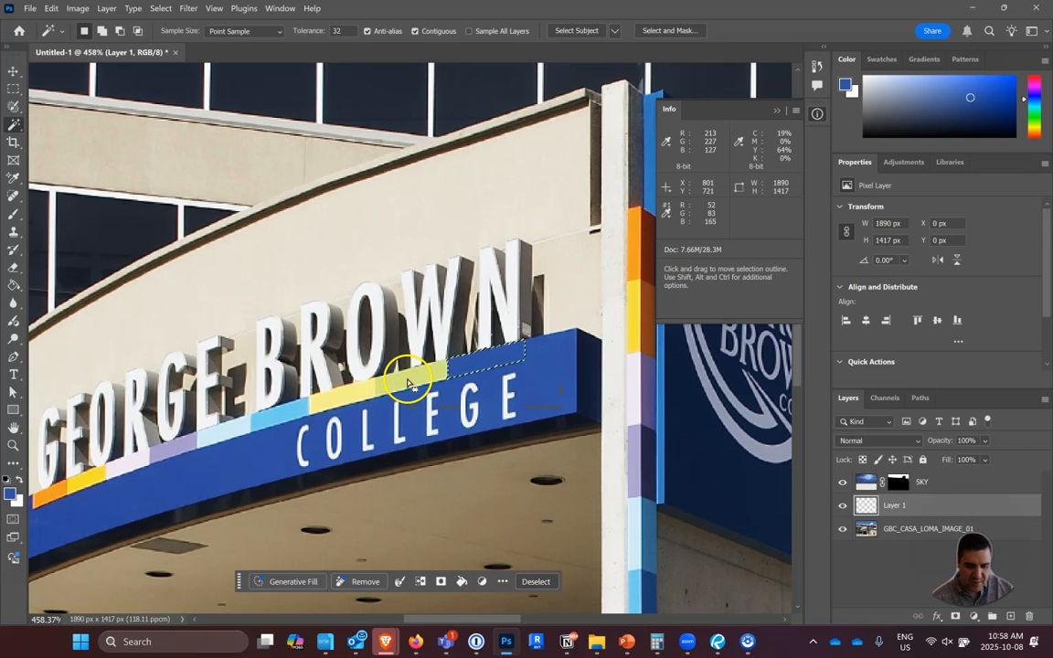
left_click(875, 533)
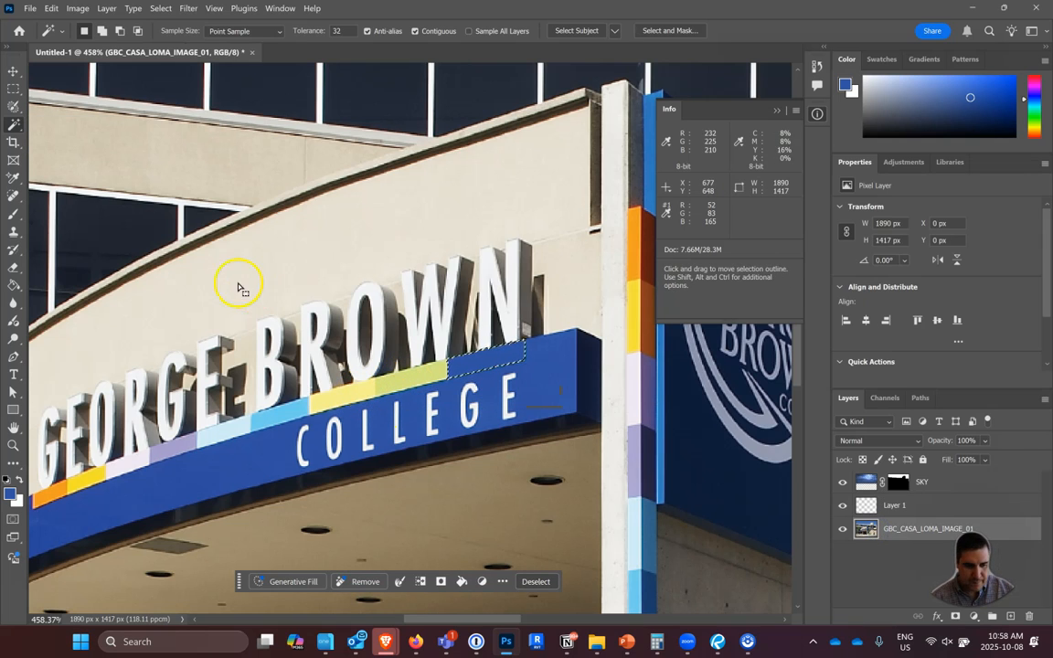
left_click(403, 384)
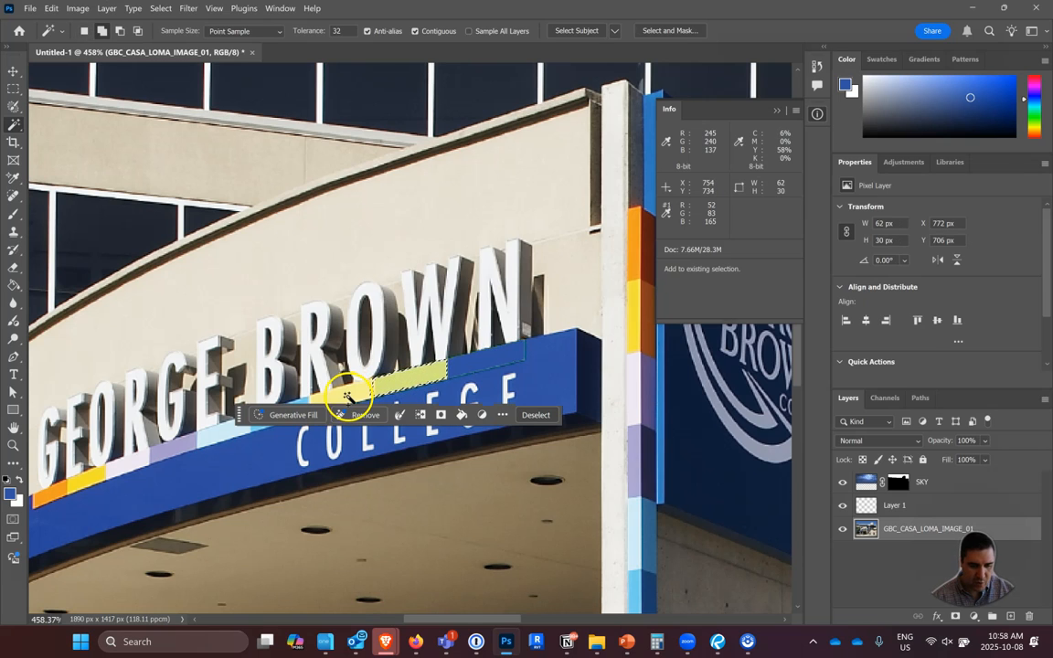
left_click(283, 415, "shift")
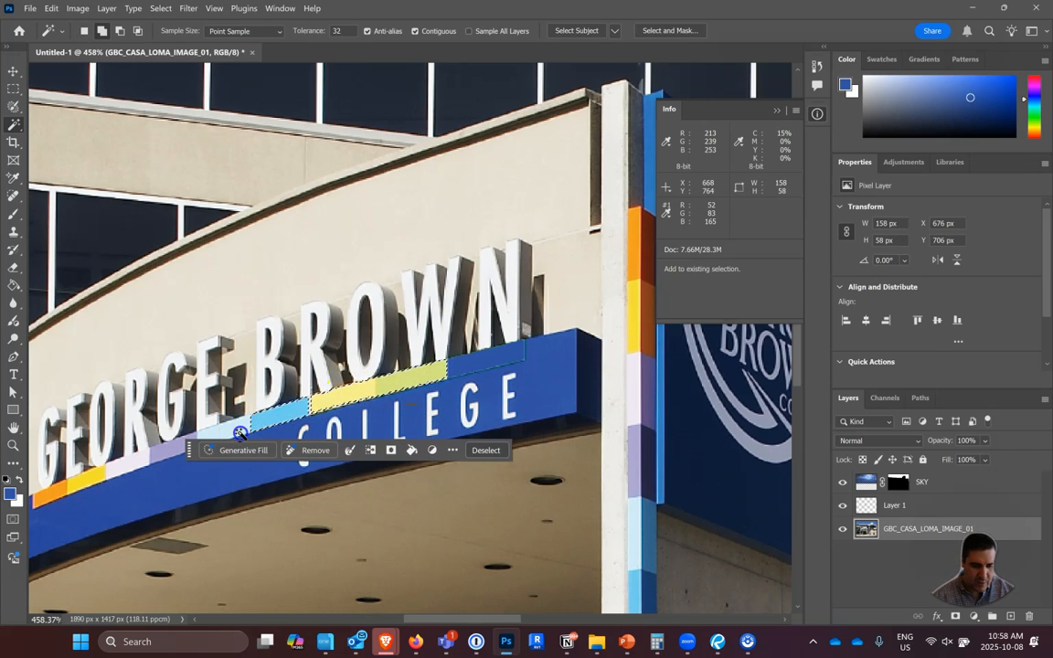
left_click(206, 428, "shift")
left_click(190, 446, "shift")
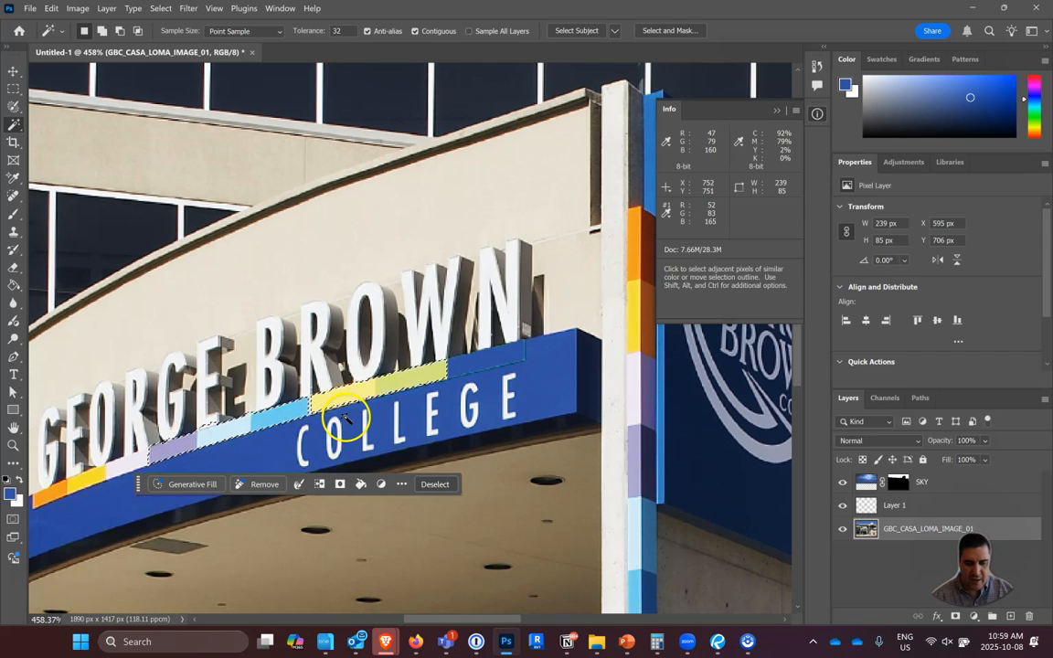
Fill the selected sign blocks with the blue foreground color on Layer 1 using the Paint Bucket, and deselect.
left_click(912, 502)
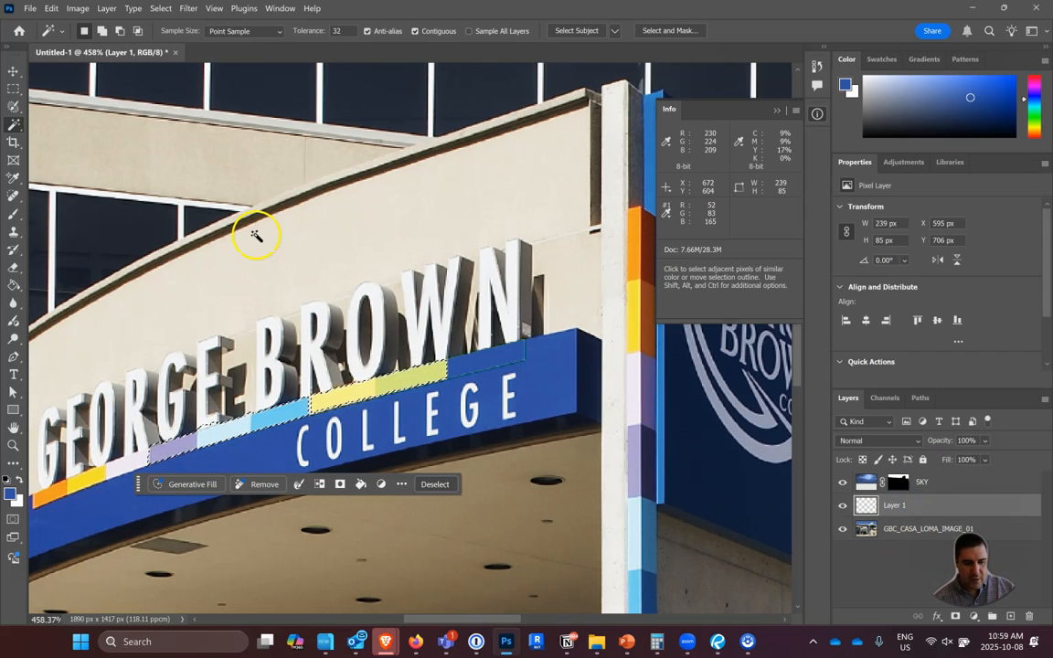
left_click(14, 284)
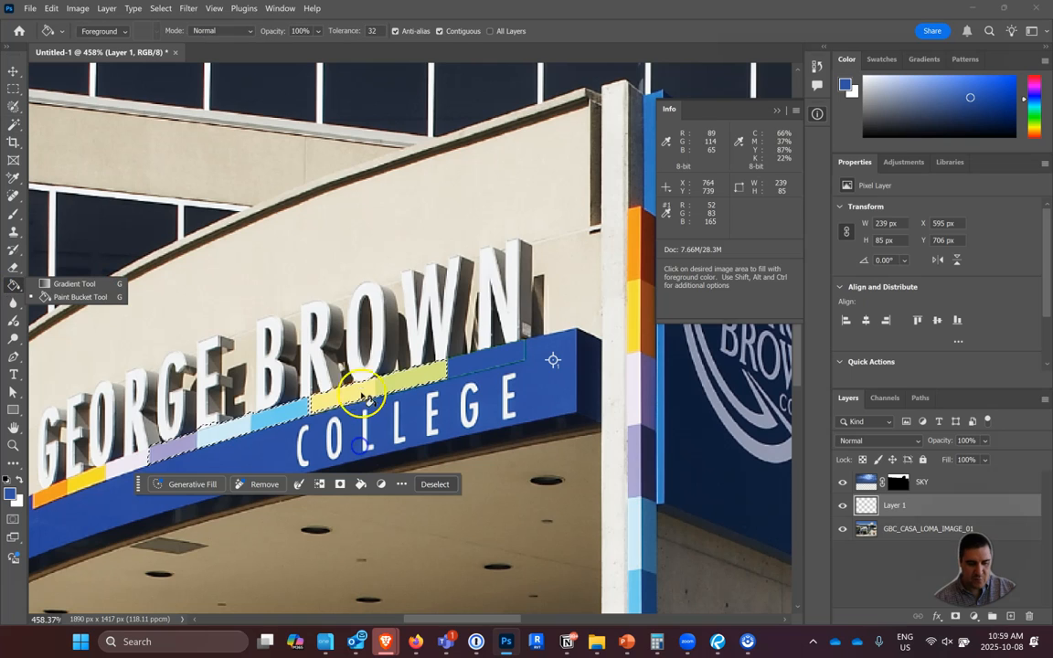
left_click(302, 402)
left_click(279, 441)
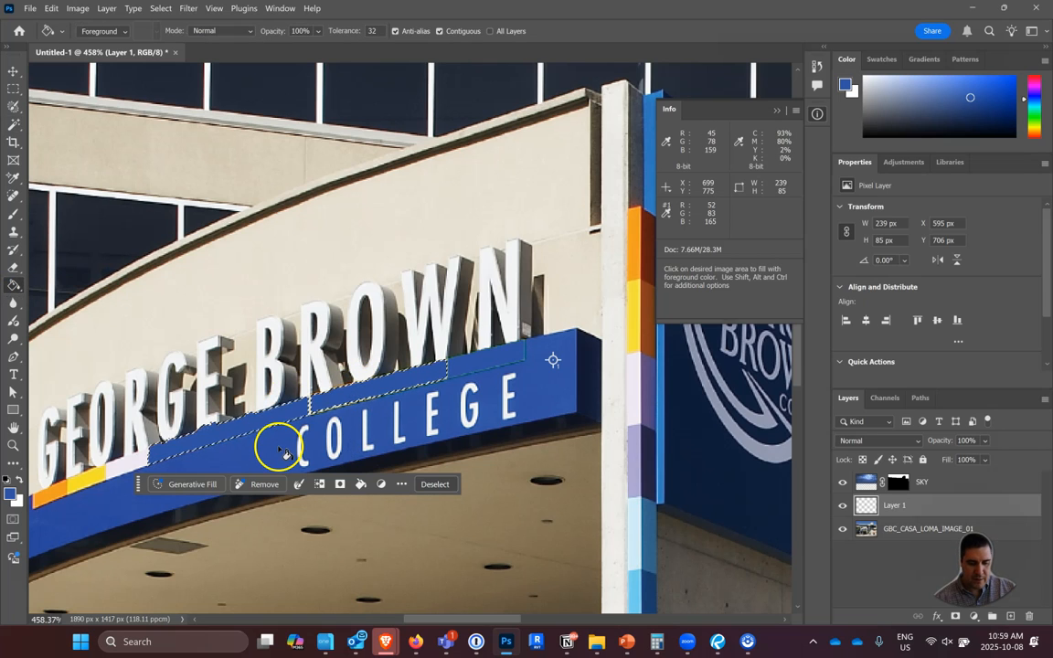
key("ctrl+d")
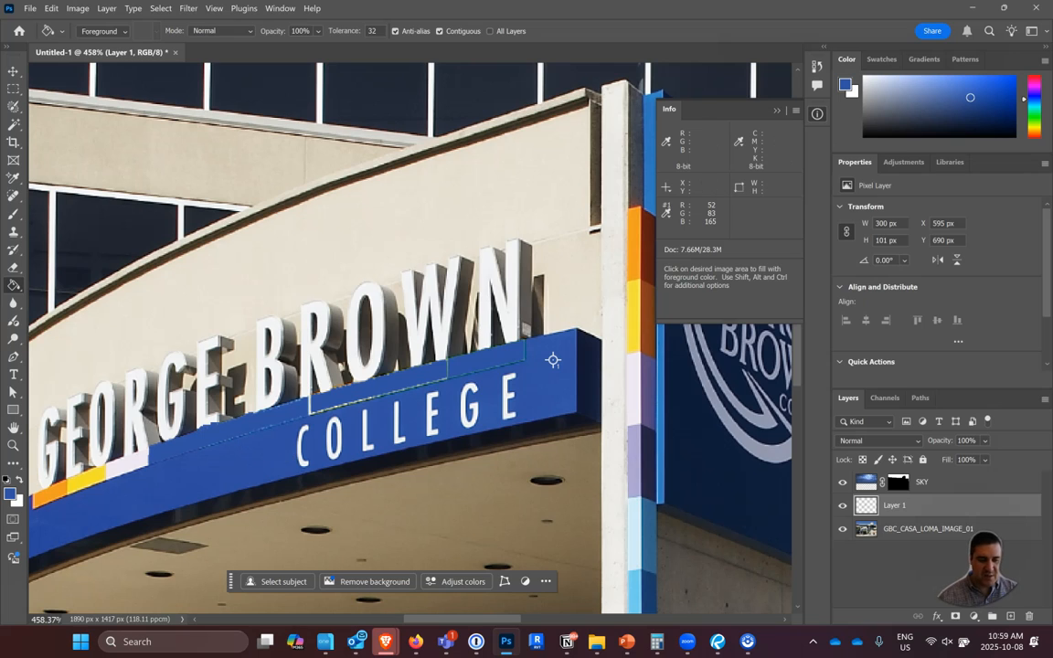
Draw a loose freehand Lasso selection around the end of the BROWN lettering and the wall above it.
left_click(14, 109)
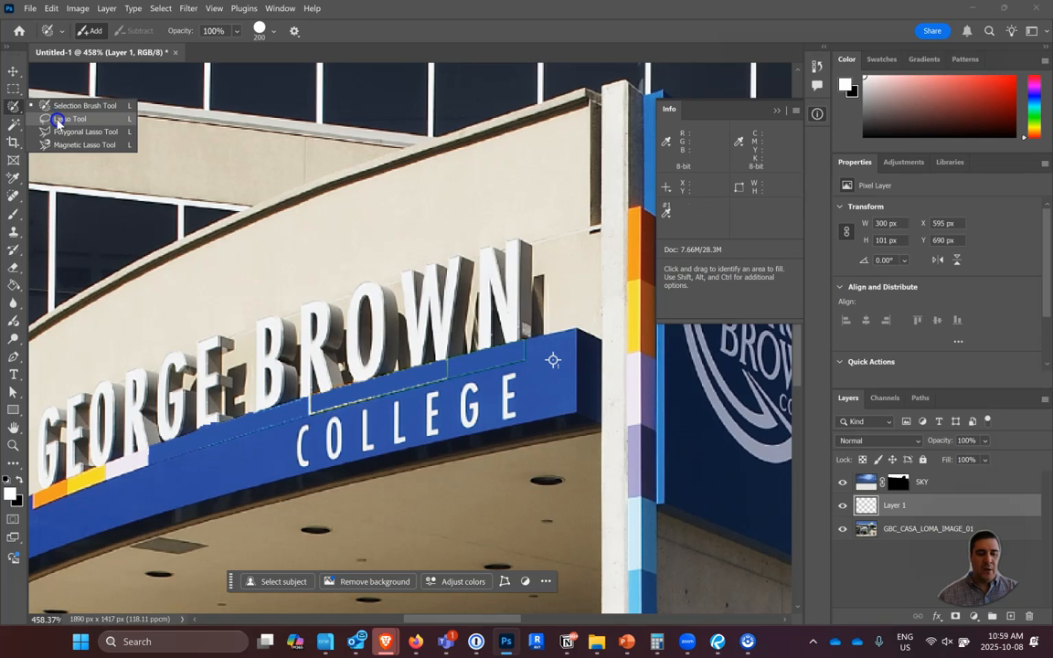
left_click(57, 119)
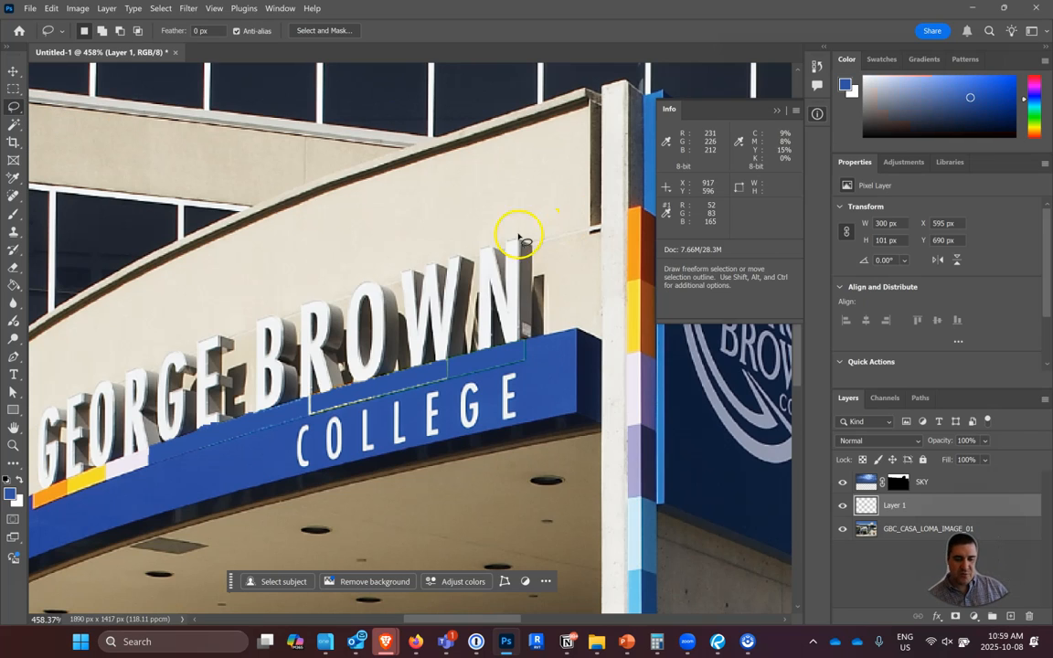
mouse_move(491, 230)
left_mouse_down()
mouse_move(535, 179)
mouse_move(491, 186)
mouse_move(459, 138)
mouse_move(413, 166)
mouse_move(376, 226)
mouse_move(445, 297)
mouse_move(437, 338)
mouse_move(415, 362)
mouse_move(482, 400)
mouse_move(592, 373)
mouse_move(581, 249)
mouse_move(485, 236)
left_mouse_up()
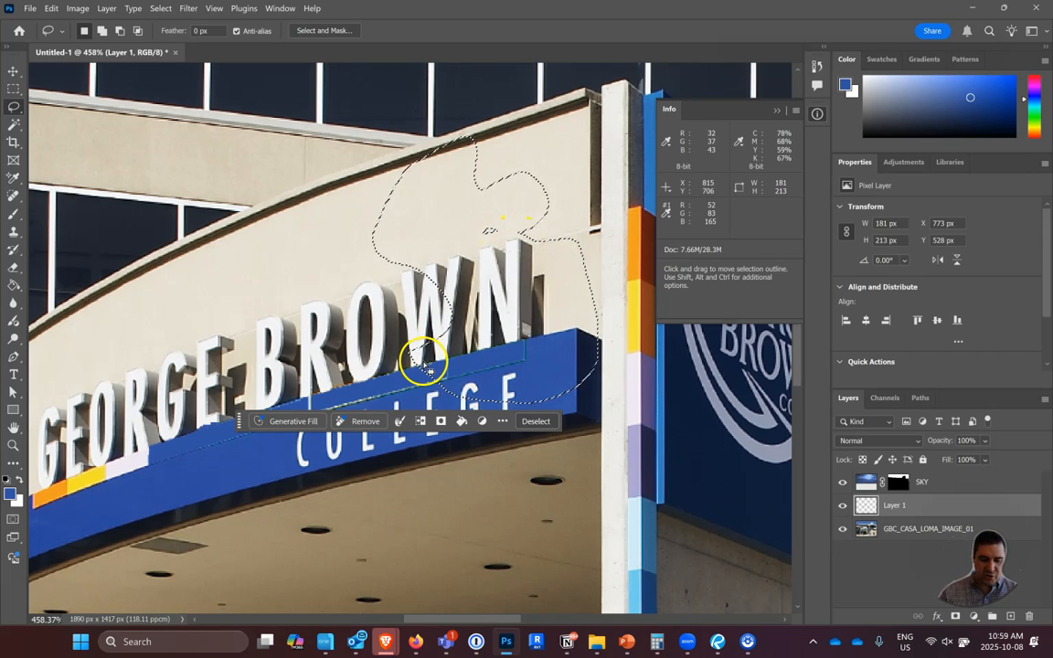
Subtract the lower edge along the blue band from the freehand selection, and add an area over the sign's end and the pillar.
key("shift")
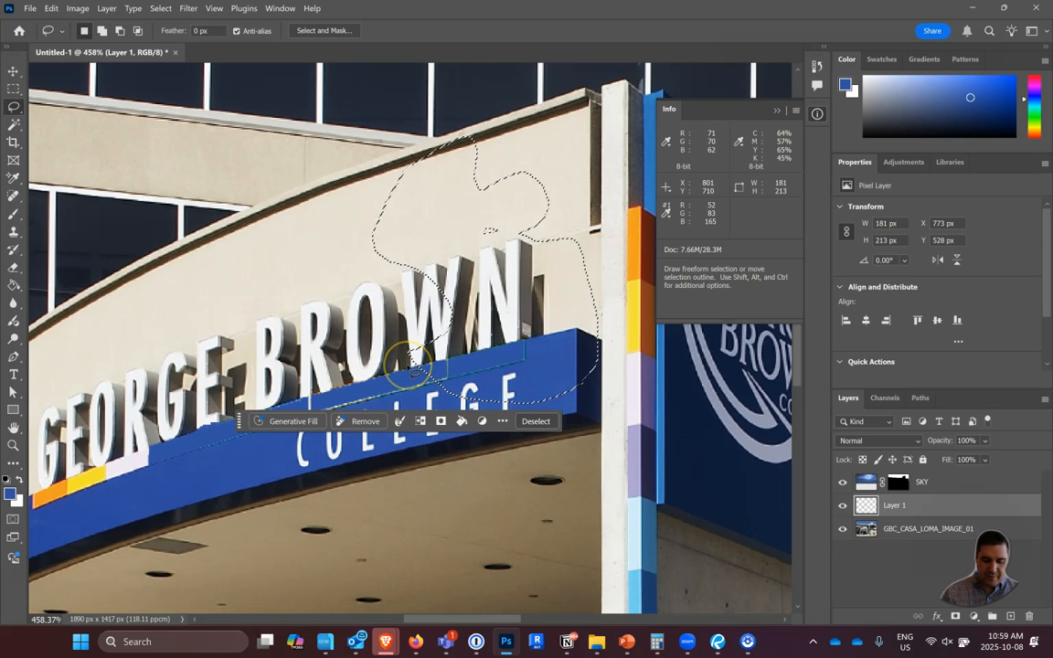
key("alt")
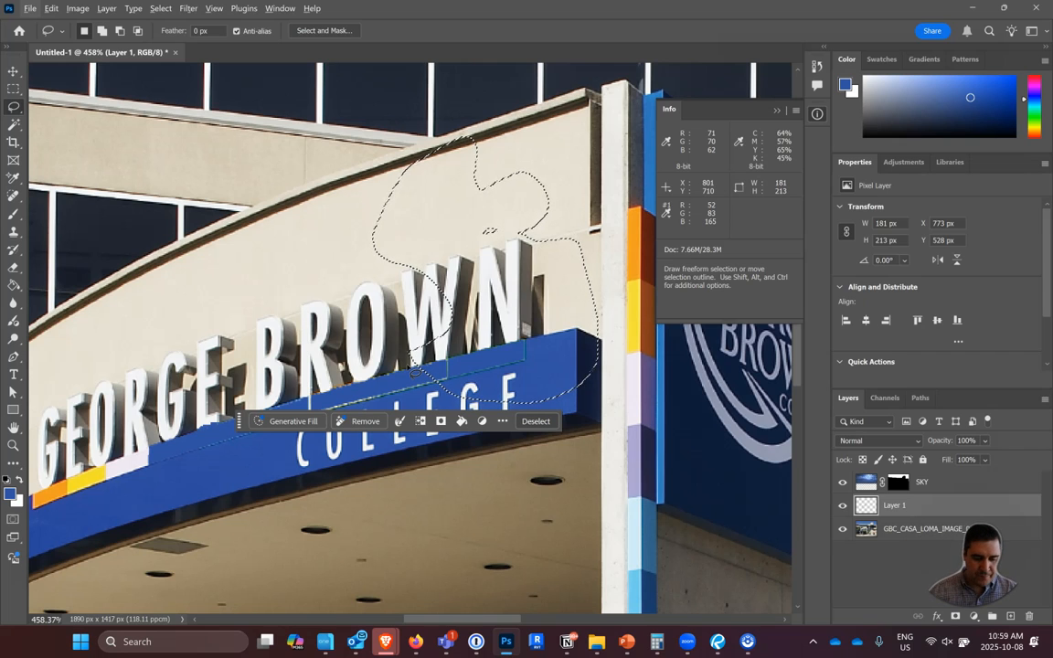
key("super")
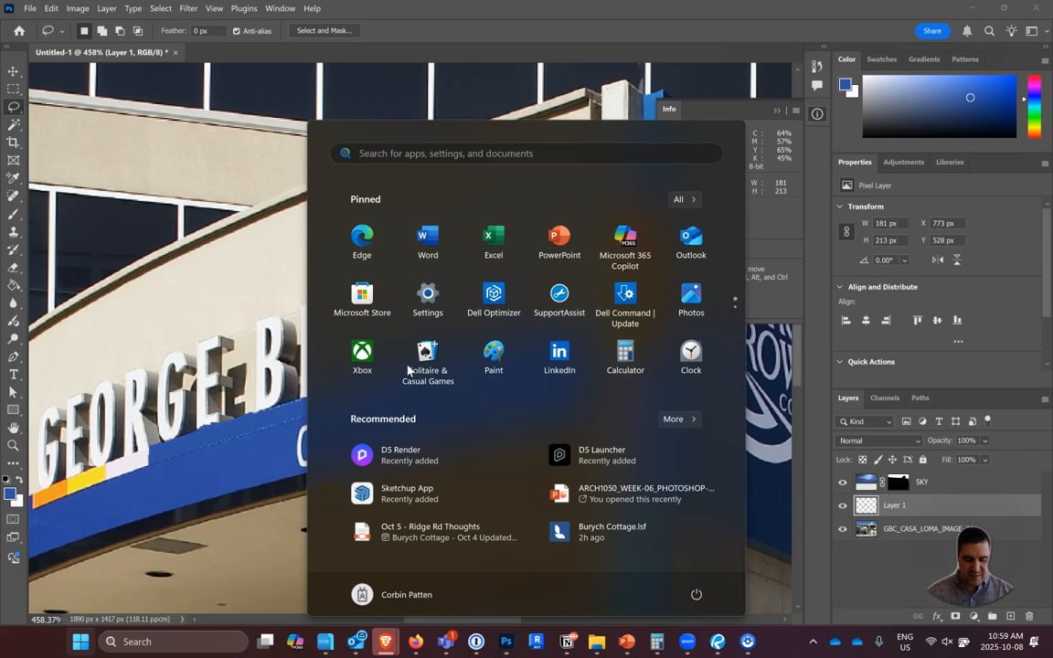
key("super")
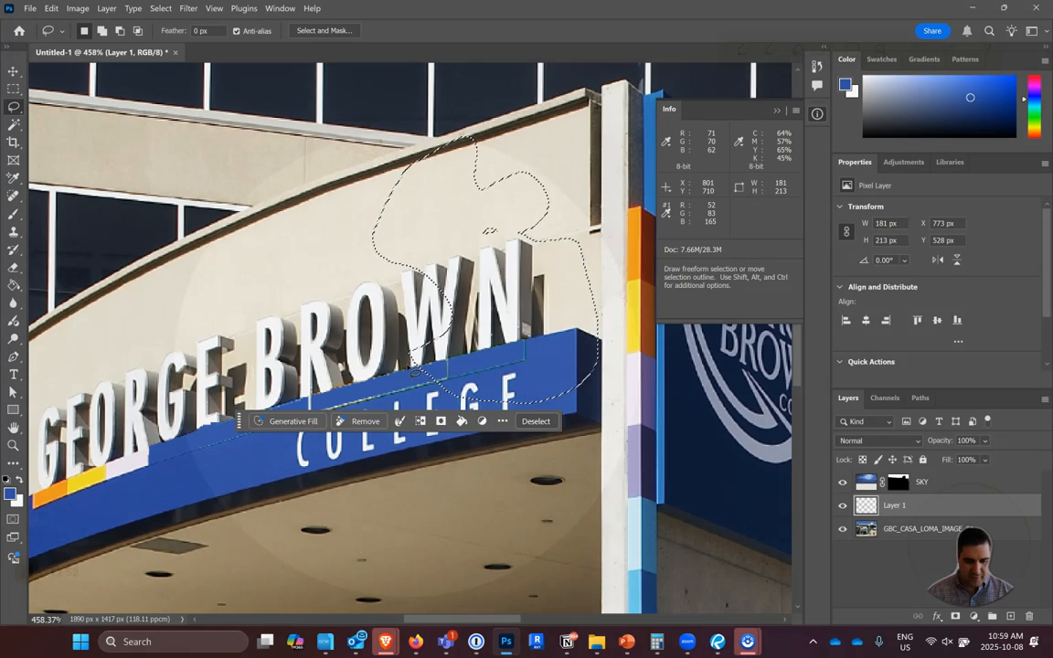
key("ctrl")
key("ctrl")
key("alt")
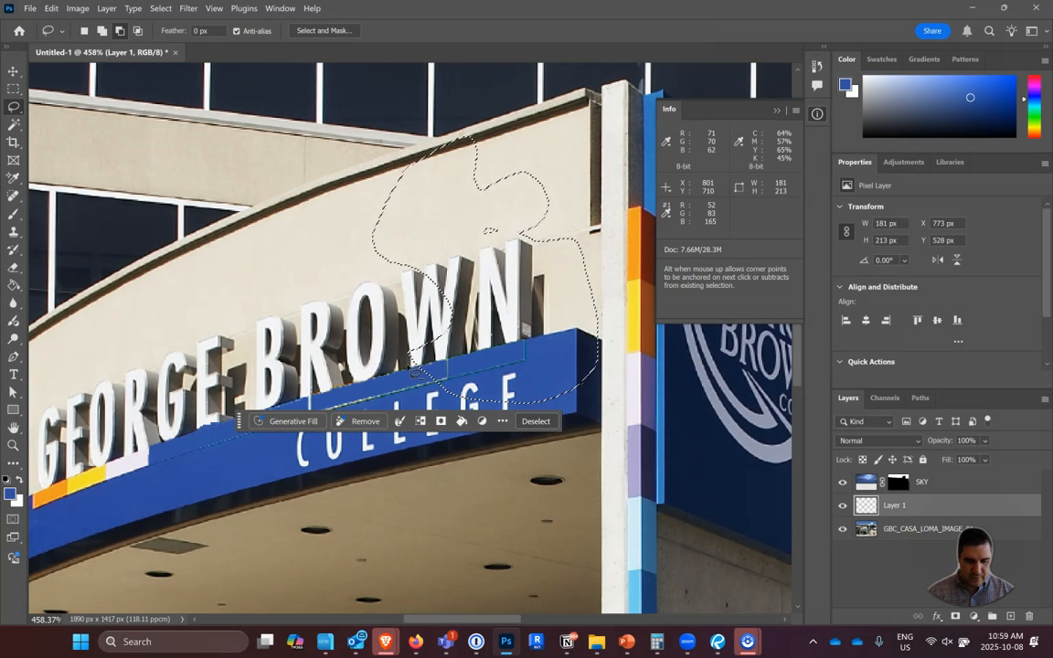
key("shift")
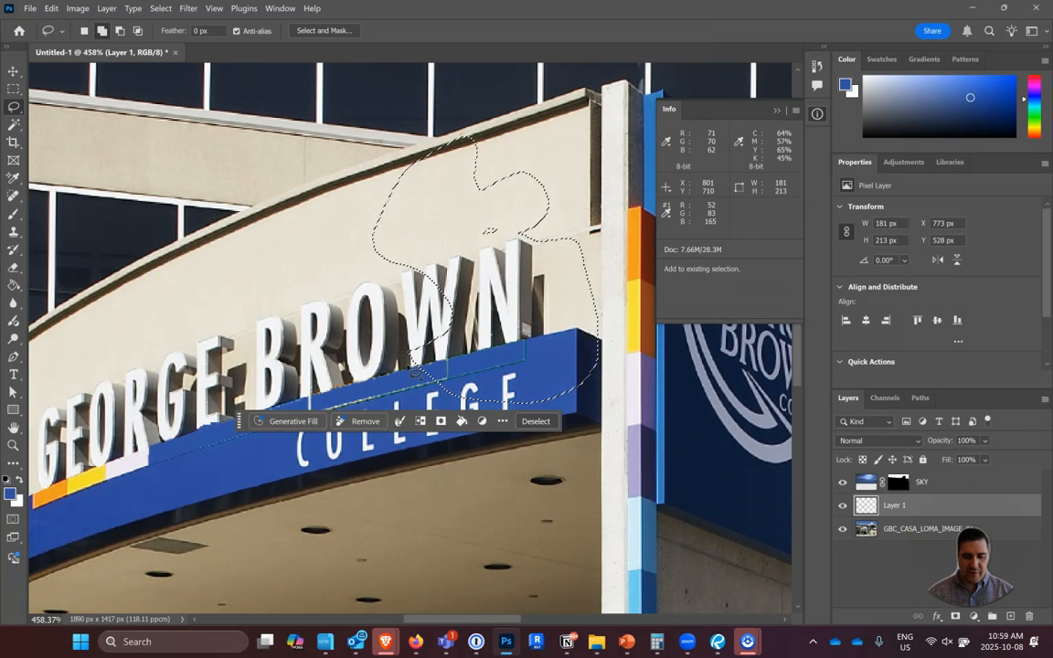
key("alt")
mouse_move(396, 381)
left_mouse_down()
mouse_move(572, 373)
mouse_move(652, 423)
mouse_move(468, 409)
mouse_move(389, 377)
mouse_move(401, 363)
mouse_move(573, 307)
mouse_move(626, 399)
mouse_move(321, 395)
mouse_move(359, 366)
mouse_move(423, 364)
left_mouse_up()
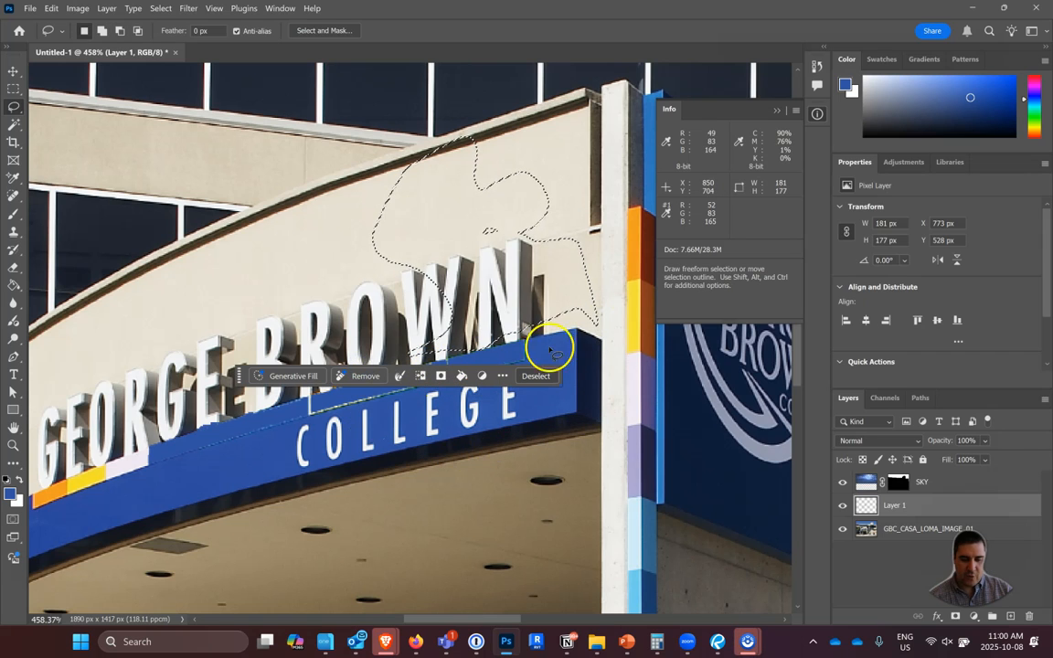
mouse_move(606, 356)
left_mouse_down()
mouse_move(522, 371)
mouse_move(555, 273)
mouse_move(633, 412)
mouse_move(535, 403)
mouse_move(508, 364)
left_mouse_up()
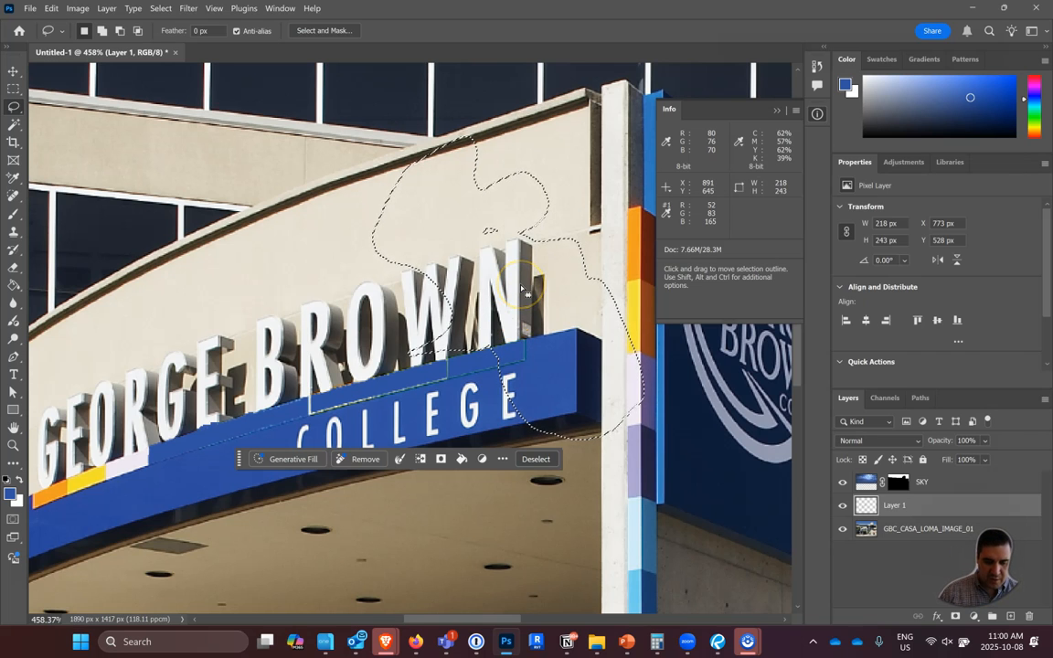
Switch to the Polygonal Lasso tool and drop the freehand selection.
scroll(522, 289, "up", 4)
scroll(527, 291, "up", 3)
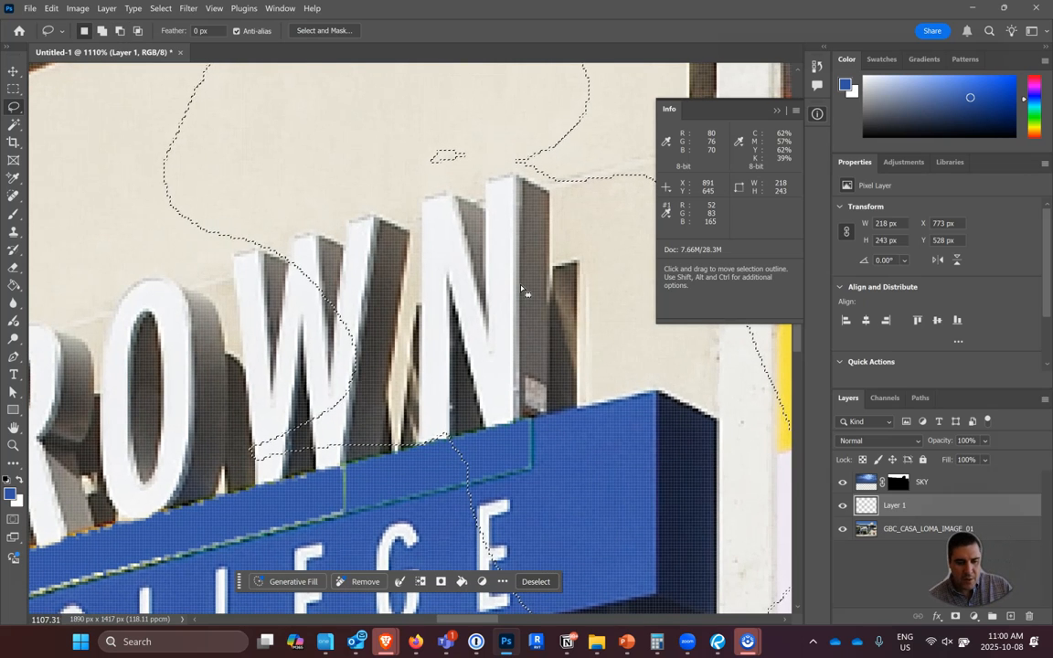
right_click(14, 108)
left_click(67, 134)
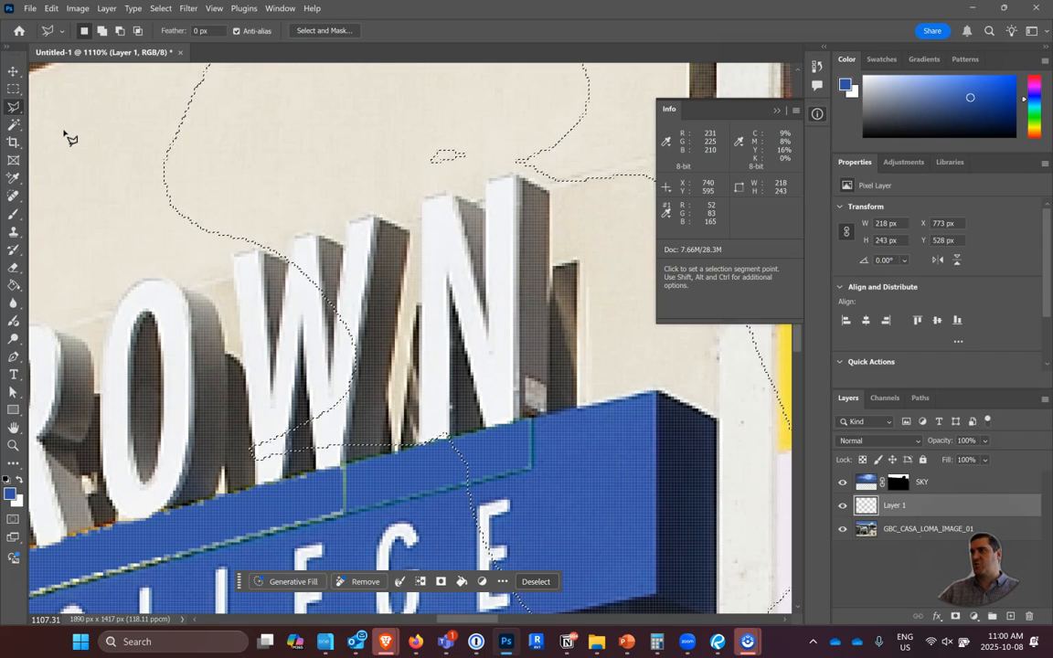
left_click(173, 51)
left_click(150, 260)
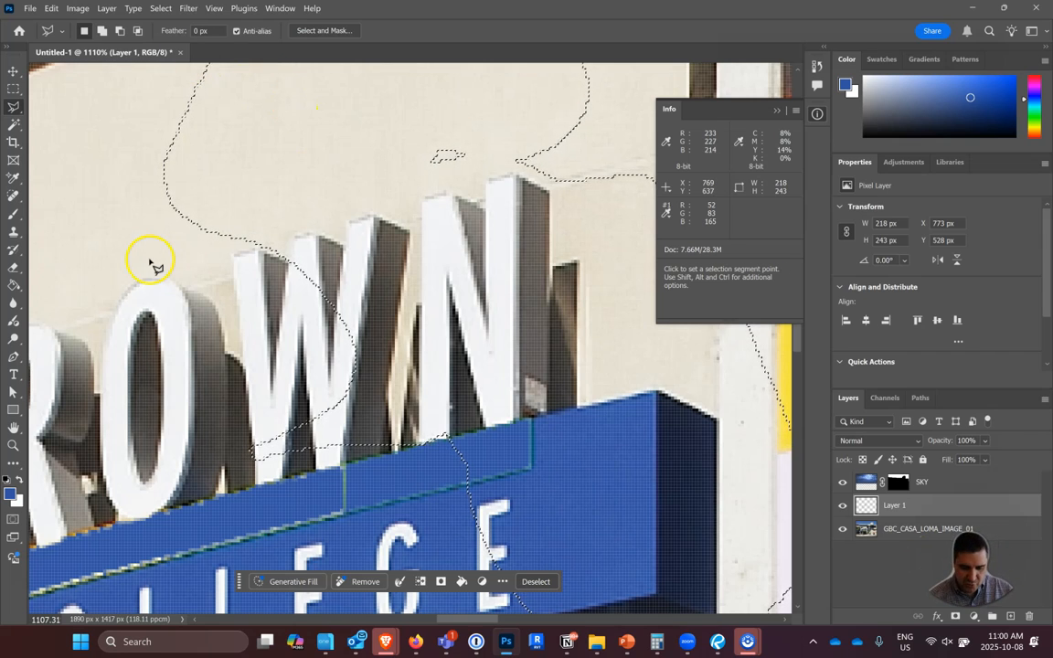
left_click(535, 399)
left_click(387, 361)
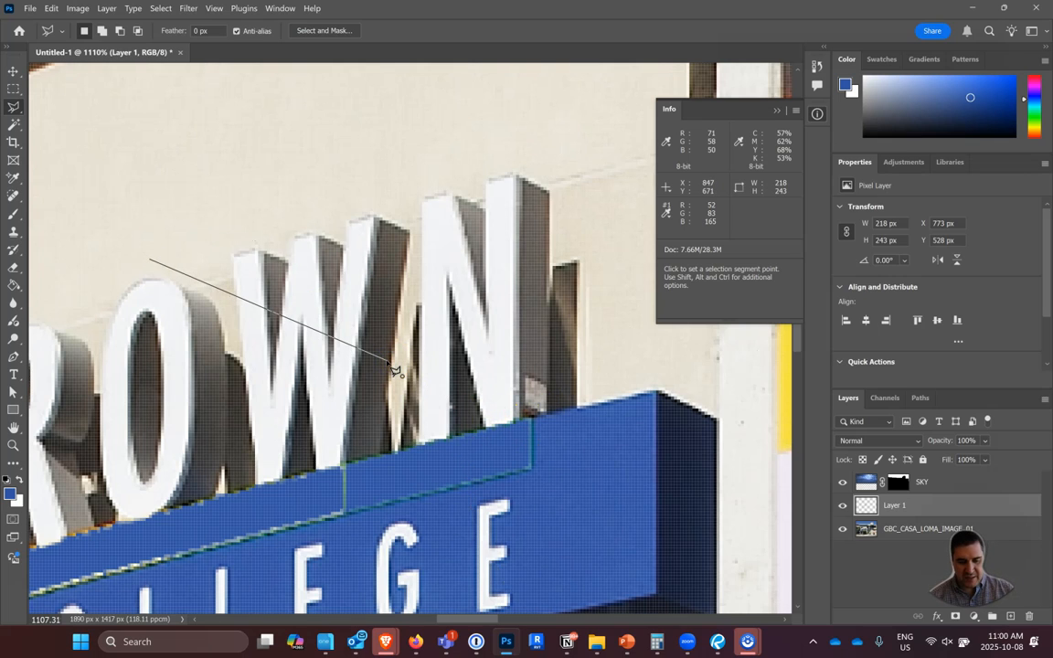
double_click(395, 370)
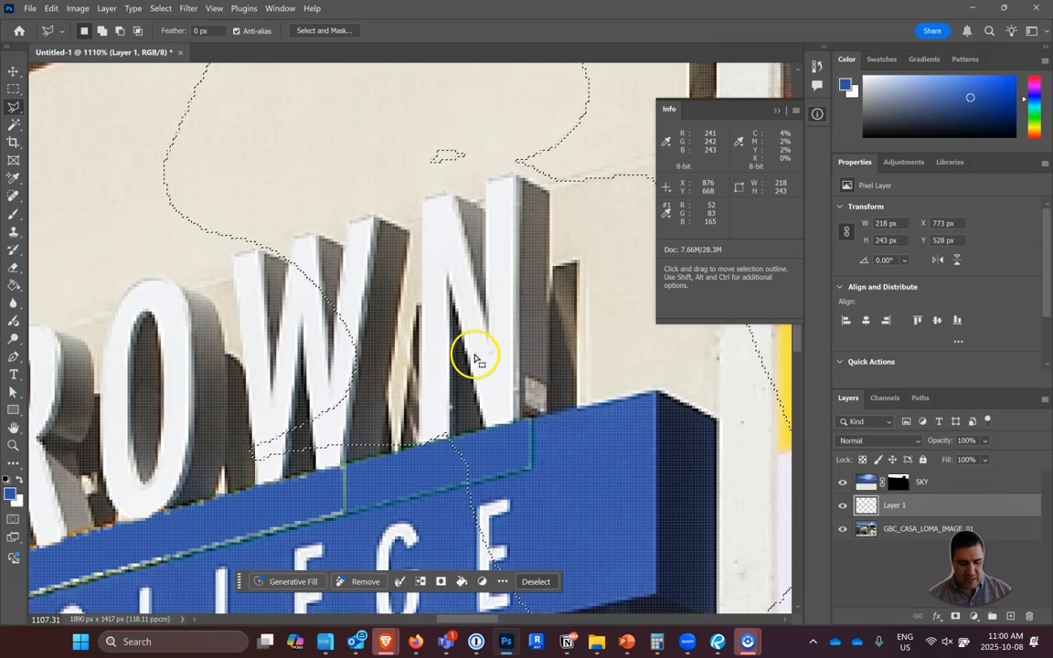
Trace the front face of the letter N in BROWN corner by corner with the Polygonal Lasso, closing the outline as a selection.
left_click(513, 419)
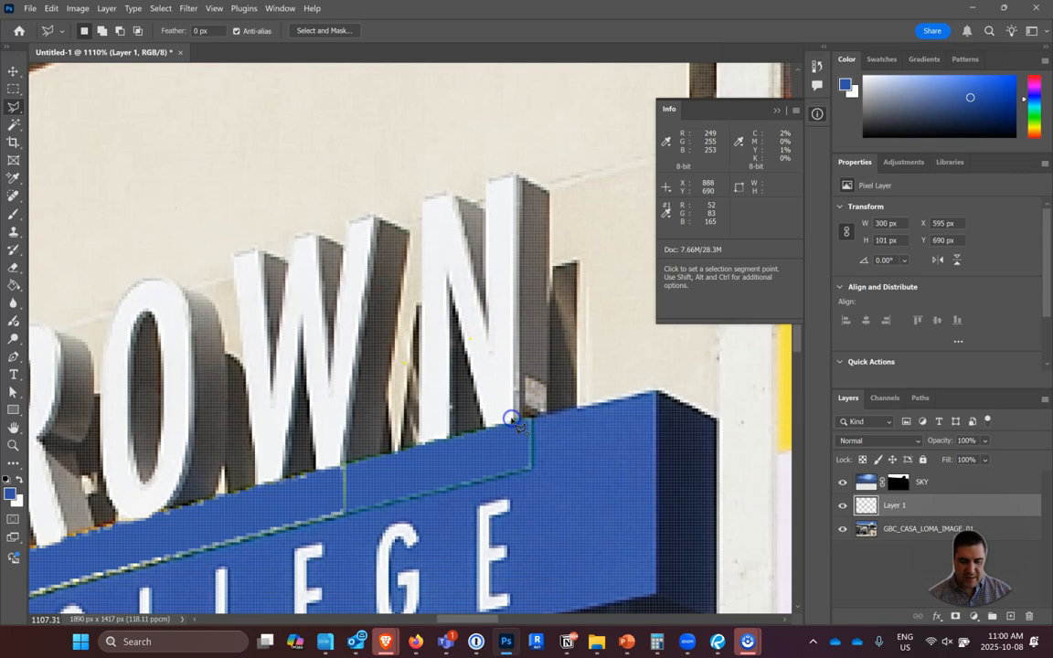
left_click(515, 179)
left_click(490, 181)
left_click(492, 337)
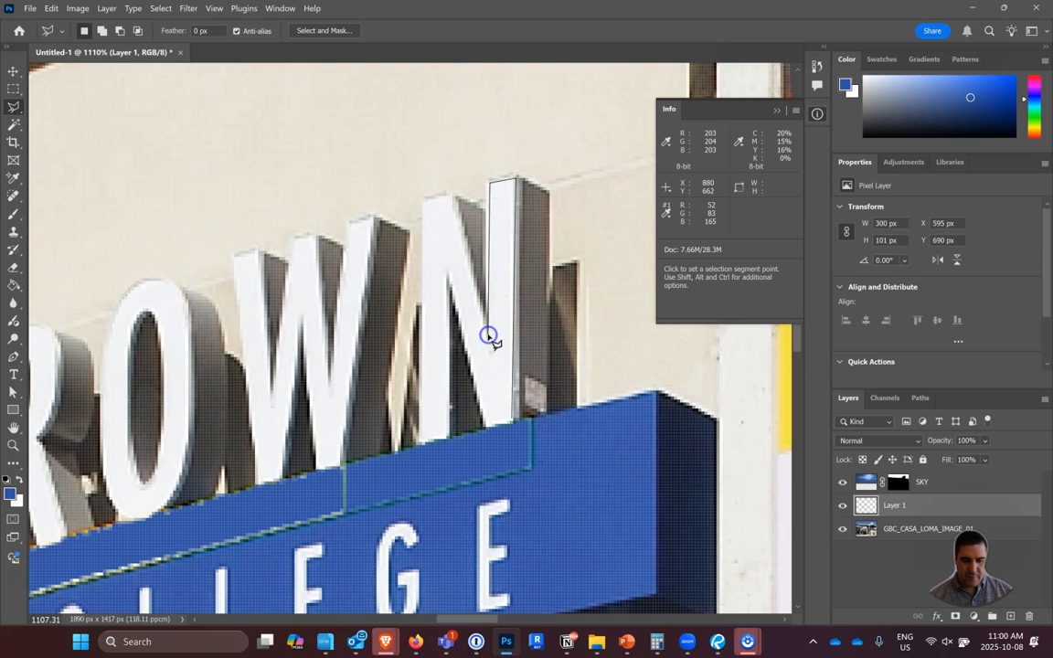
left_click(452, 197)
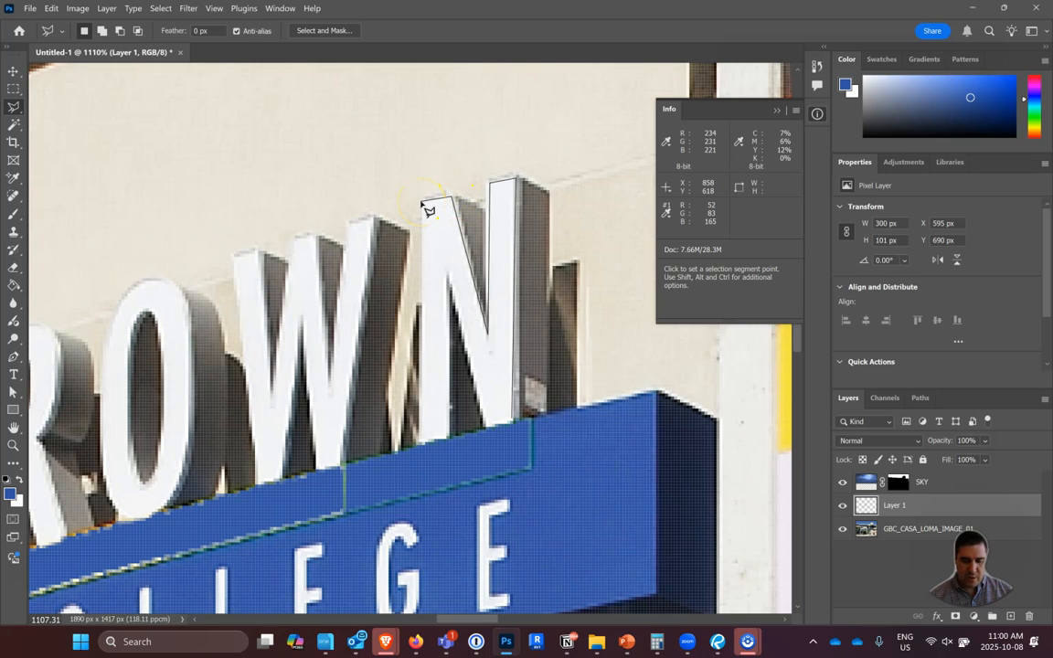
left_click(423, 200)
left_click(420, 440)
left_click(450, 436)
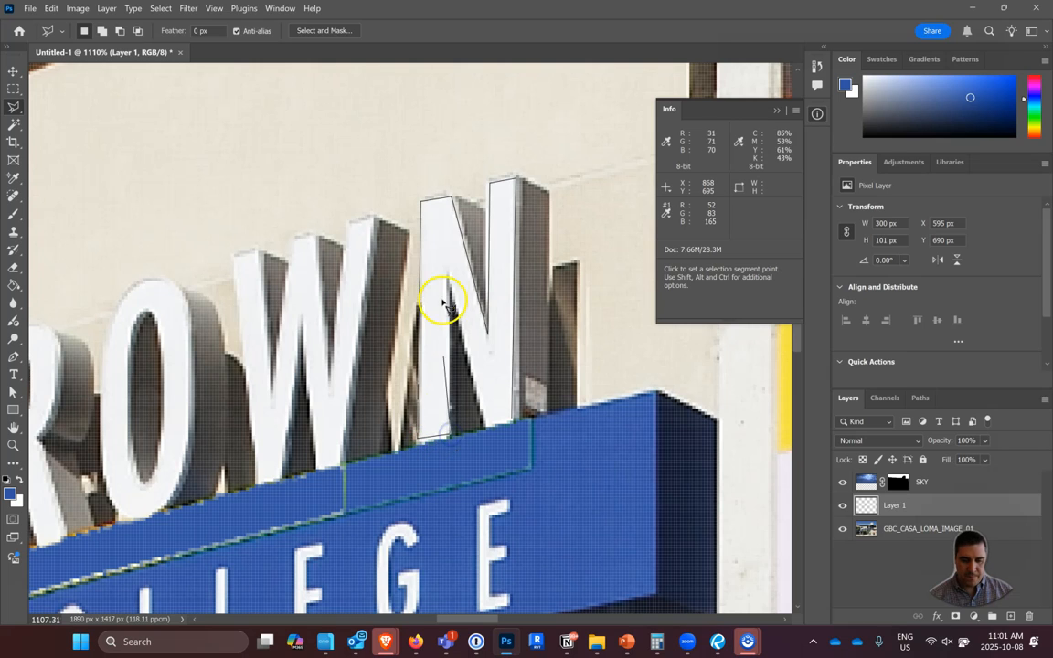
left_click(449, 274)
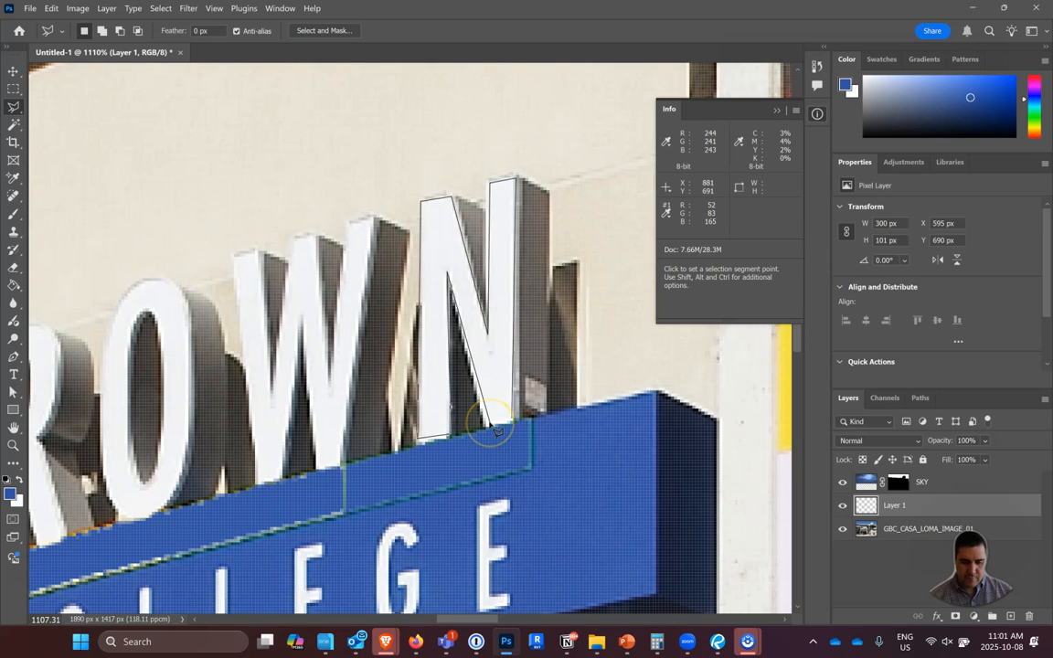
left_click(495, 430)
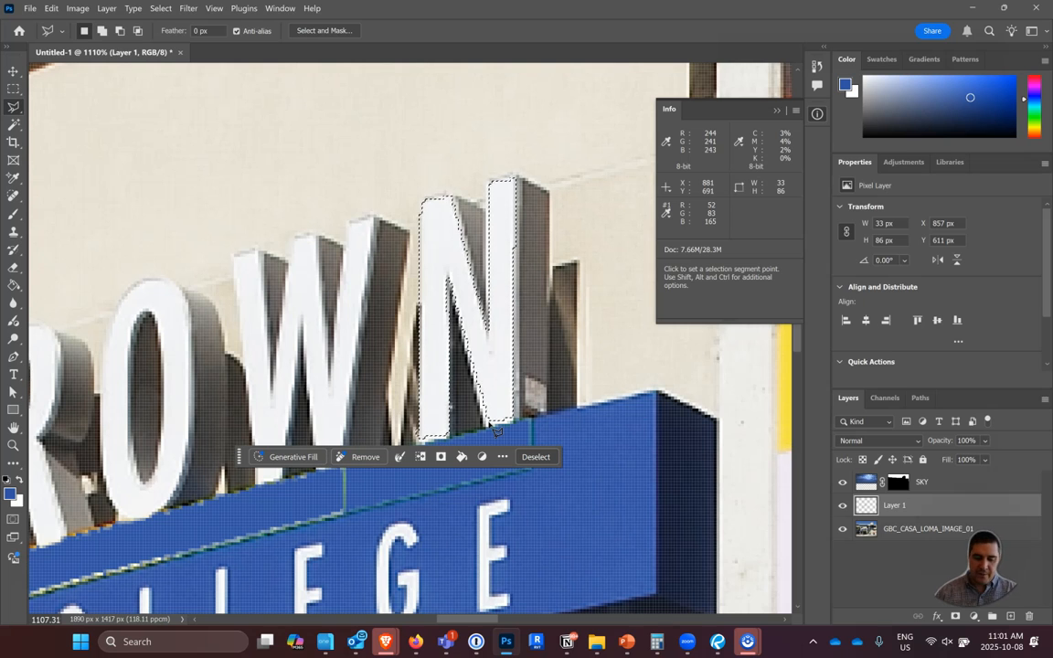
Add the missed white pixels at the foot of the N's first vertical stroke to the selection with the Polygonal Lasso.
scroll(405, 448, "up", 1)
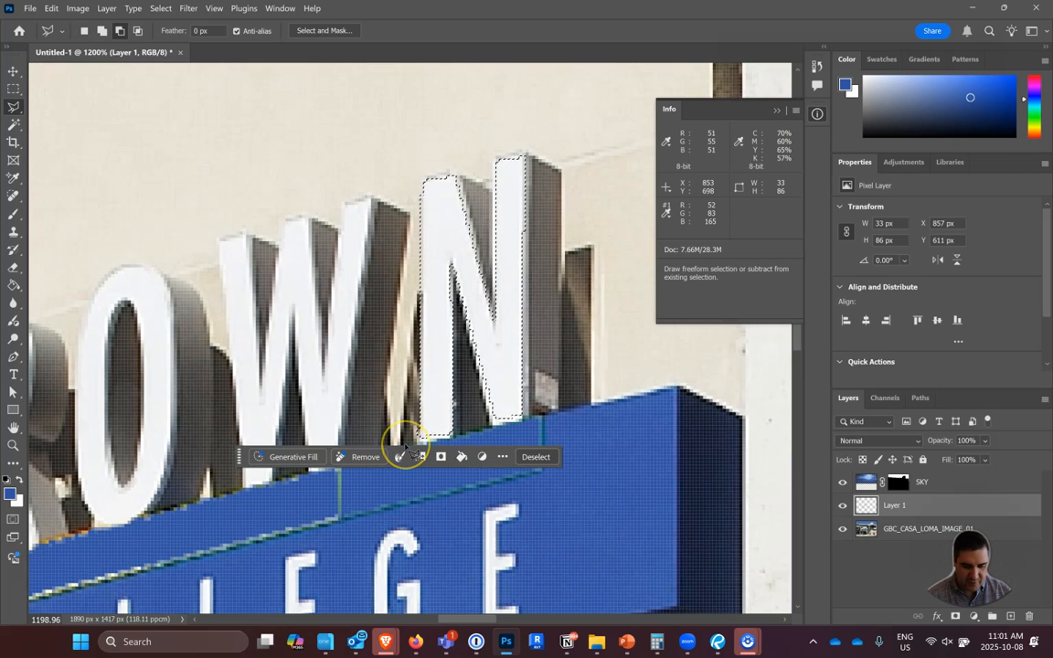
scroll(405, 448, "up", 10)
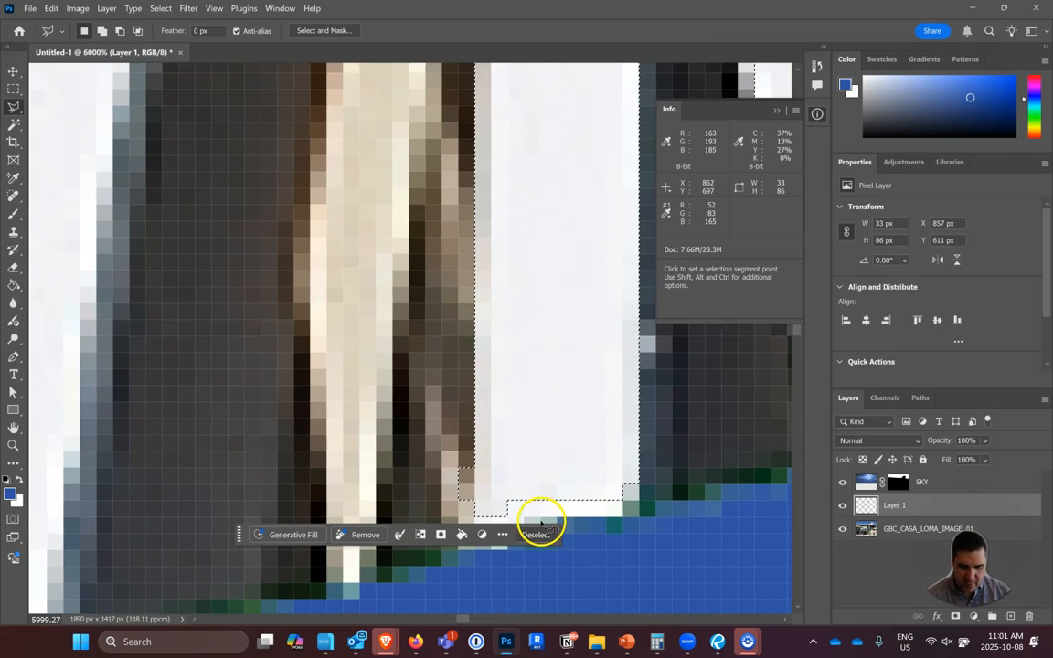
left_click(641, 485)
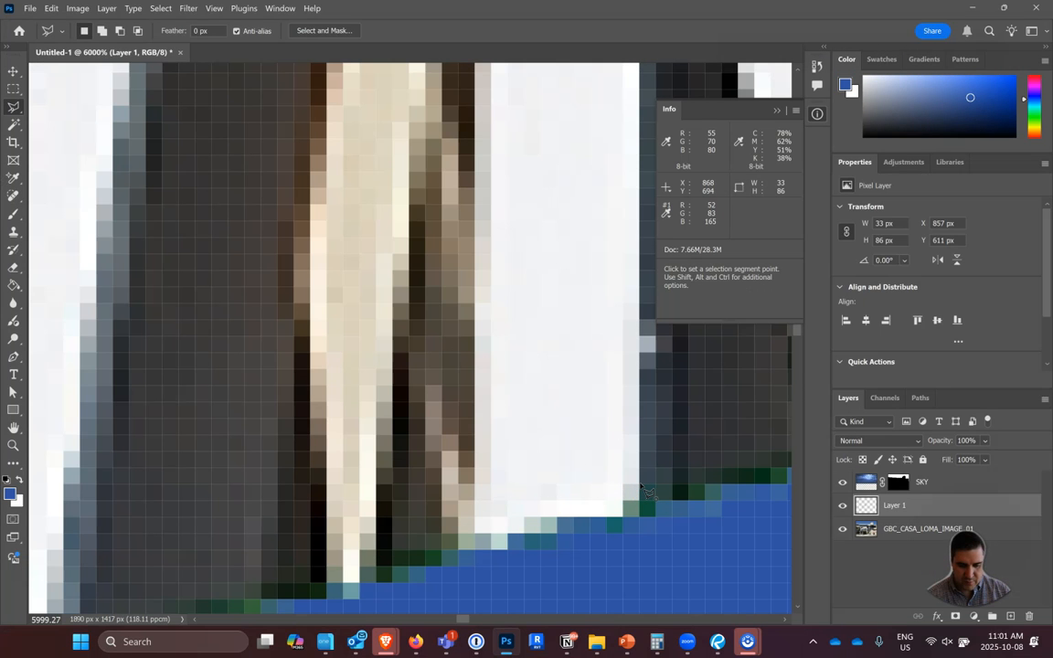
key("Escape")
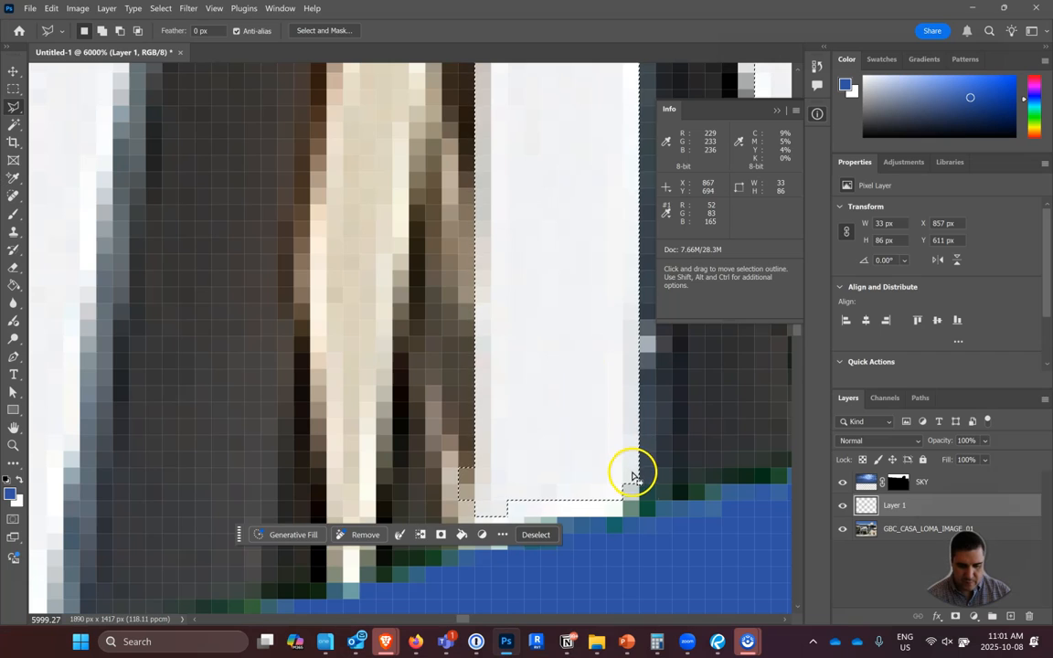
left_click(631, 473, "shift")
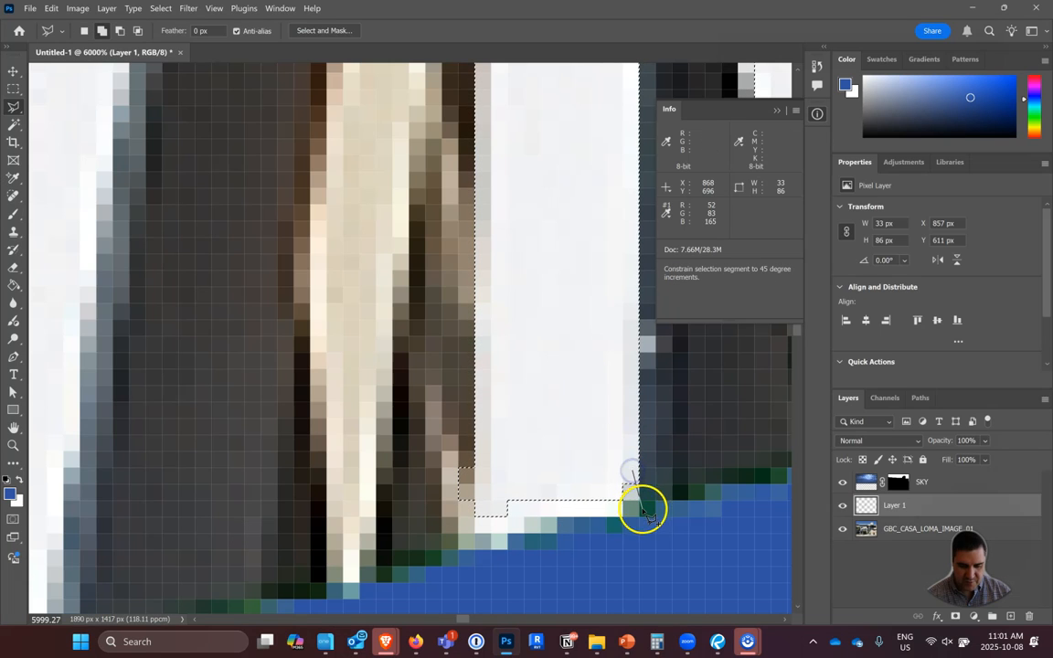
left_click(619, 510)
left_click(508, 514)
left_click(484, 534)
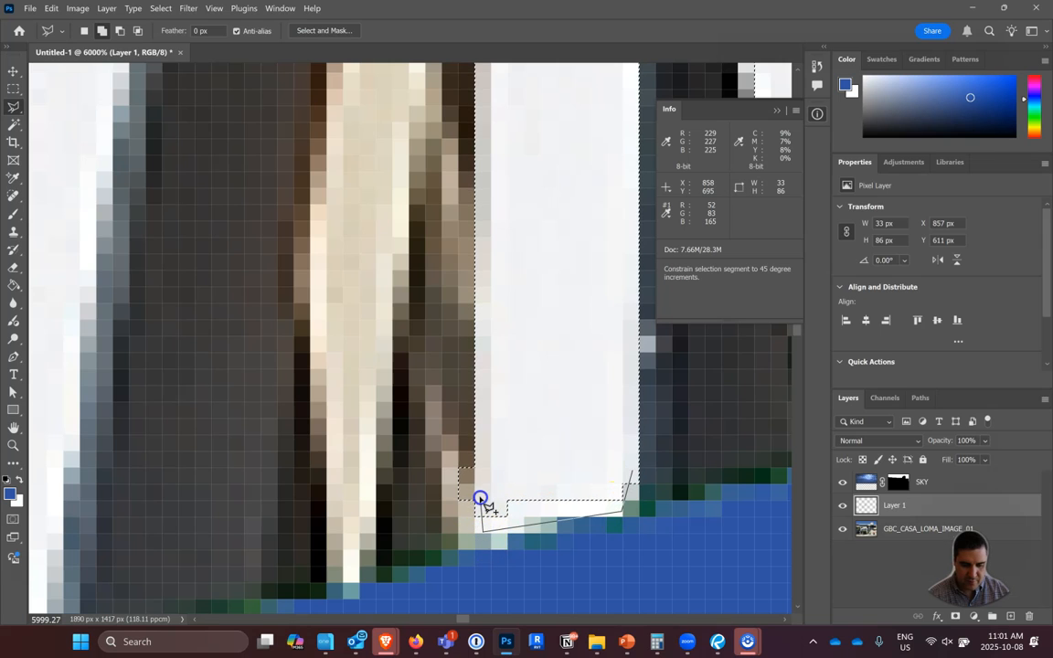
double_click(480, 498)
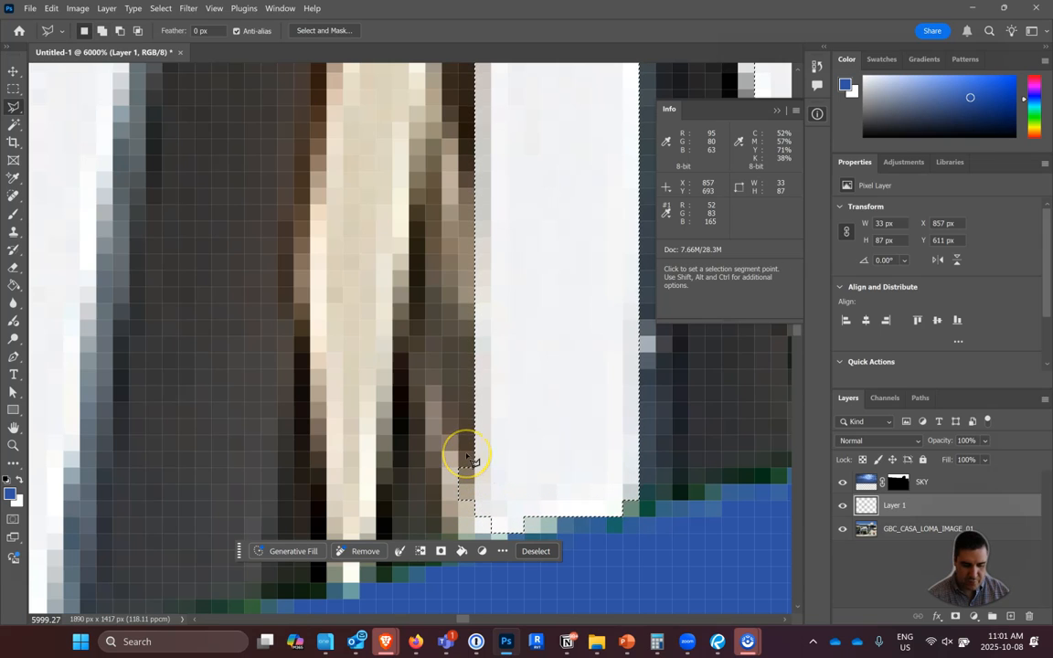
Subtract the stray brown pixels beside the foot of the N's first vertical stroke from the selection.
left_click(466, 455, "alt")
left_click(468, 507, "alt")
left_click(445, 509, "alt")
double_click(454, 449)
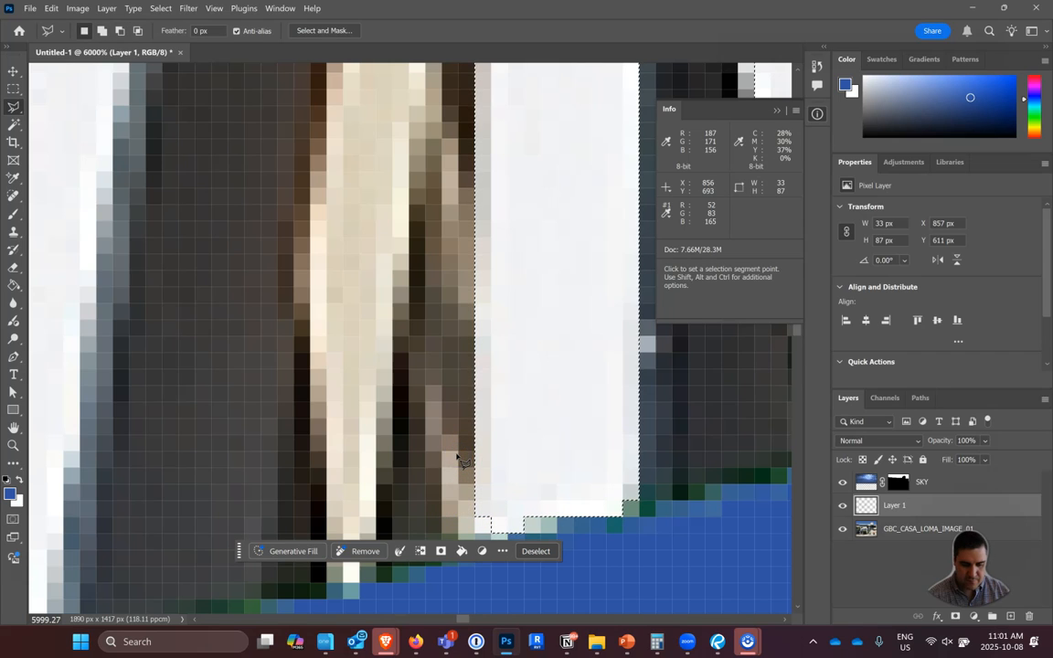
scroll(458, 456, "up", 3)
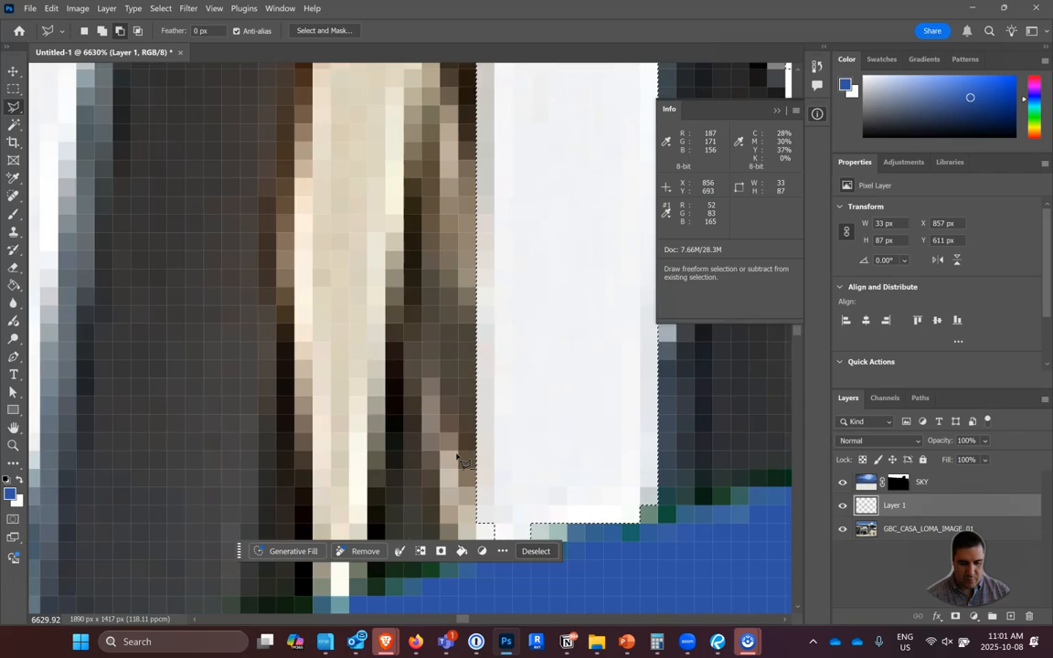
scroll(459, 456, "down", 10)
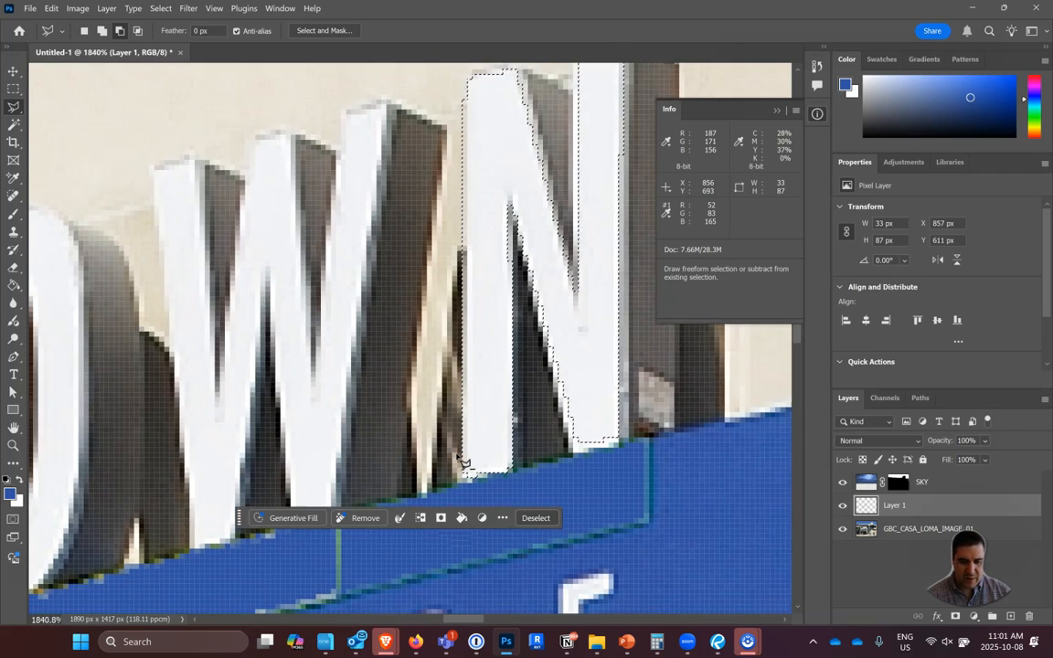
scroll(459, 456, "down", 1)
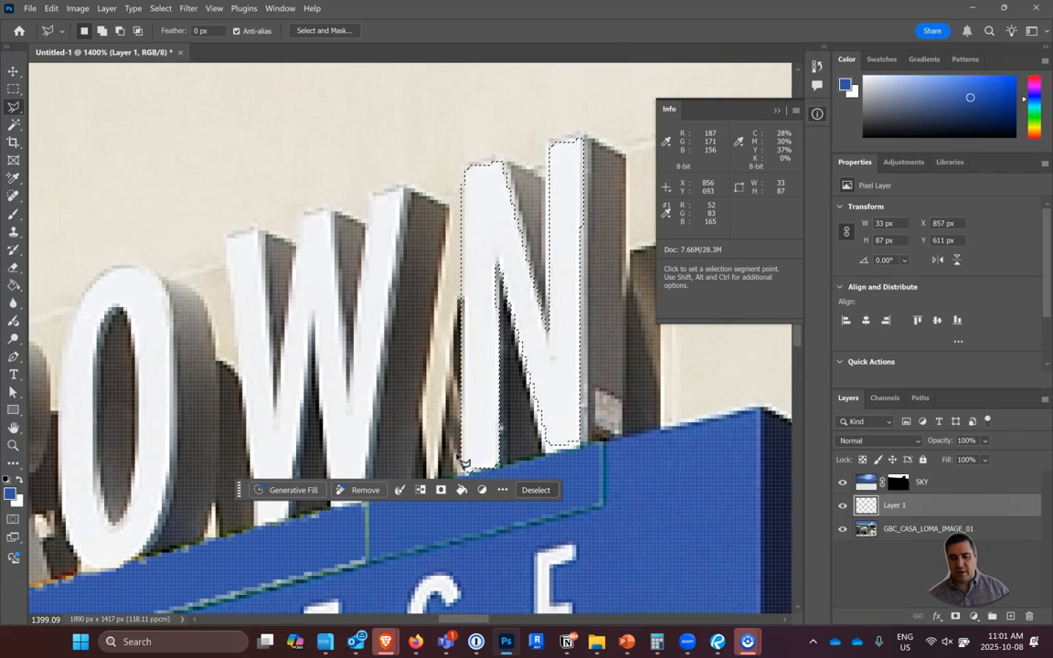
Add a new layer above Layer 1 and set the foreground colour to bright orange, RGB 255, 136, 0.
left_click(1009, 617)
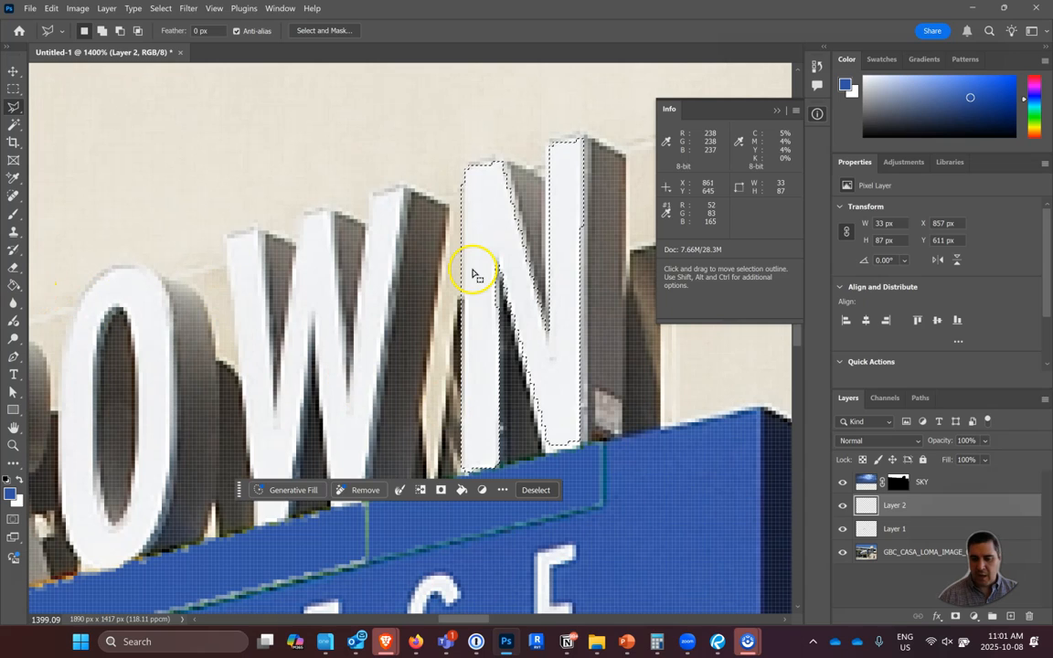
left_click(1034, 137)
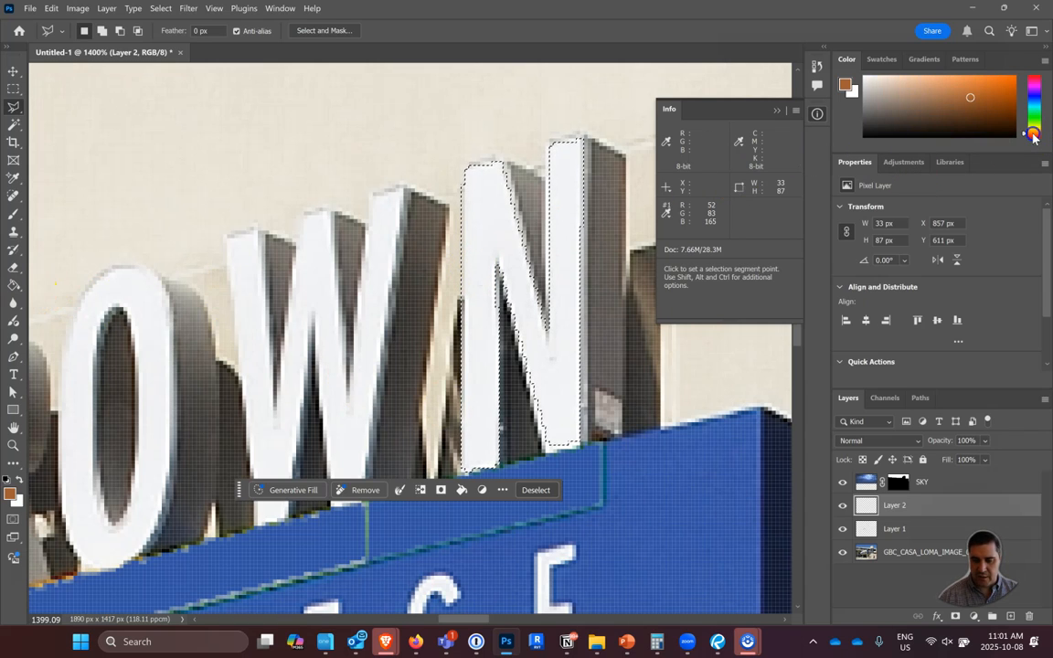
left_click(990, 84)
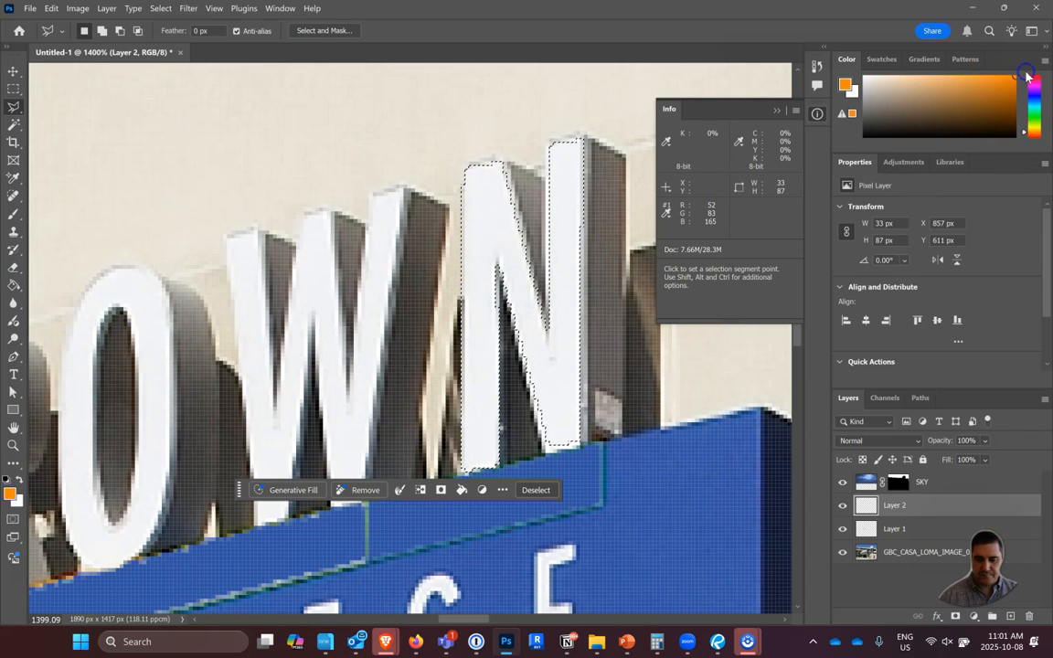
Try filling the N selection directly on Layer 2 with orange using the Paint Bucket and deselecting, and undo both.
left_click(13, 285)
left_click(531, 335)
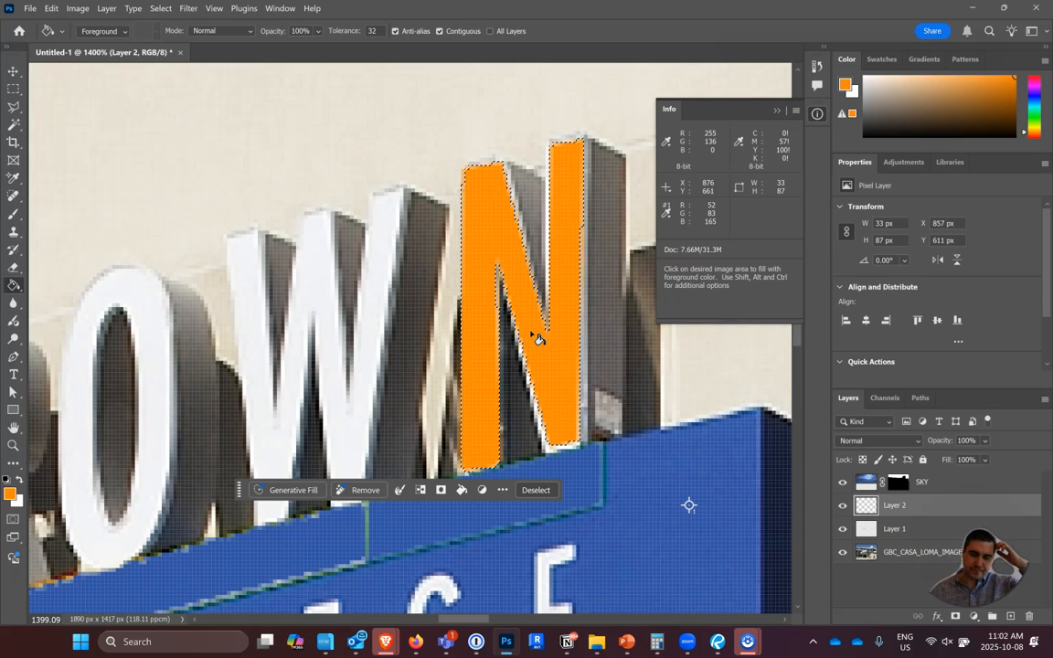
key("ctrl+d")
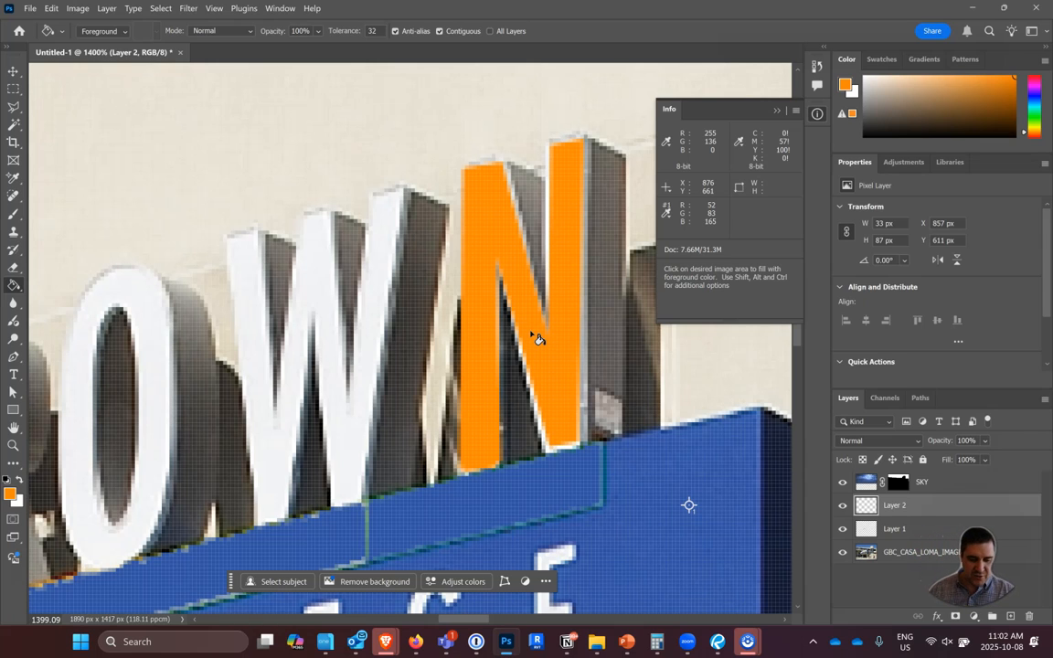
key("ctrl+z")
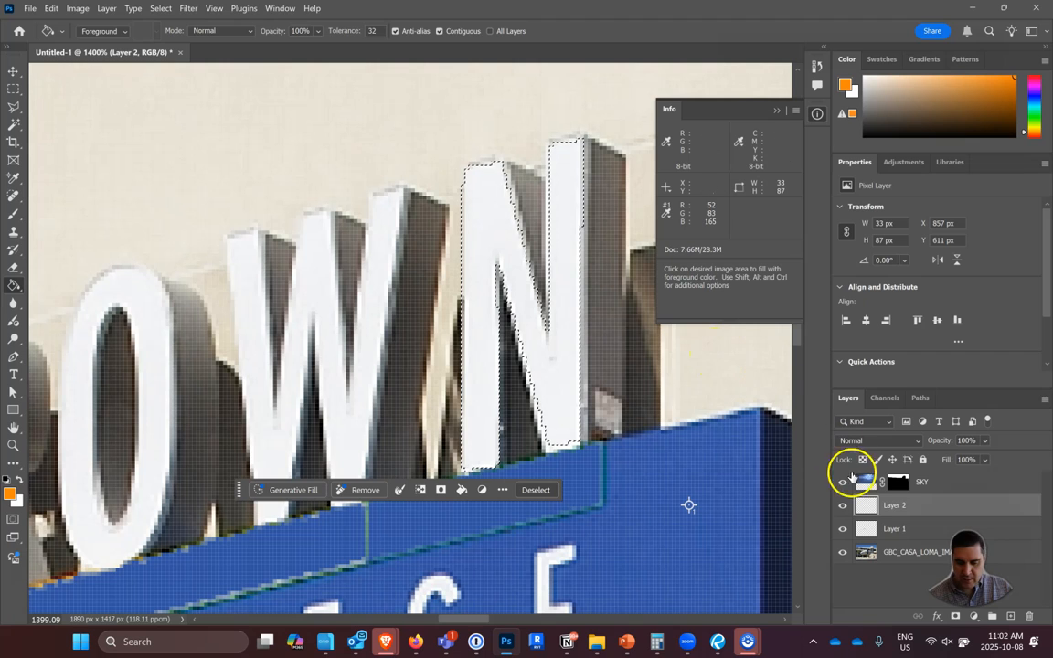
Add a layer mask to Layer 2 from the active N selection.
right_click(894, 513)
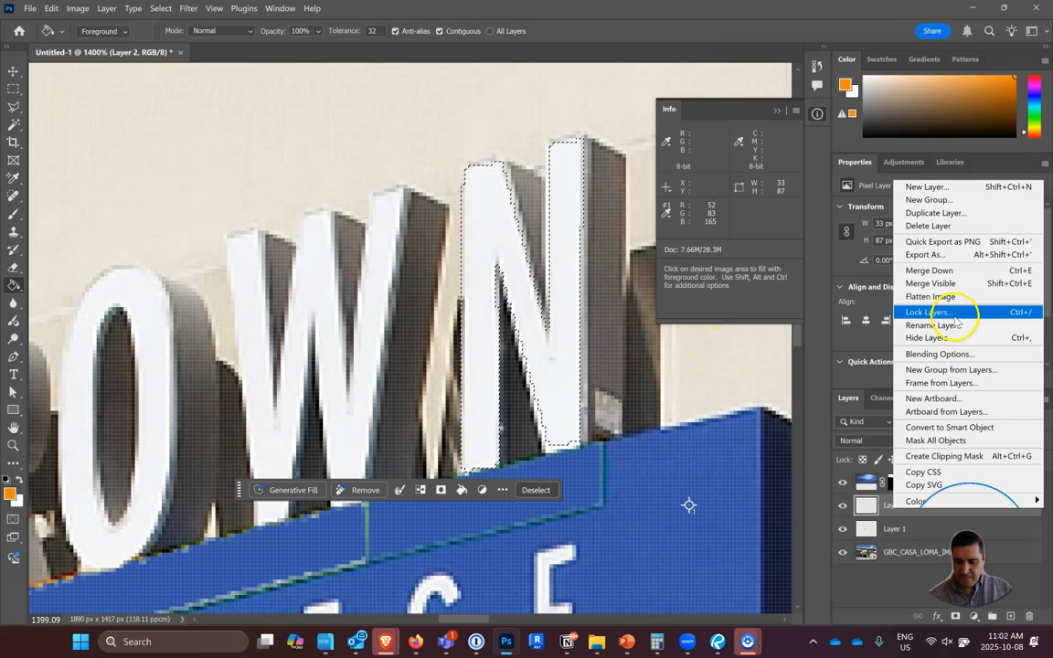
left_click(960, 620)
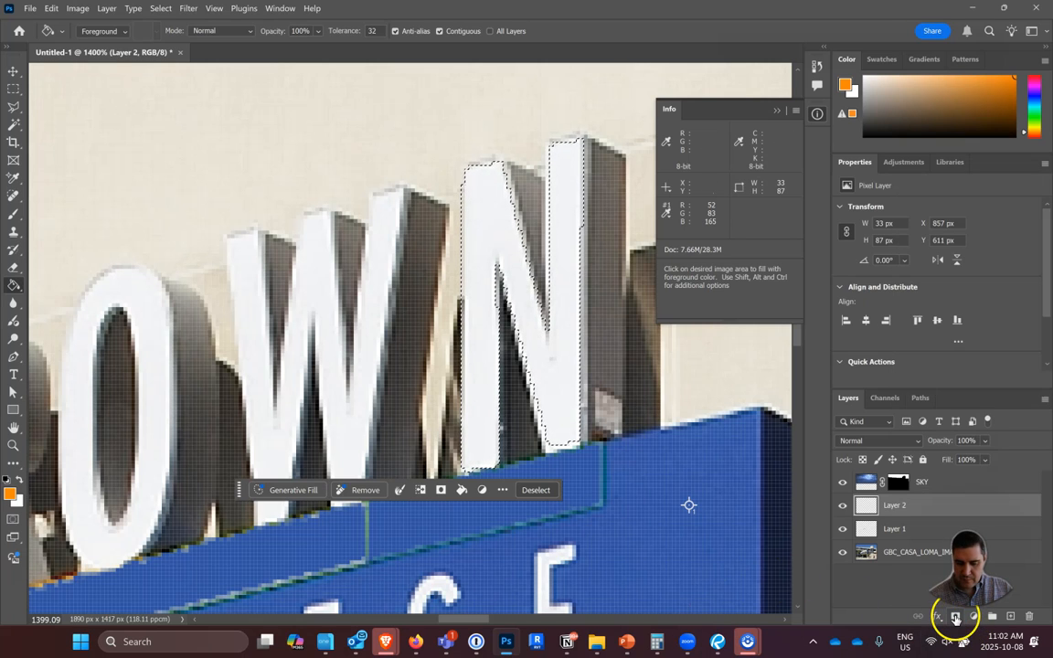
left_click(955, 618)
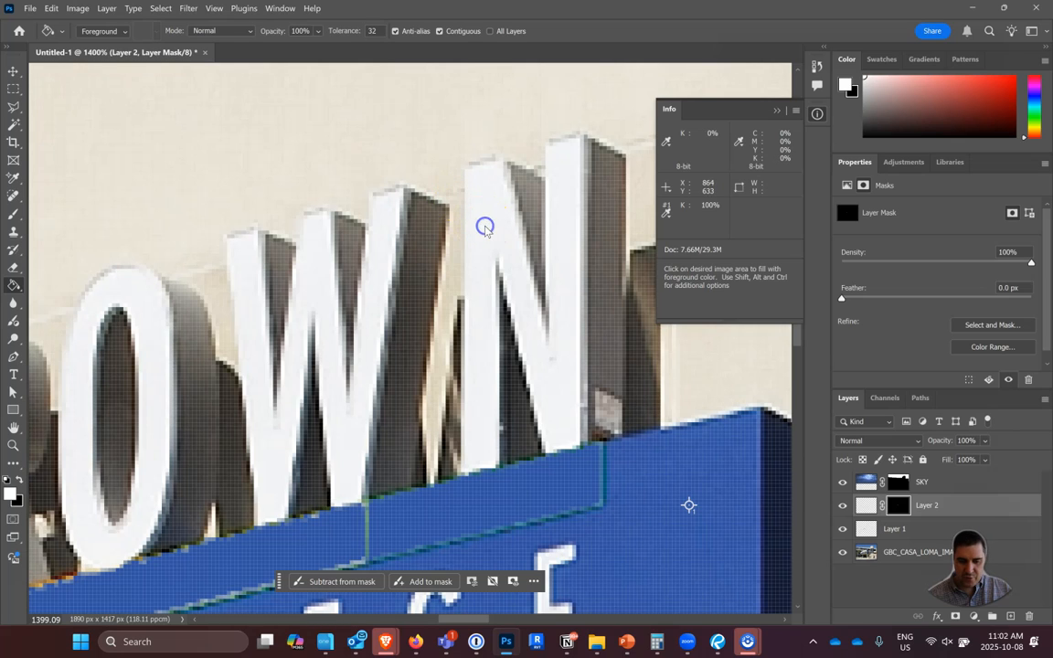
Try filling the pixel content of the masked Layer 2 with orange, and undo the fill.
left_click(866, 509)
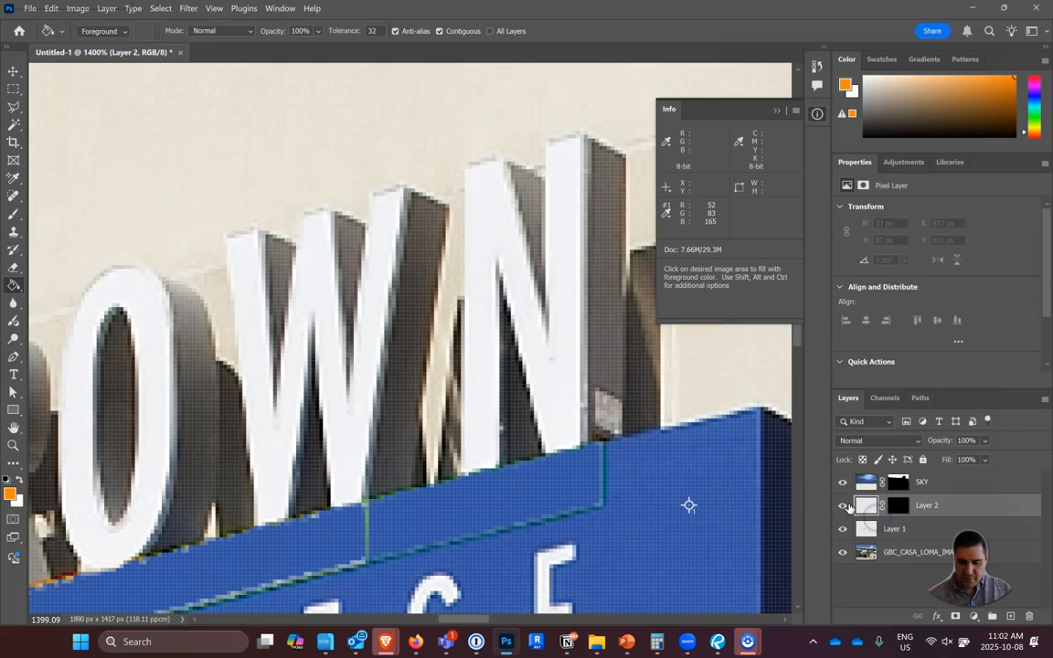
left_click(489, 169)
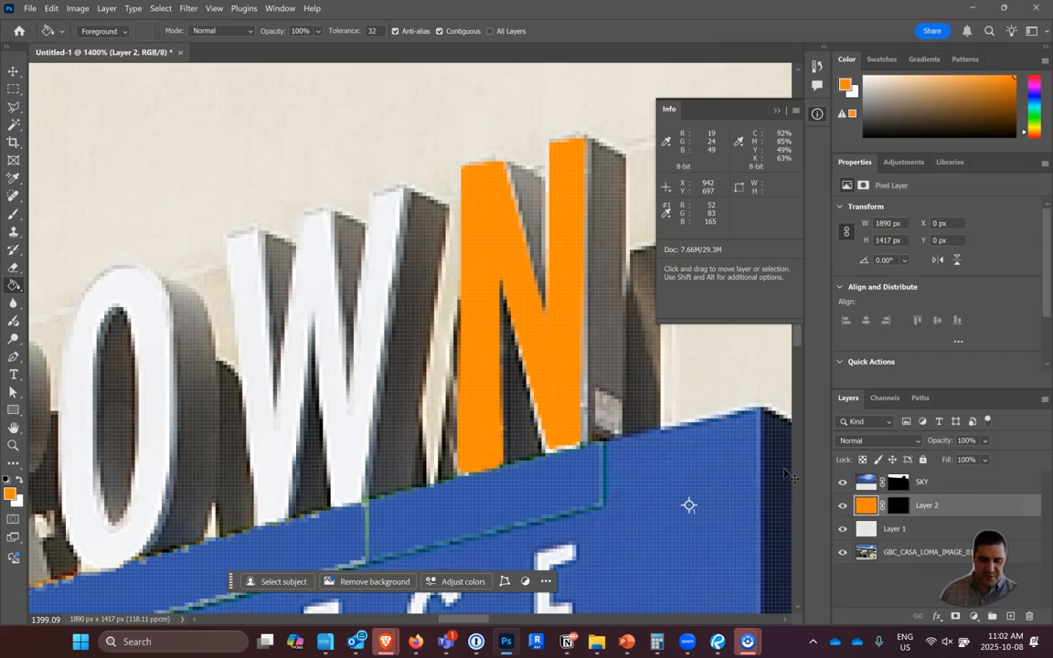
key("ctrl+z")
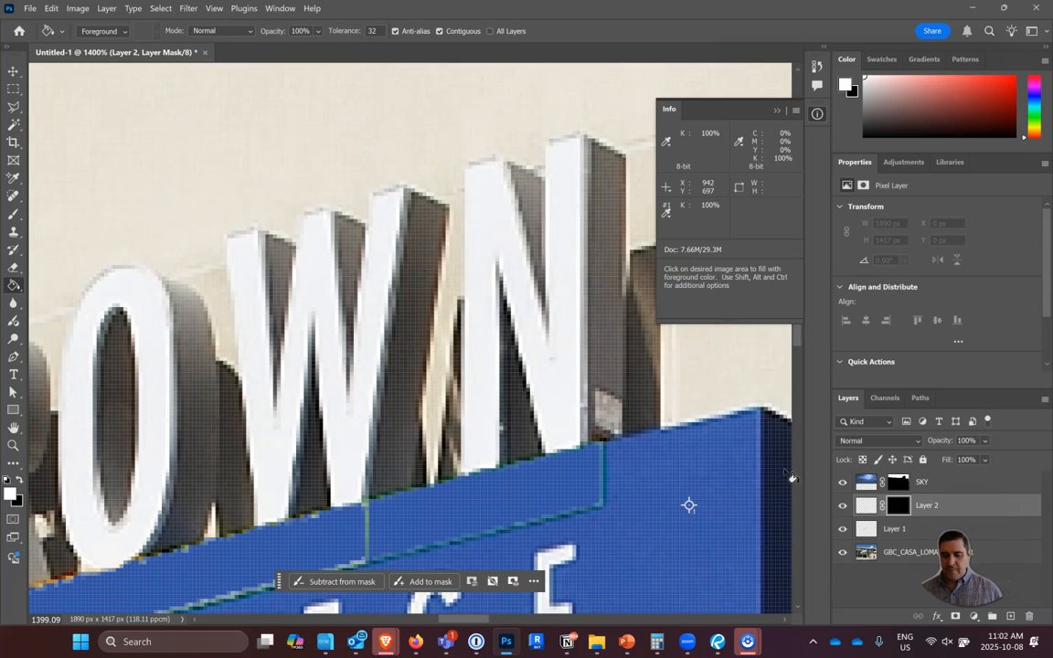
Target Layer 2's pixel content instead of its mask and fill it with orange using the Paint Bucket.
left_click(868, 514)
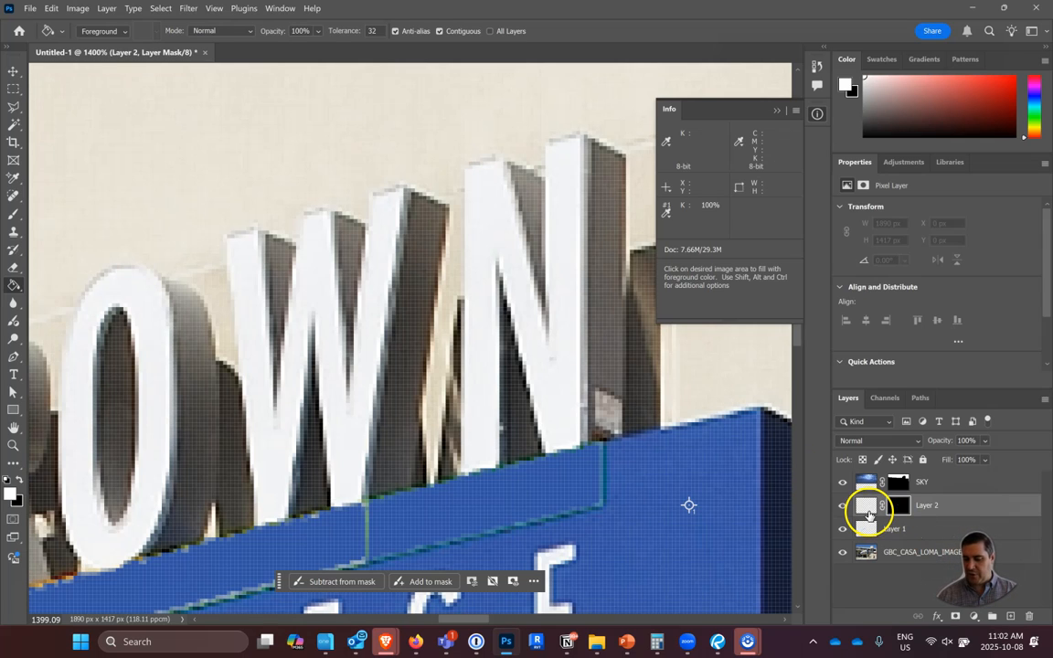
left_click(896, 509)
left_click(863, 504)
left_click(616, 391)
left_click(263, 128)
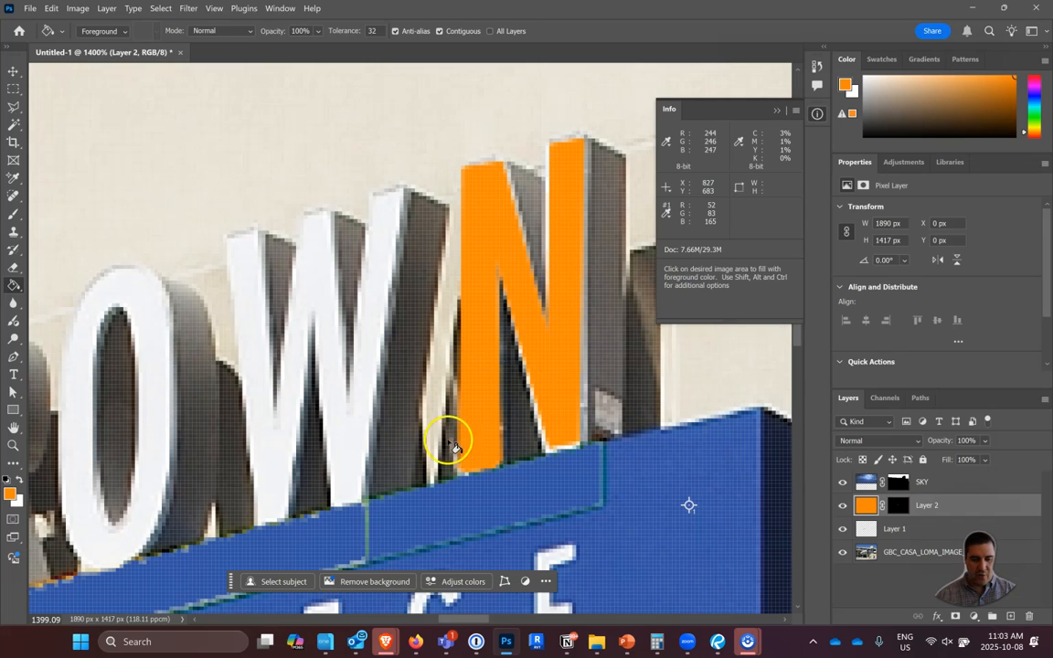
On the GBC_CASA_LOMA_IMAGE_01 layer, trace the front face of the letter W with the Polygonal Lasso, closing the outline as a selection.
left_click(882, 557)
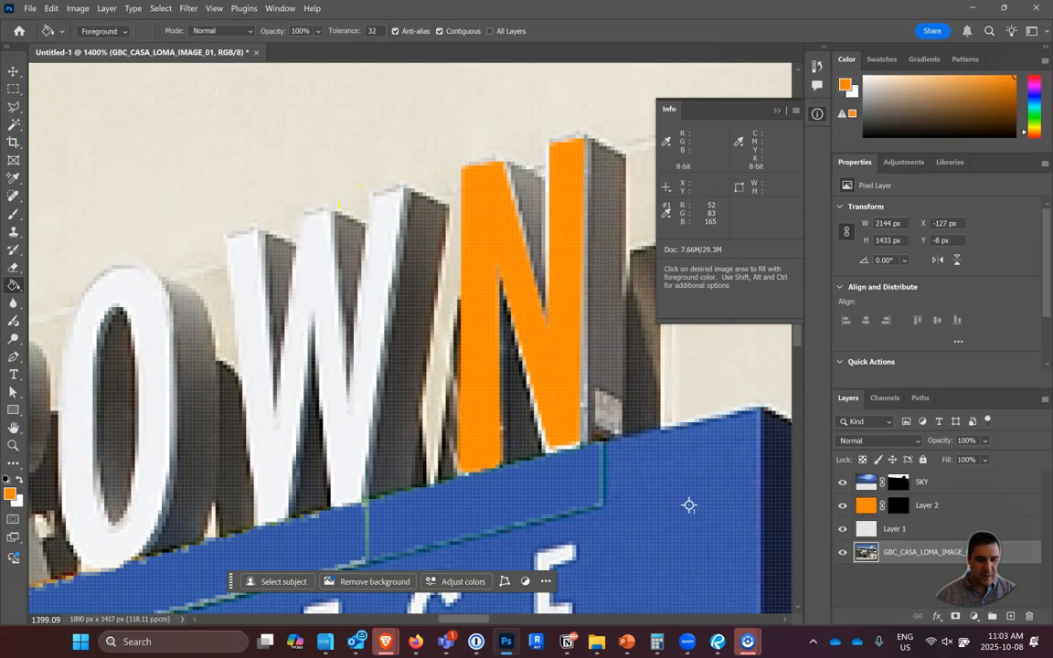
left_click(13, 106)
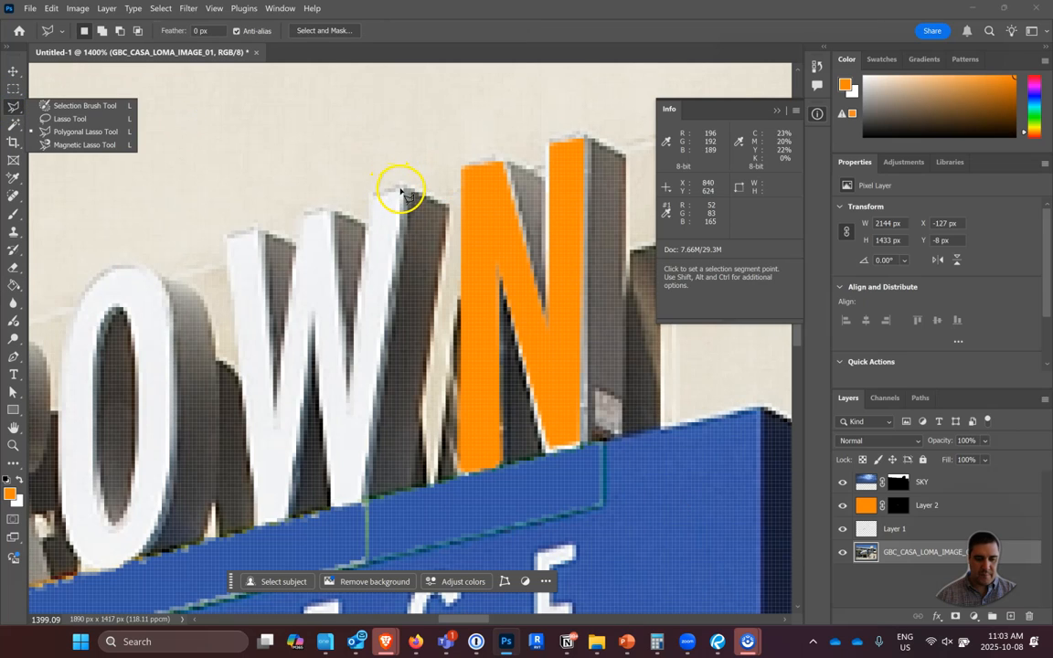
left_click(402, 190)
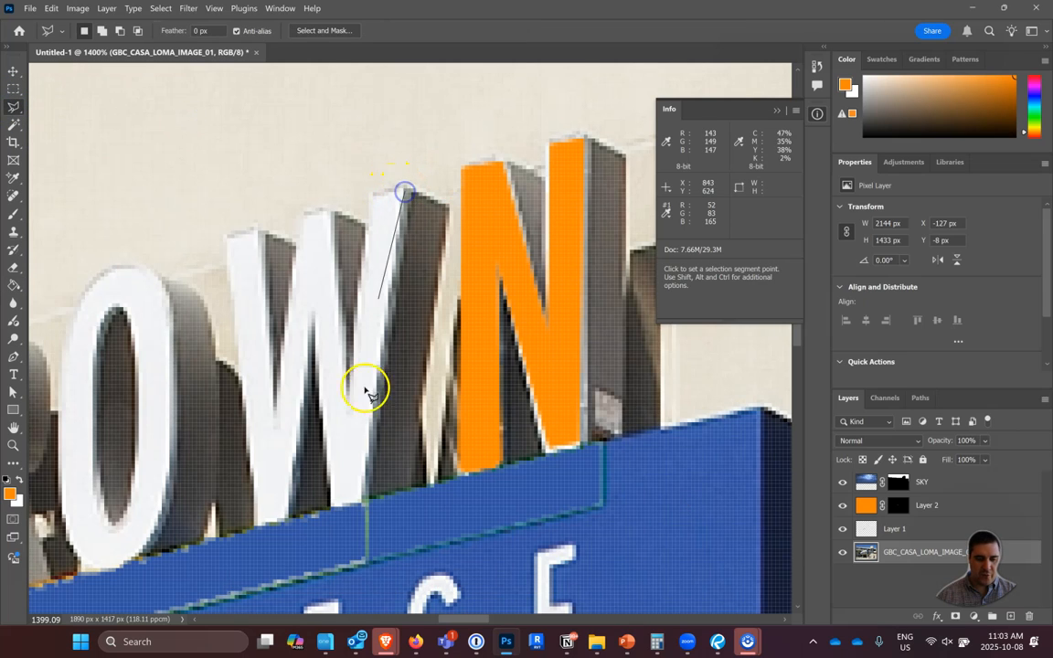
left_click(365, 500)
left_click(330, 504)
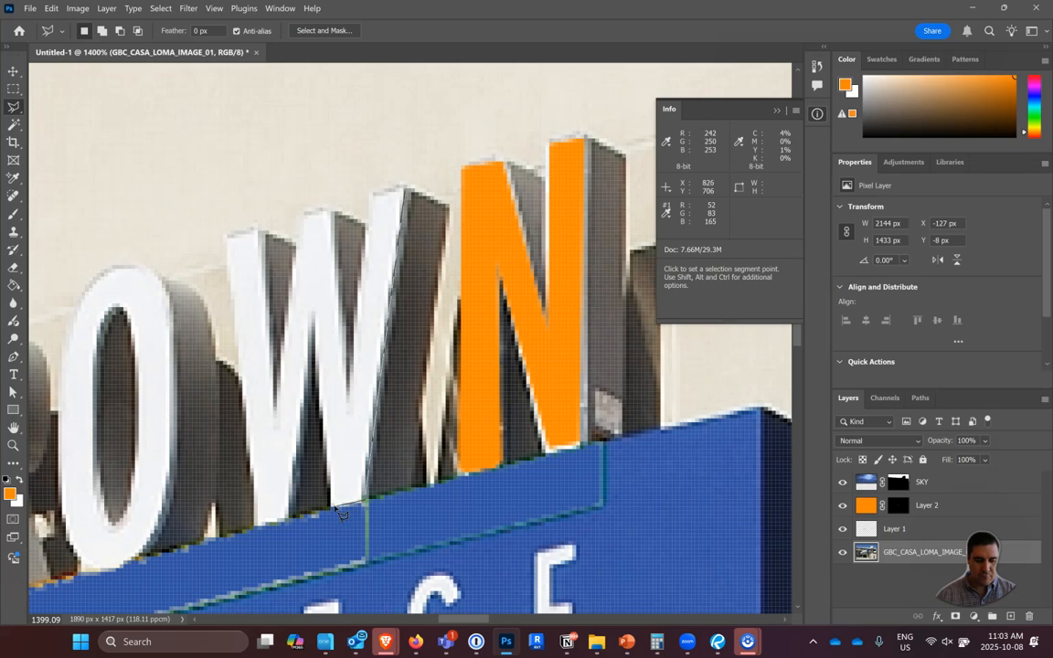
left_click(316, 325)
left_click(312, 317)
left_click(255, 524)
left_click(224, 240)
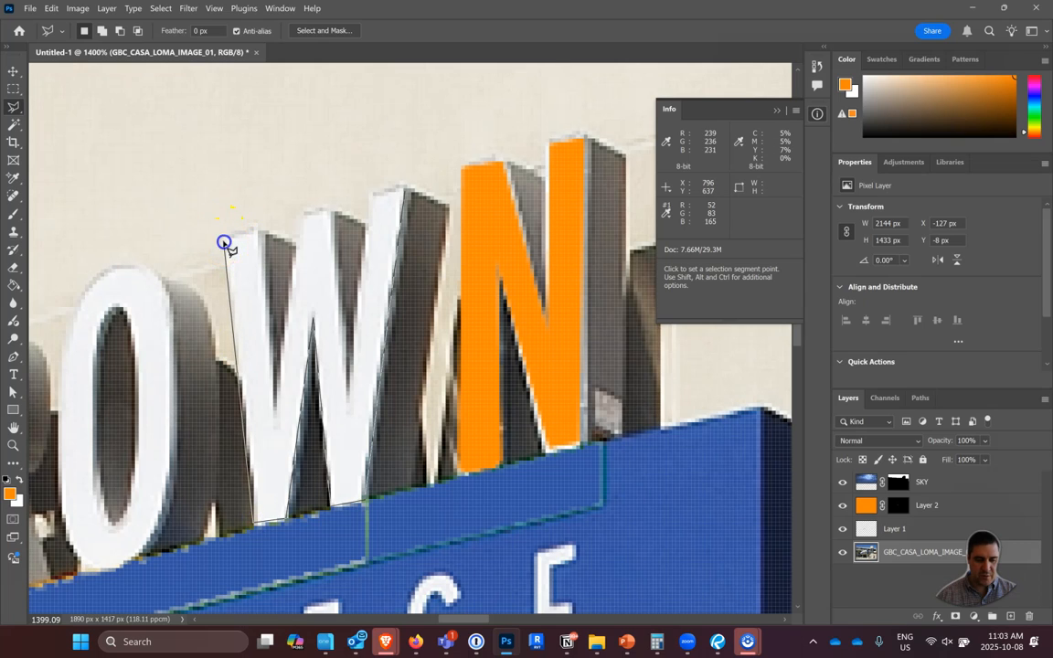
left_click(258, 233)
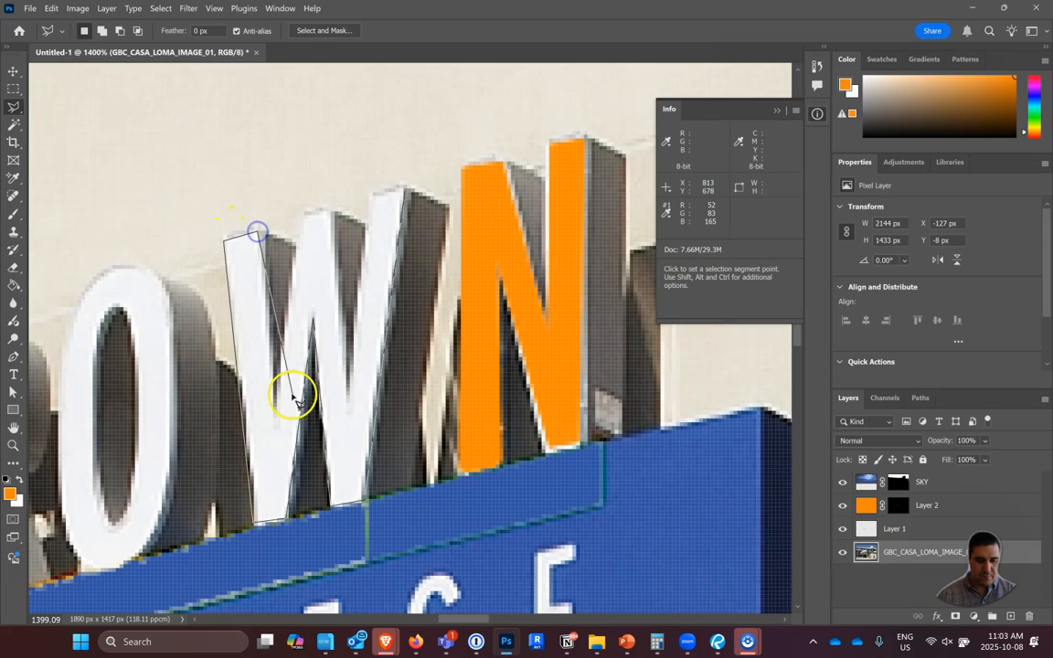
left_click(274, 405)
left_click(305, 216)
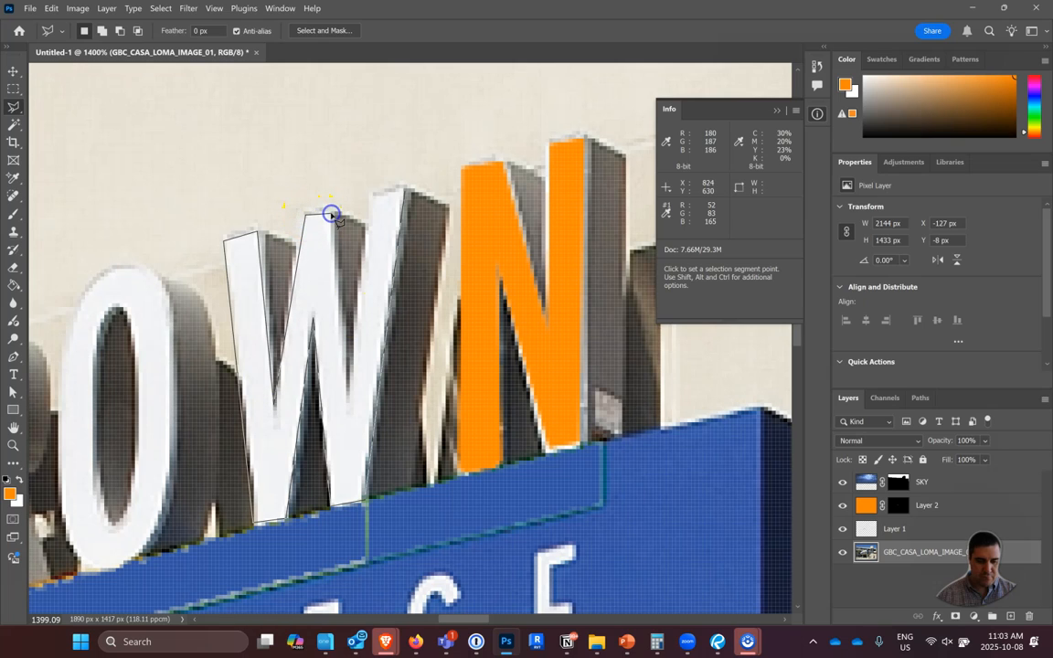
left_click(331, 215)
left_click(348, 391)
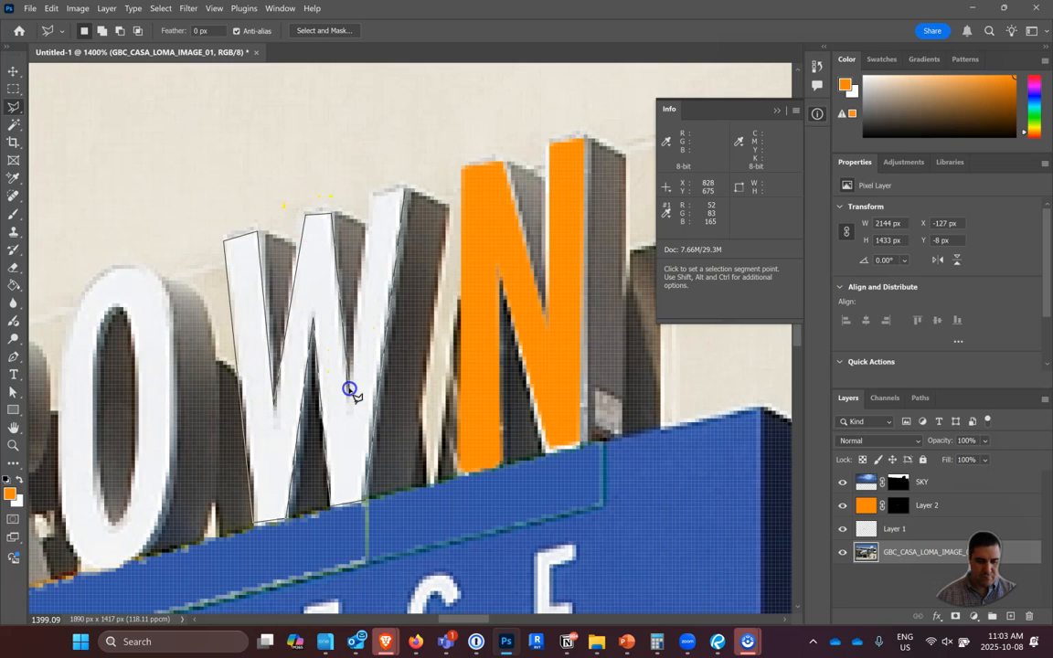
left_click(403, 190)
left_click(404, 188)
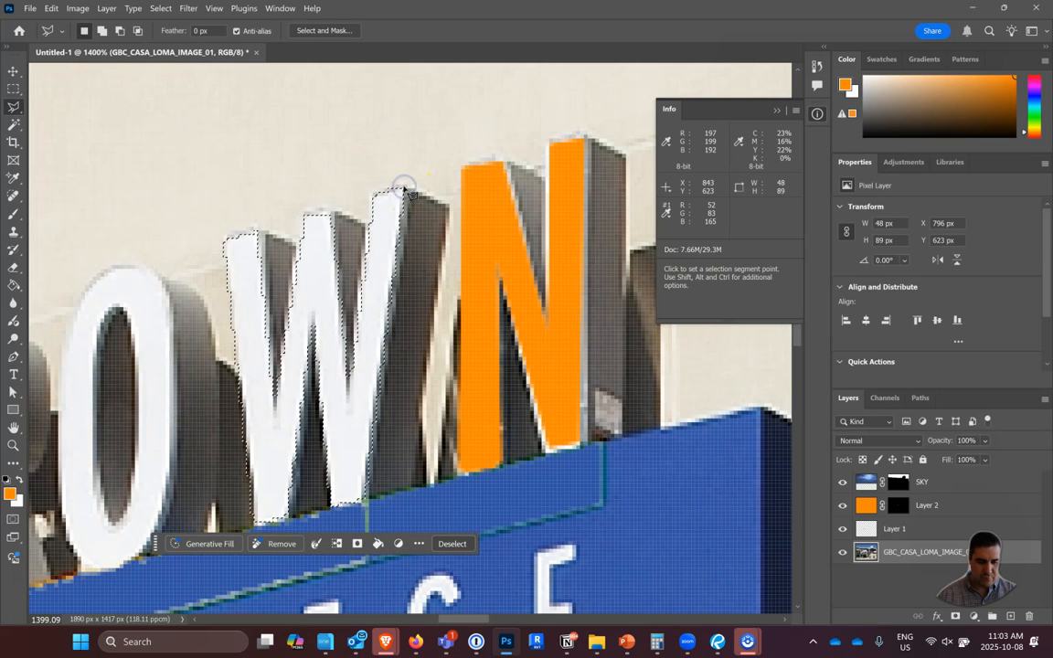
Try adding a second mask to Layer 2 for the W, and sample the orange N with the Magic Wand.
left_click(899, 514)
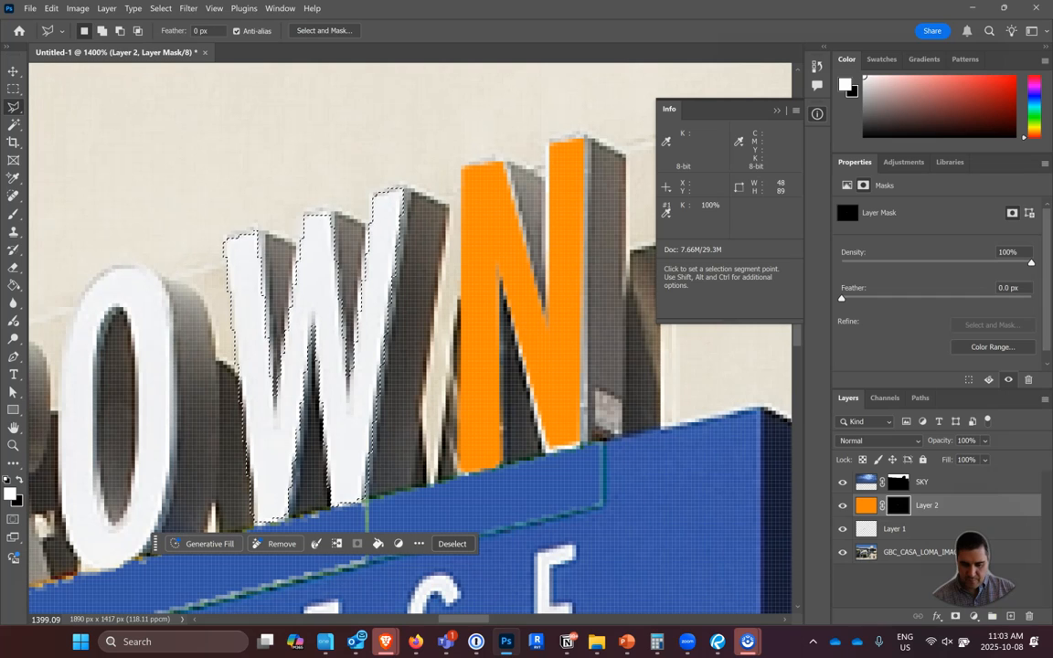
left_click(957, 618)
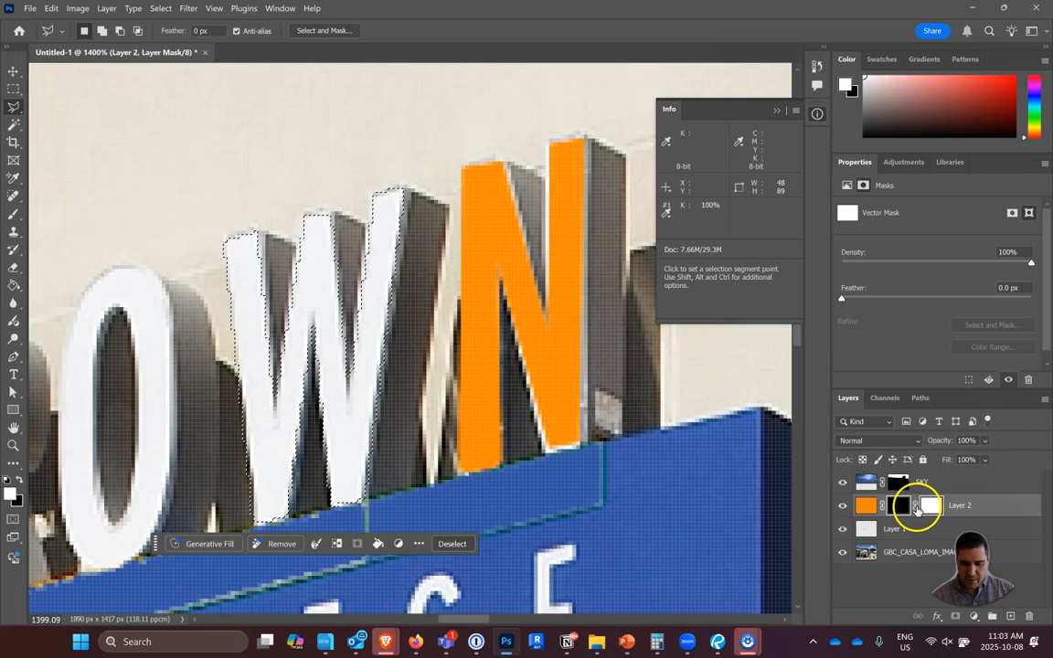
left_click(13, 124)
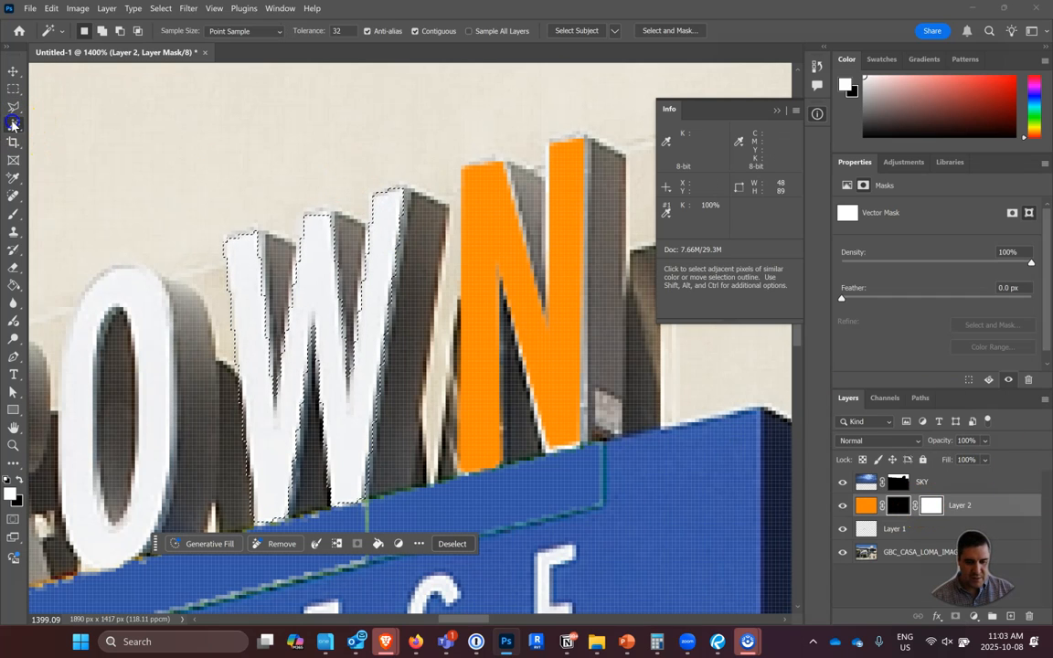
left_click(465, 268)
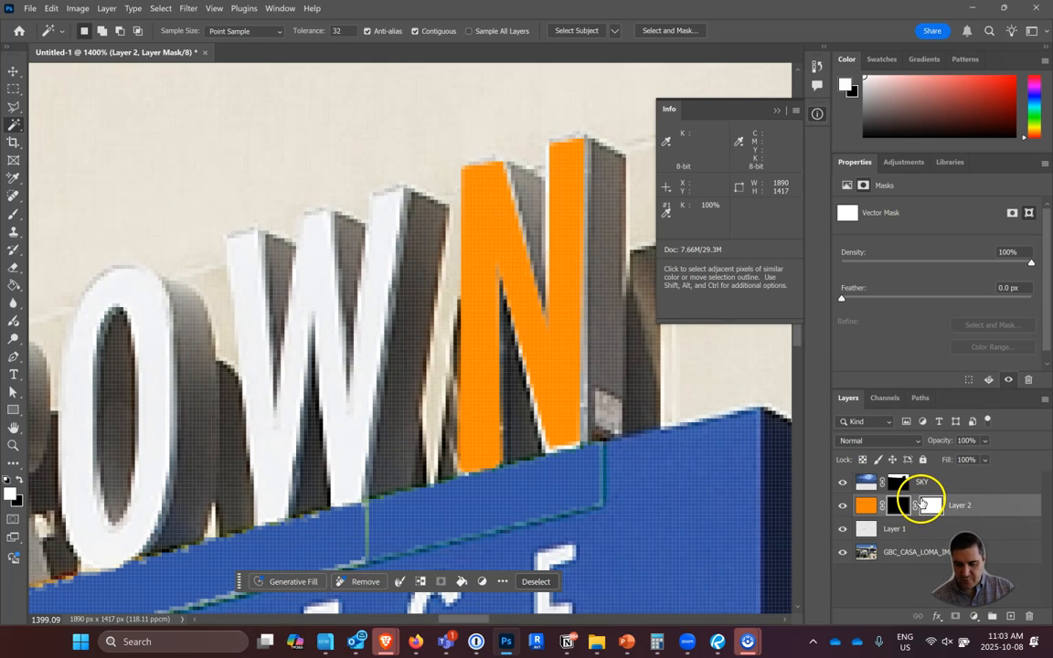
Delete the extra vector mask from Layer 2.
left_click(922, 501)
right_click(923, 502)
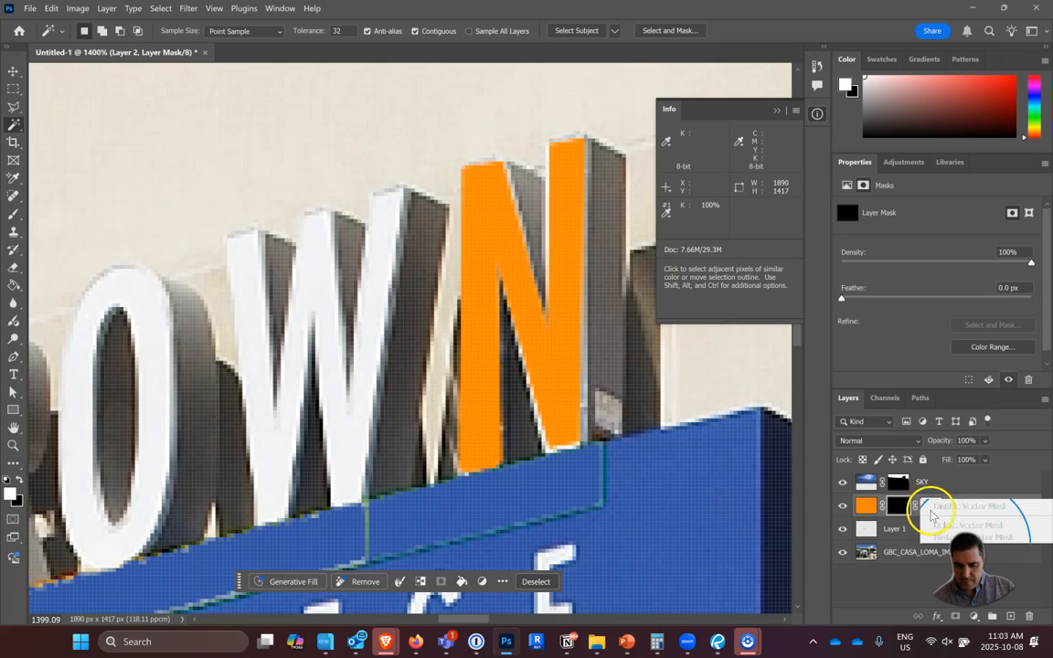
left_click(942, 523)
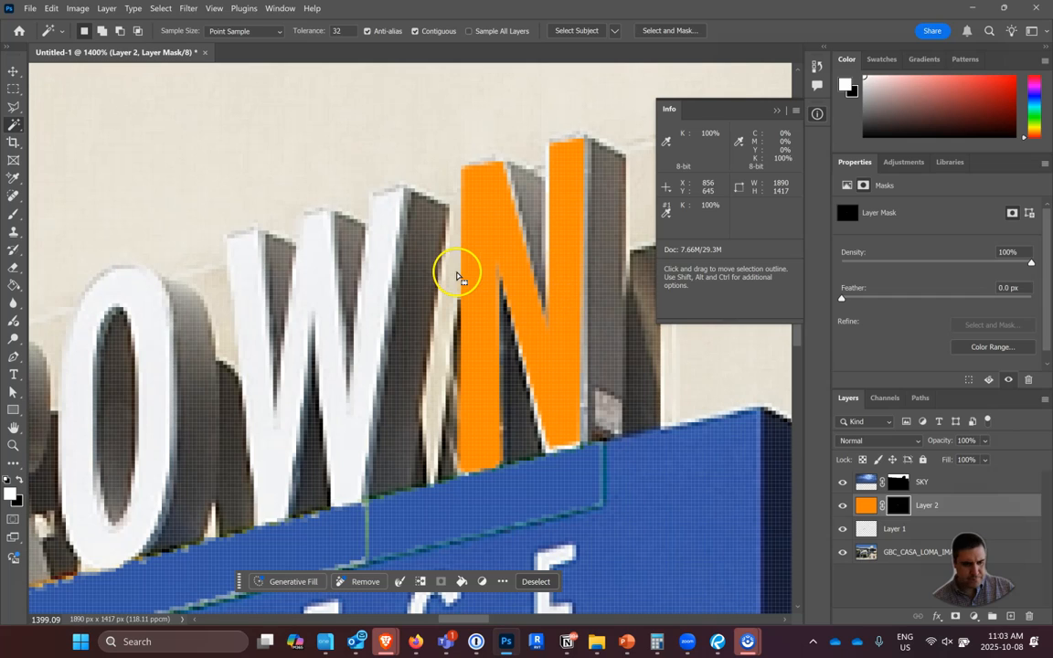
Try the Magic Wand on the N again and apply Layer 2's layer mask, and undo the applied mask.
left_click(16, 125)
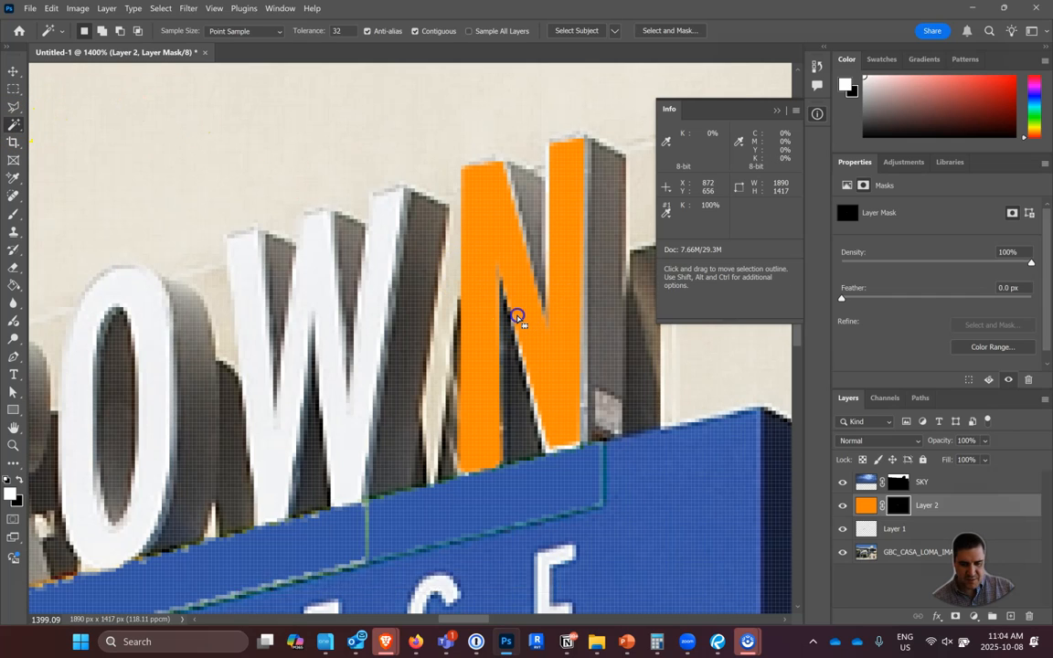
left_click(516, 315)
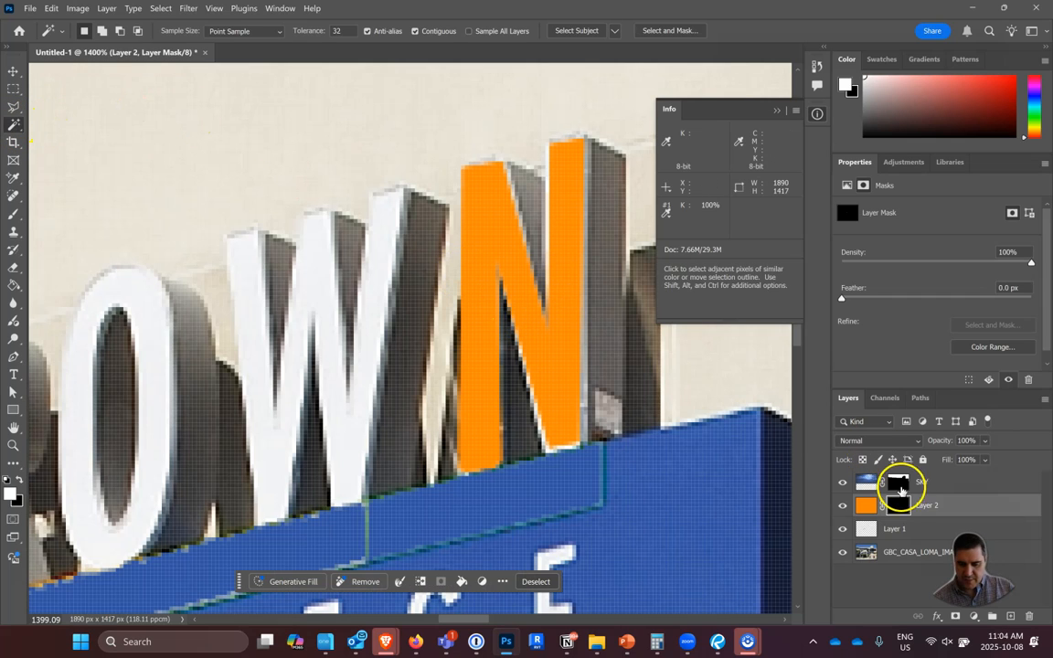
left_click(896, 504)
right_click(896, 503)
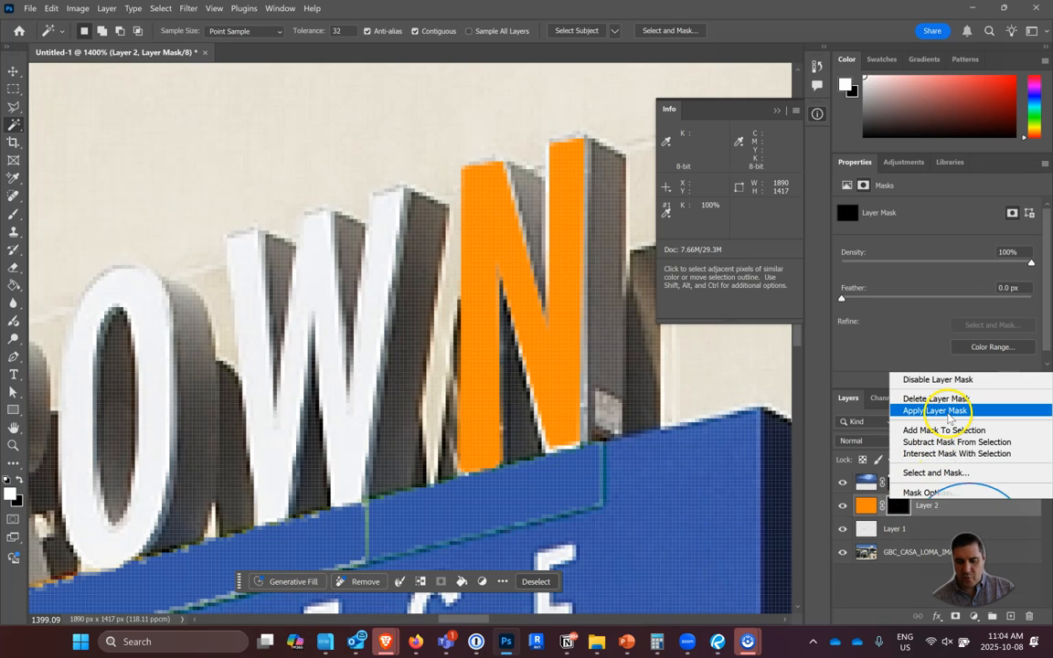
left_click(951, 412)
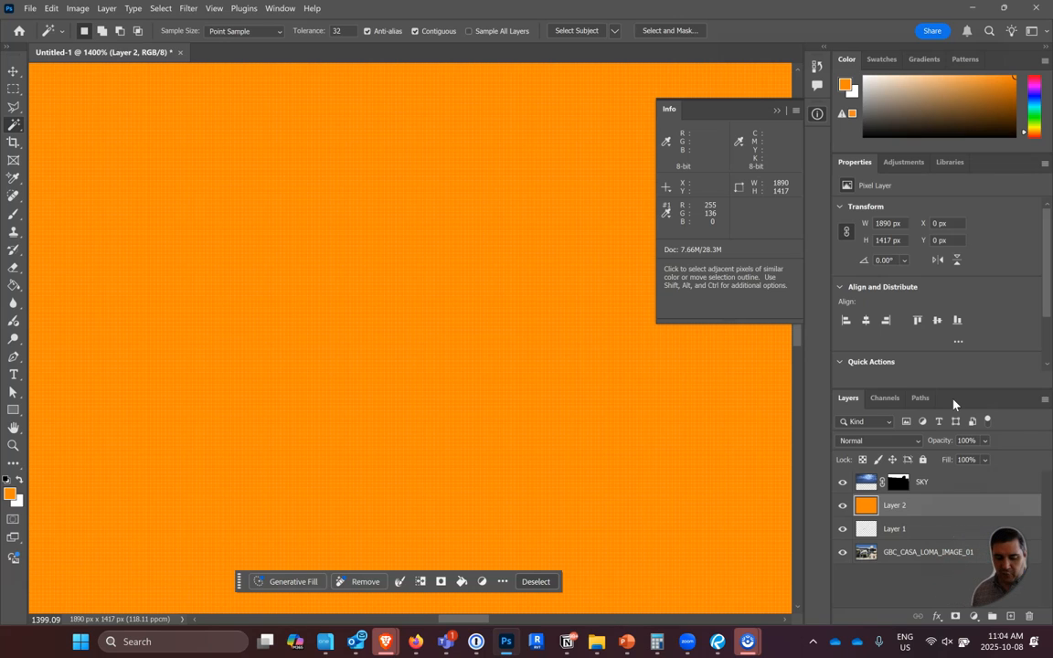
key("ctrl+z")
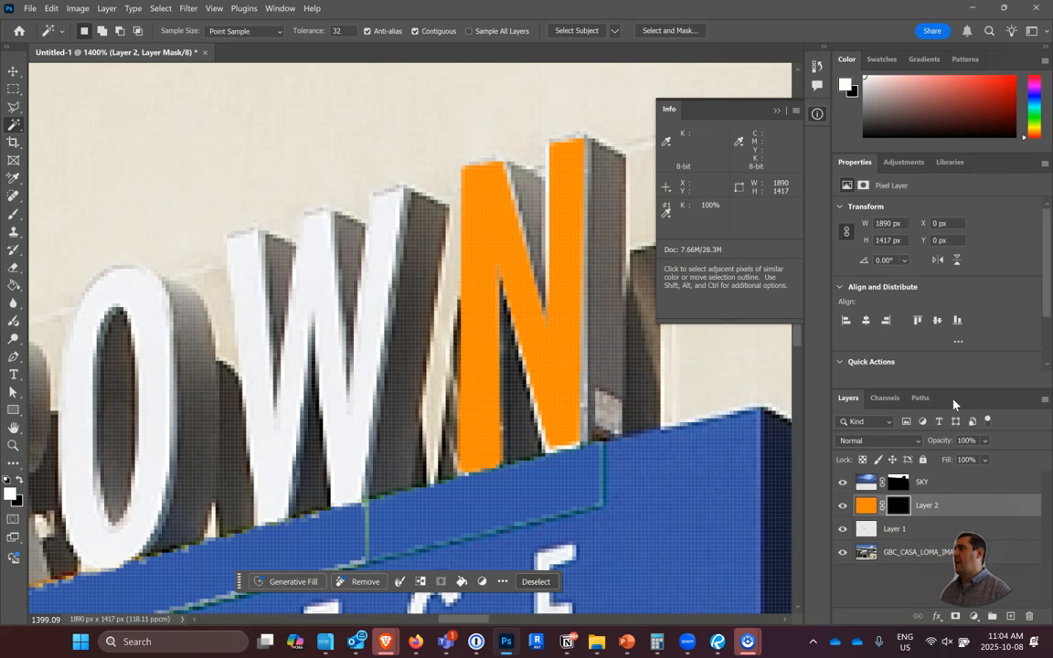